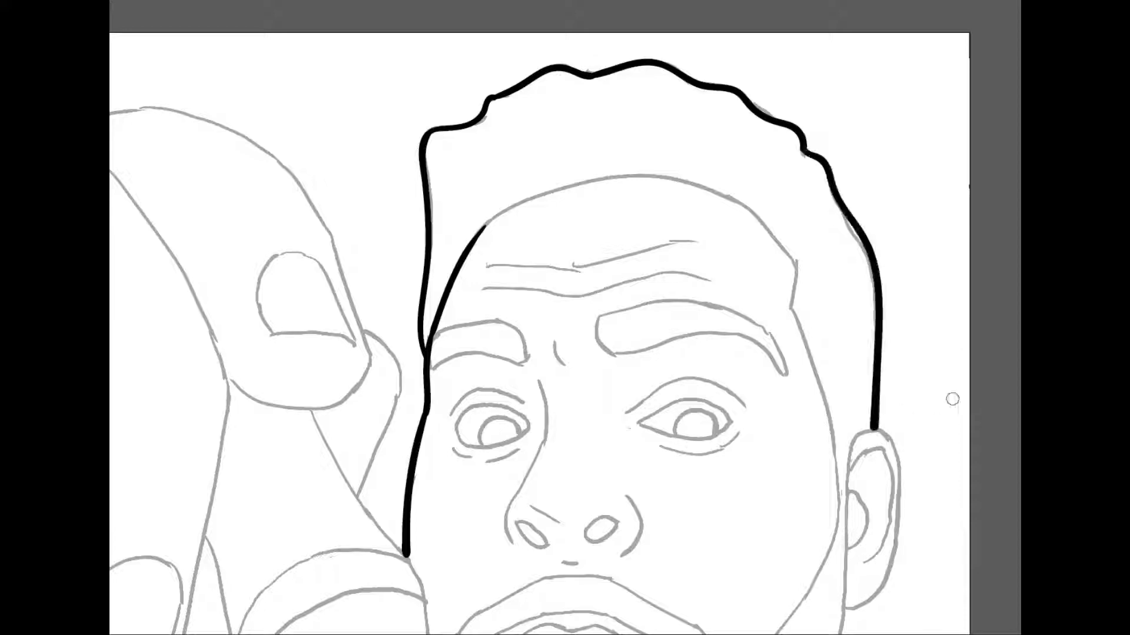
Ink the hairline over the sketch, across the forehead and down the temple to the ear.
{"action": "mouse_move", "coordinate": [482, 227]}
{"action": "left_mouse_down"}
{"action": "mouse_move", "coordinate": [612, 177]}
{"action": "mouse_move", "coordinate": [748, 212]}
{"action": "left_mouse_up"}
{"action": "key", "text": "ctrl+z"}
{"action": "mouse_move", "coordinate": [482, 227]}
{"action": "left_mouse_down"}
{"action": "mouse_move", "coordinate": [564, 186]}
{"action": "mouse_move", "coordinate": [775, 230]}
{"action": "mouse_move", "coordinate": [797, 267]}
{"action": "mouse_move", "coordinate": [790, 305]}
{"action": "mouse_move", "coordinate": [820, 361]}
{"action": "left_mouse_up"}
{"action": "key", "text": "ctrl+z"}
{"action": "mouse_move", "coordinate": [792, 306]}
{"action": "left_mouse_down"}
{"action": "mouse_move", "coordinate": [818, 366]}
{"action": "mouse_move", "coordinate": [838, 493]}
{"action": "left_mouse_up"}
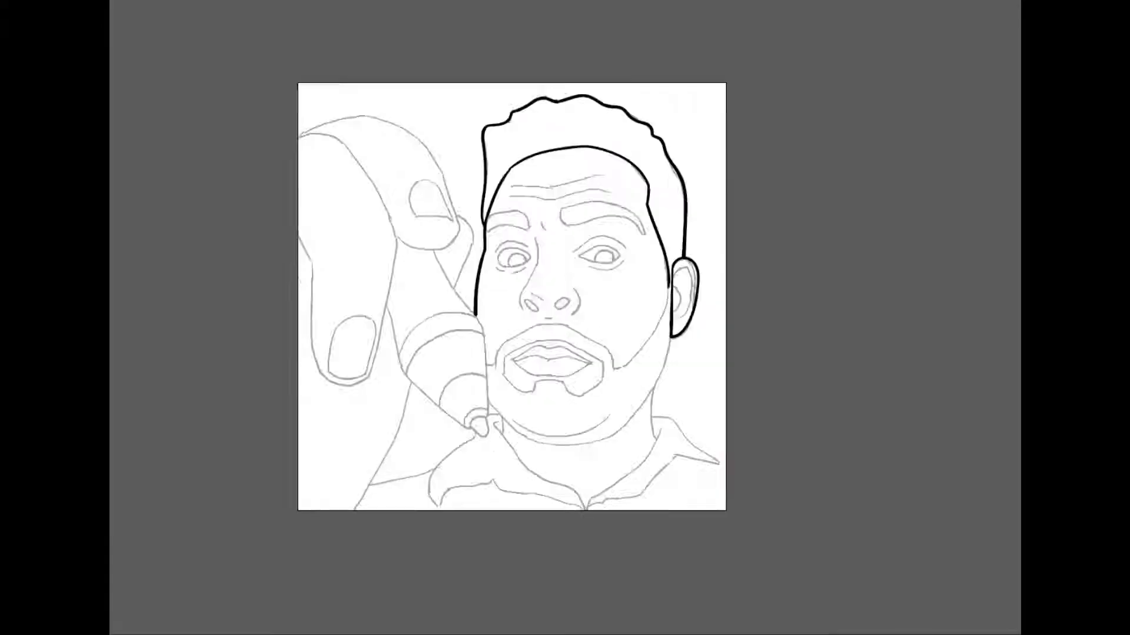
Ink the beard's cheek edge from the sideburn beside the ear down to the corner of the moustache.
{"action": "key", "text": "ctrl+equal"}
{"action": "mouse_move", "coordinate": [650, 393]}
{"action": "left_mouse_down"}
{"action": "mouse_move", "coordinate": [703, 327]}
{"action": "mouse_move", "coordinate": [723, 276]}
{"action": "left_mouse_up"}
{"action": "key", "text": "ctrl+z"}
{"action": "key", "text": "ctrl+z"}
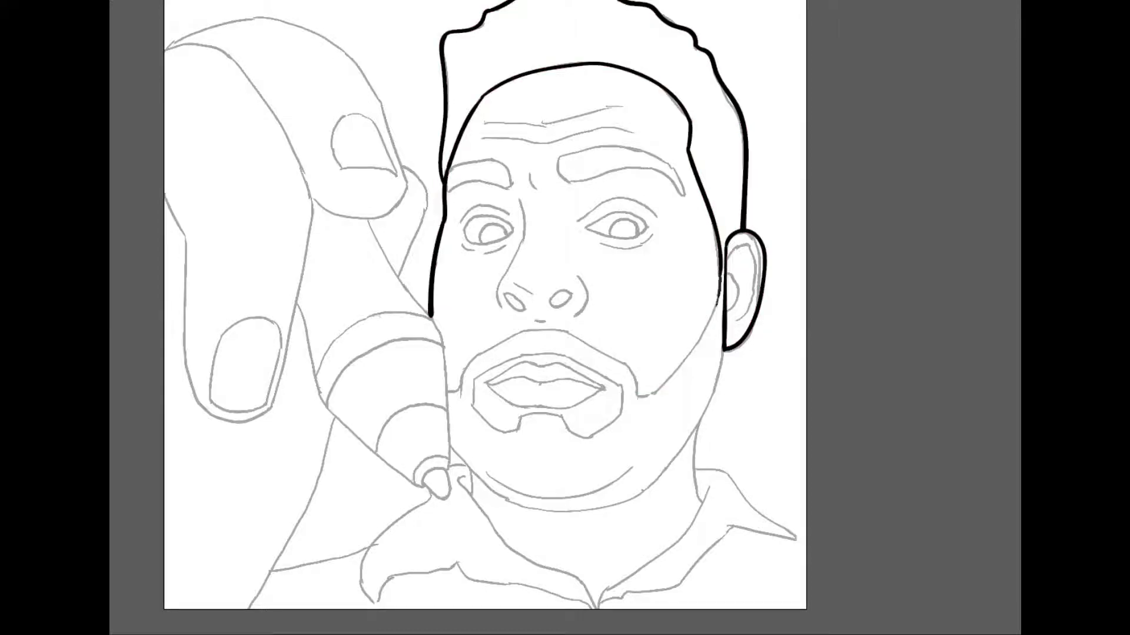
{"action": "mouse_move", "coordinate": [639, 396]}
{"action": "left_mouse_down"}
{"action": "mouse_move", "coordinate": [659, 389]}
{"action": "mouse_move", "coordinate": [718, 299]}
{"action": "mouse_move", "coordinate": [686, 354]}
{"action": "mouse_move", "coordinate": [721, 292]}
{"action": "left_mouse_up"}
{"action": "key", "text": "ctrl+z"}
{"action": "key", "text": "ctrl+z"}
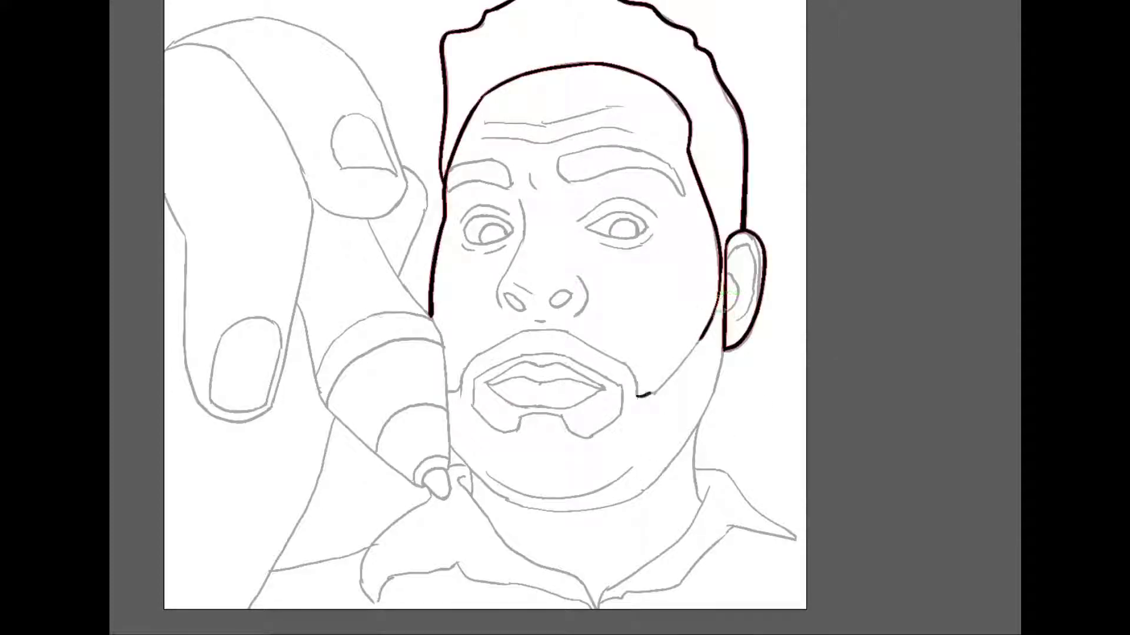
{"action": "left_click_drag", "start_coordinate": [651, 393], "coordinate": [702, 338]}
{"action": "key", "text": "ctrl+z"}
{"action": "left_click_drag", "start_coordinate": [637, 395], "coordinate": [706, 334]}
{"action": "key", "text": "ctrl+z"}
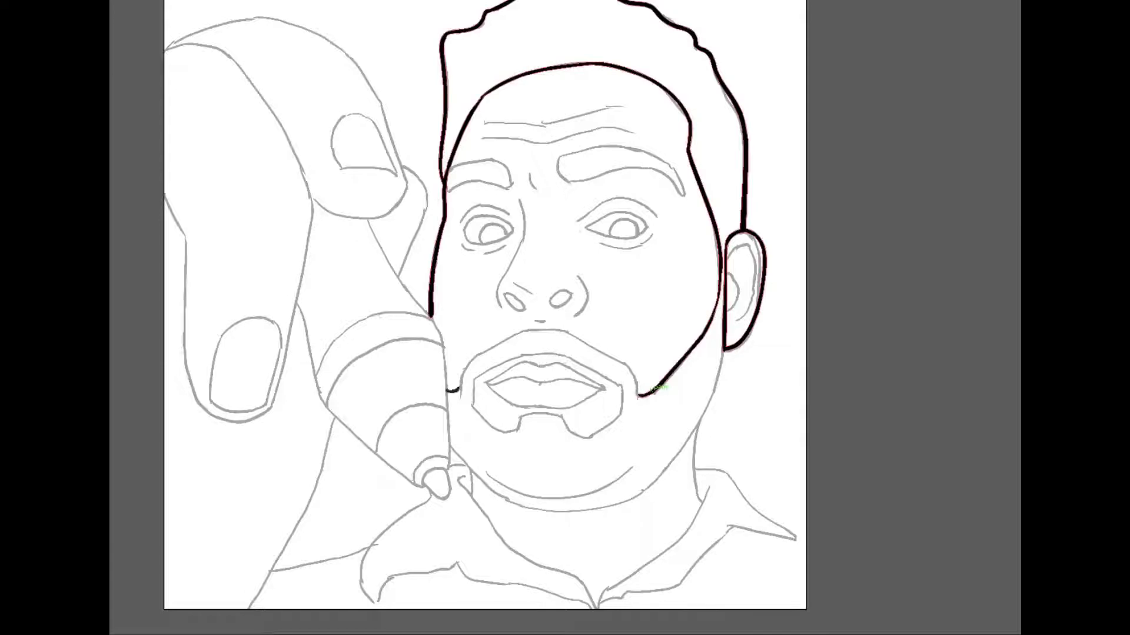
Ink the moustache's upper edge and the closed inner beard outline around the mouth.
{"action": "mouse_move", "coordinate": [459, 382]}
{"action": "left_mouse_down"}
{"action": "mouse_move", "coordinate": [520, 333]}
{"action": "mouse_move", "coordinate": [627, 356]}
{"action": "mouse_move", "coordinate": [643, 403]}
{"action": "left_mouse_up"}
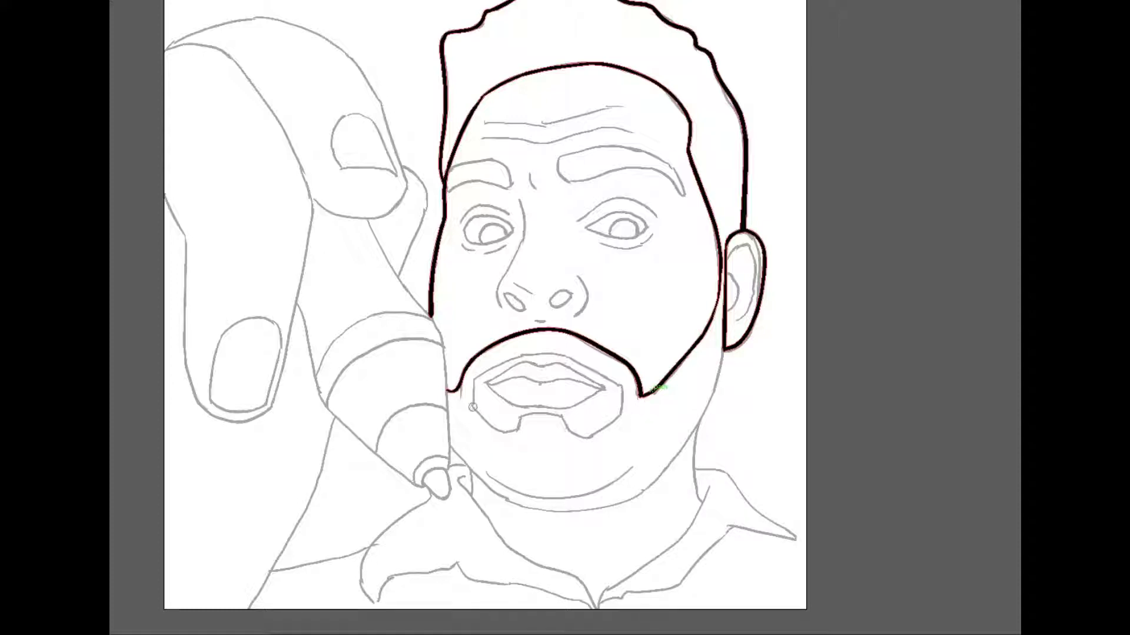
{"action": "mouse_move", "coordinate": [472, 408]}
{"action": "left_mouse_down"}
{"action": "mouse_move", "coordinate": [507, 360]}
{"action": "mouse_move", "coordinate": [622, 392]}
{"action": "left_mouse_up"}
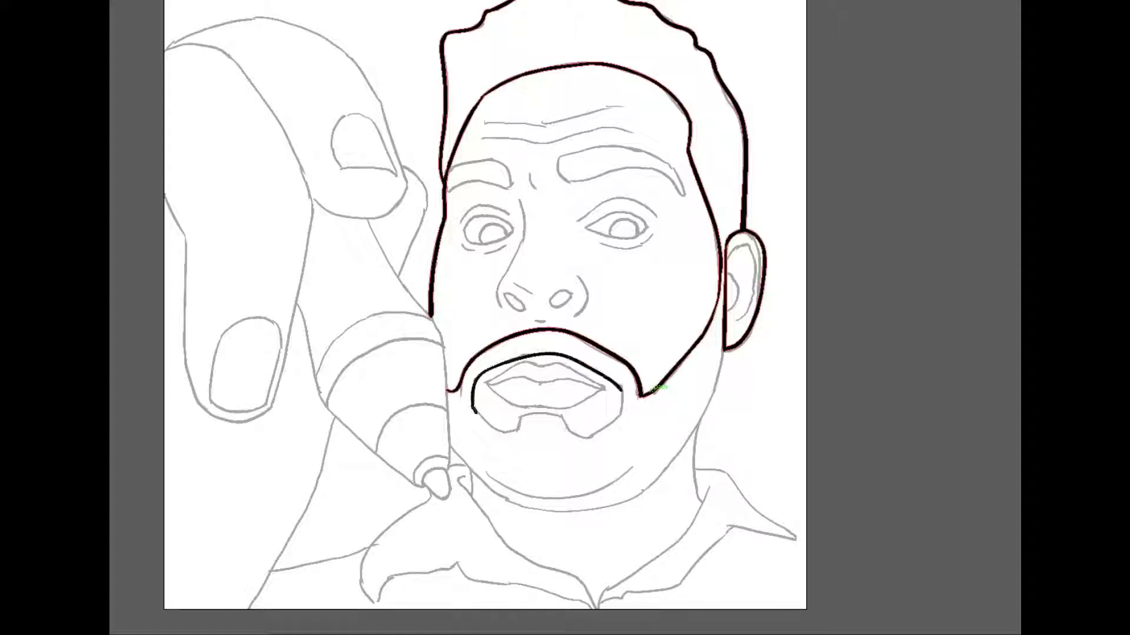
{"action": "mouse_move", "coordinate": [474, 407]}
{"action": "left_mouse_down"}
{"action": "mouse_move", "coordinate": [563, 417]}
{"action": "mouse_move", "coordinate": [600, 434]}
{"action": "mouse_move", "coordinate": [622, 390]}
{"action": "left_mouse_up"}
{"action": "key", "text": "ctrl+z"}
{"action": "key", "text": "ctrl+z"}
{"action": "left_click_drag", "start_coordinate": [521, 418], "coordinate": [564, 418]}
{"action": "key", "text": "ctrl+z"}
{"action": "mouse_move", "coordinate": [560, 417]}
{"action": "left_mouse_down"}
{"action": "mouse_move", "coordinate": [600, 433]}
{"action": "mouse_move", "coordinate": [622, 407]}
{"action": "mouse_move", "coordinate": [567, 421]}
{"action": "mouse_move", "coordinate": [620, 417]}
{"action": "mouse_move", "coordinate": [621, 391]}
{"action": "left_mouse_up"}
{"action": "key", "text": "ctrl+z"}
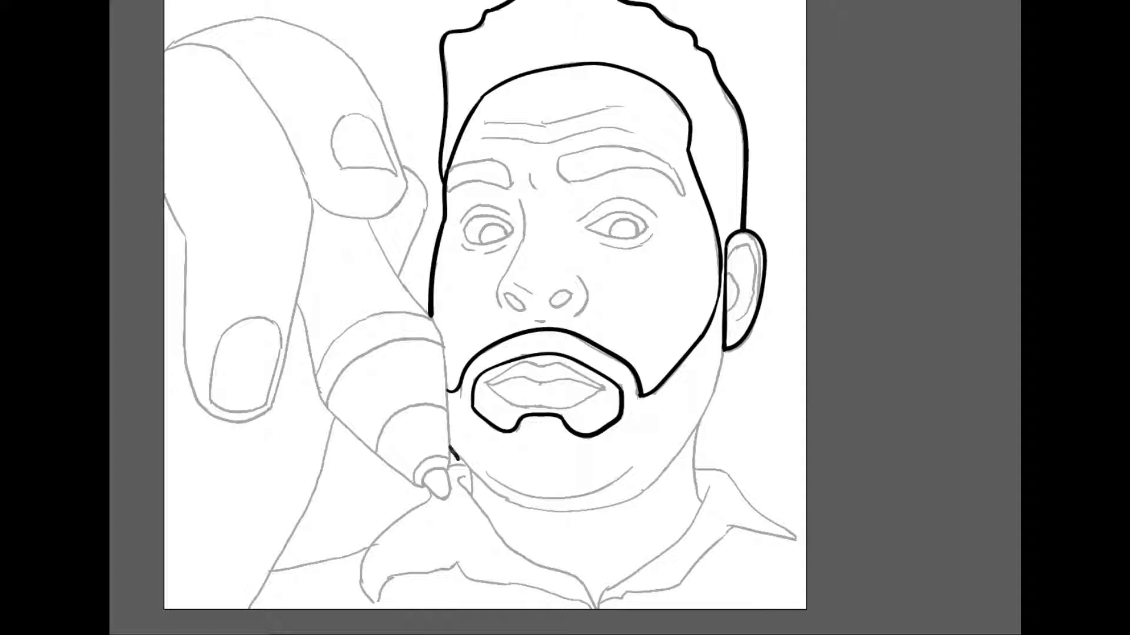
Ink the jawline from the marker tip around to the ear, and the chin crease just above it.
{"action": "mouse_move", "coordinate": [450, 448]}
{"action": "left_mouse_down"}
{"action": "mouse_move", "coordinate": [548, 513]}
{"action": "mouse_move", "coordinate": [660, 474]}
{"action": "mouse_move", "coordinate": [709, 401]}
{"action": "left_mouse_up"}
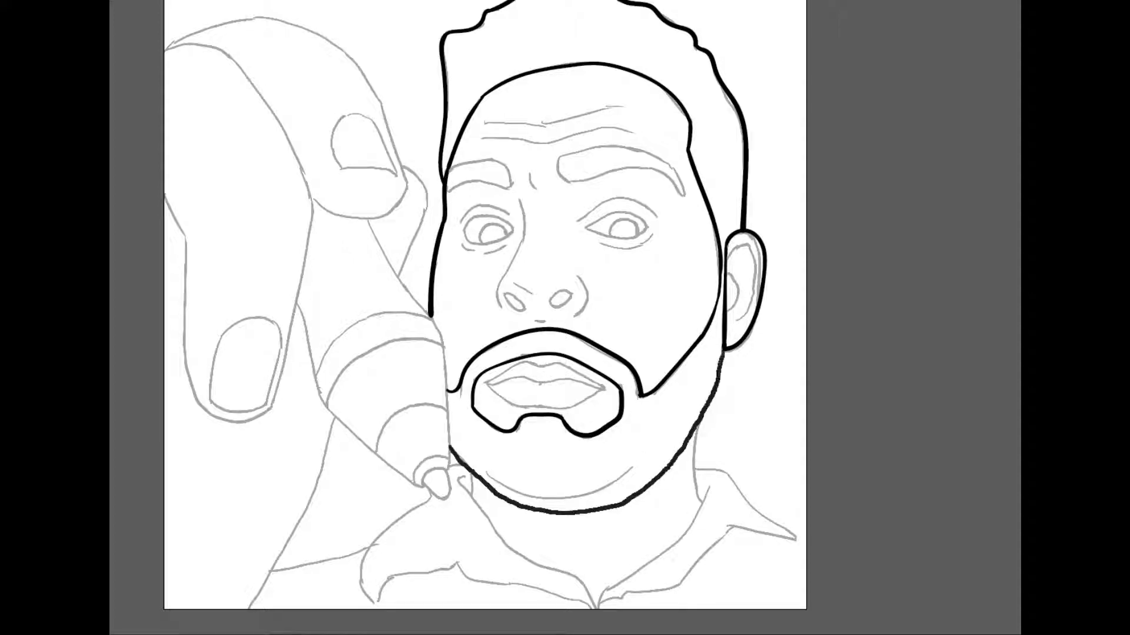
{"action": "mouse_move", "coordinate": [487, 472]}
{"action": "left_mouse_down"}
{"action": "mouse_move", "coordinate": [510, 493]}
{"action": "mouse_move", "coordinate": [590, 497]}
{"action": "mouse_move", "coordinate": [632, 468]}
{"action": "mouse_move", "coordinate": [543, 495]}
{"action": "mouse_move", "coordinate": [626, 468]}
{"action": "left_mouse_up"}
{"action": "key", "text": "ctrl+z"}
{"action": "key", "text": "ctrl+z"}
{"action": "key", "text": "ctrl+z"}
{"action": "key", "text": "ctrl+shift+w"}
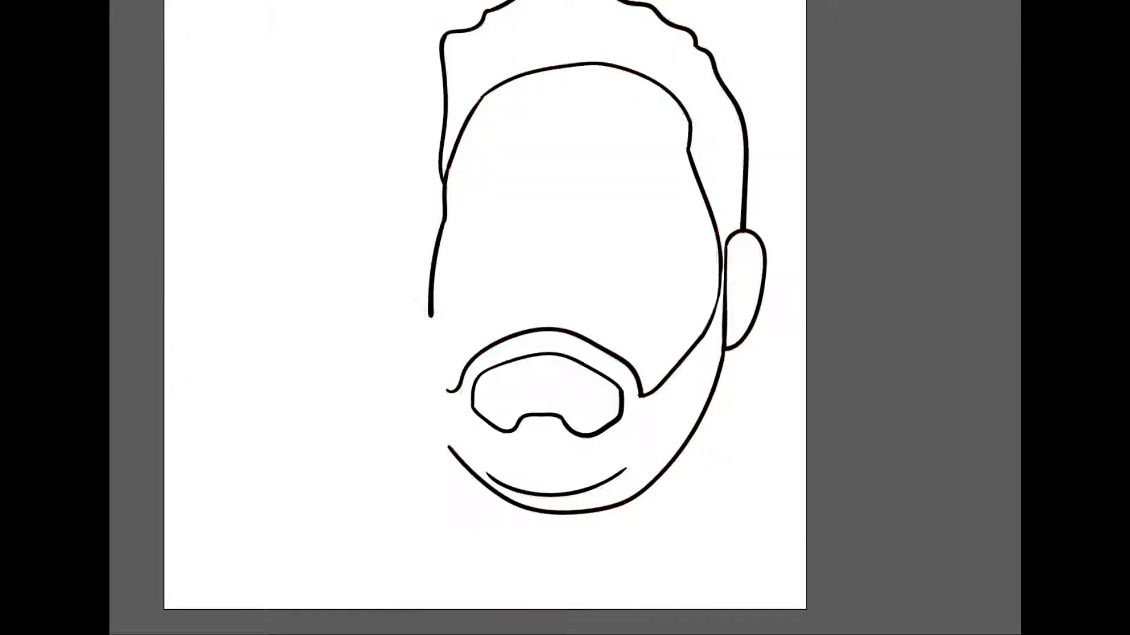
{"action": "key", "text": "ctrl+shift+w"}
{"action": "key", "text": "ctrl+z"}
{"action": "mouse_move", "coordinate": [486, 473]}
{"action": "left_mouse_down"}
{"action": "mouse_move", "coordinate": [585, 497]}
{"action": "mouse_move", "coordinate": [629, 469]}
{"action": "left_mouse_up"}
{"action": "key", "text": "ctrl+z"}
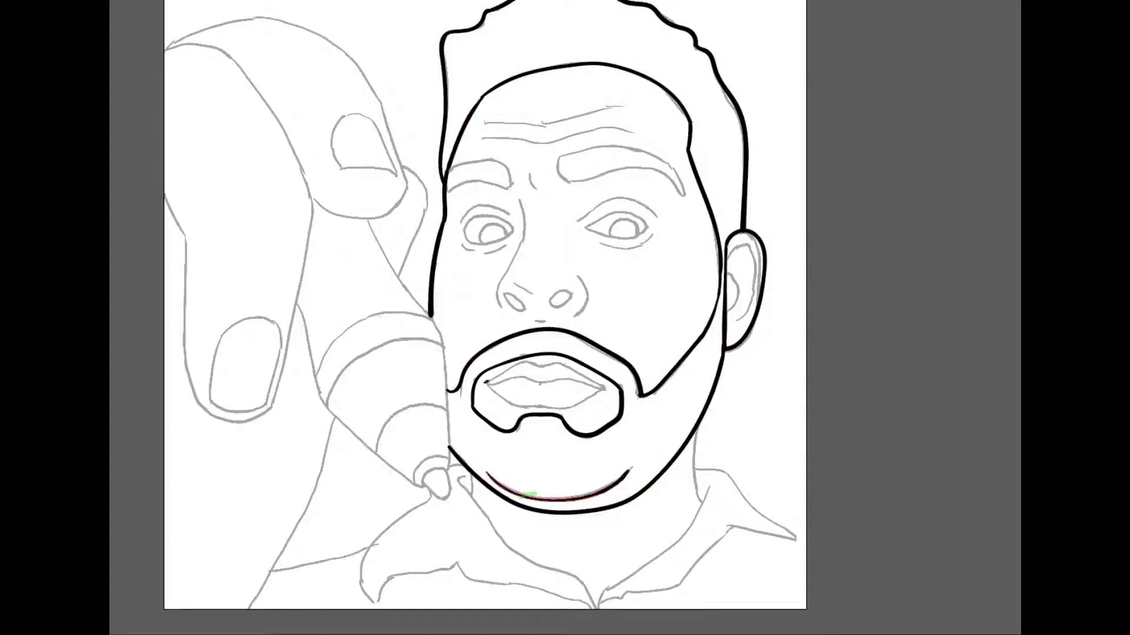
{"action": "key", "text": "ctrl+z"}
Ink the upper lip's contour and the line between the lips.
{"action": "mouse_move", "coordinate": [487, 382]}
{"action": "left_mouse_down"}
{"action": "mouse_move", "coordinate": [547, 360]}
{"action": "mouse_move", "coordinate": [605, 391]}
{"action": "left_mouse_up"}
{"action": "key", "text": "ctrl+z"}
{"action": "key", "text": "ctrl+z"}
{"action": "left_click_drag", "start_coordinate": [557, 364], "coordinate": [605, 390]}
{"action": "mouse_move", "coordinate": [485, 384]}
{"action": "left_mouse_down"}
{"action": "mouse_move", "coordinate": [600, 390]}
{"action": "mouse_move", "coordinate": [522, 376]}
{"action": "mouse_move", "coordinate": [561, 377]}
{"action": "mouse_move", "coordinate": [606, 390]}
{"action": "left_mouse_up"}
{"action": "key", "text": "ctrl+z"}
{"action": "key", "text": "ctrl+z"}
{"action": "key", "text": "ctrl+z"}
{"action": "key", "text": "ctrl+z"}
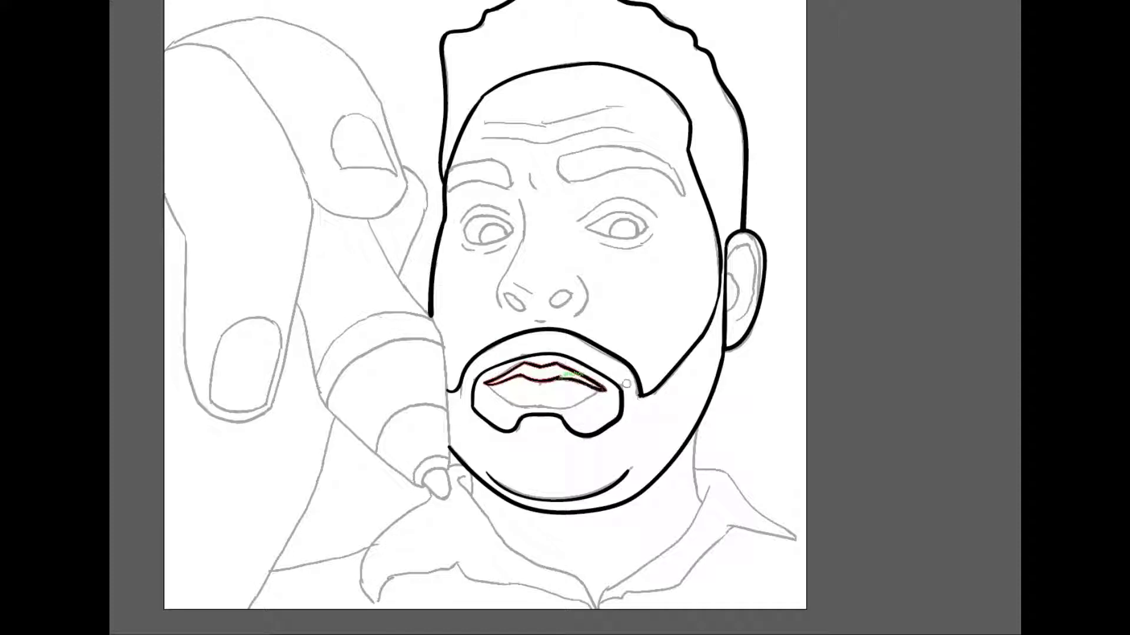
Ink the lower lip's curve between the mouth corners and check the linework with the sketch hidden.
{"action": "mouse_move", "coordinate": [489, 386]}
{"action": "left_mouse_down"}
{"action": "mouse_move", "coordinate": [547, 407]}
{"action": "mouse_move", "coordinate": [604, 388]}
{"action": "left_mouse_up"}
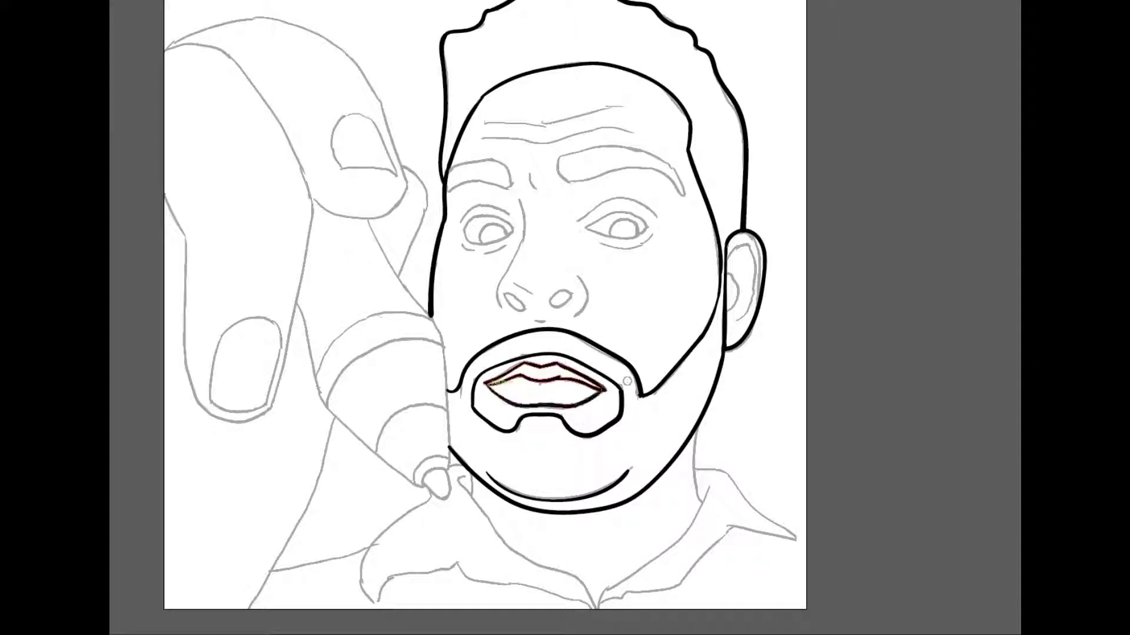
{"action": "key", "text": "ctrl+z"}
{"action": "mouse_move", "coordinate": [487, 385]}
{"action": "left_mouse_down"}
{"action": "mouse_move", "coordinate": [540, 406]}
{"action": "mouse_move", "coordinate": [604, 389]}
{"action": "left_mouse_up"}
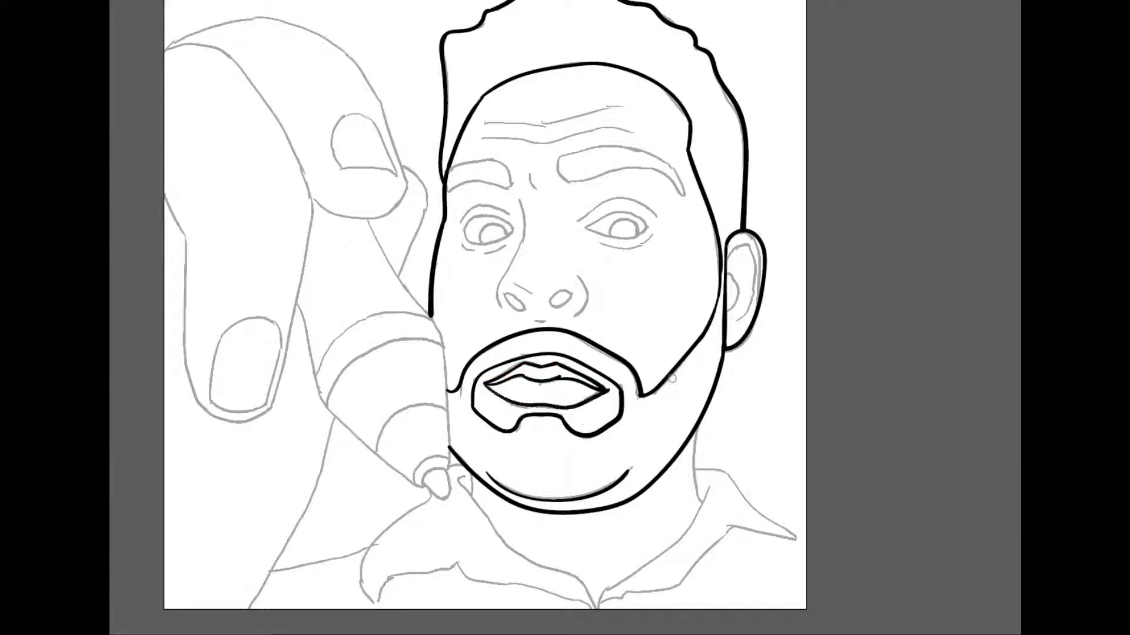
{"action": "key", "text": "ctrl+z"}
{"action": "key", "text": "ctrl+z"}
{"action": "left_click_drag", "start_coordinate": [513, 404], "coordinate": [575, 407]}
{"action": "key", "text": "ctrl+z"}
{"action": "mouse_move", "coordinate": [487, 385]}
{"action": "left_mouse_down"}
{"action": "mouse_move", "coordinate": [516, 406]}
{"action": "mouse_move", "coordinate": [579, 407]}
{"action": "mouse_move", "coordinate": [606, 386]}
{"action": "left_mouse_up"}
{"action": "key", "text": "ctrl+shift+w"}
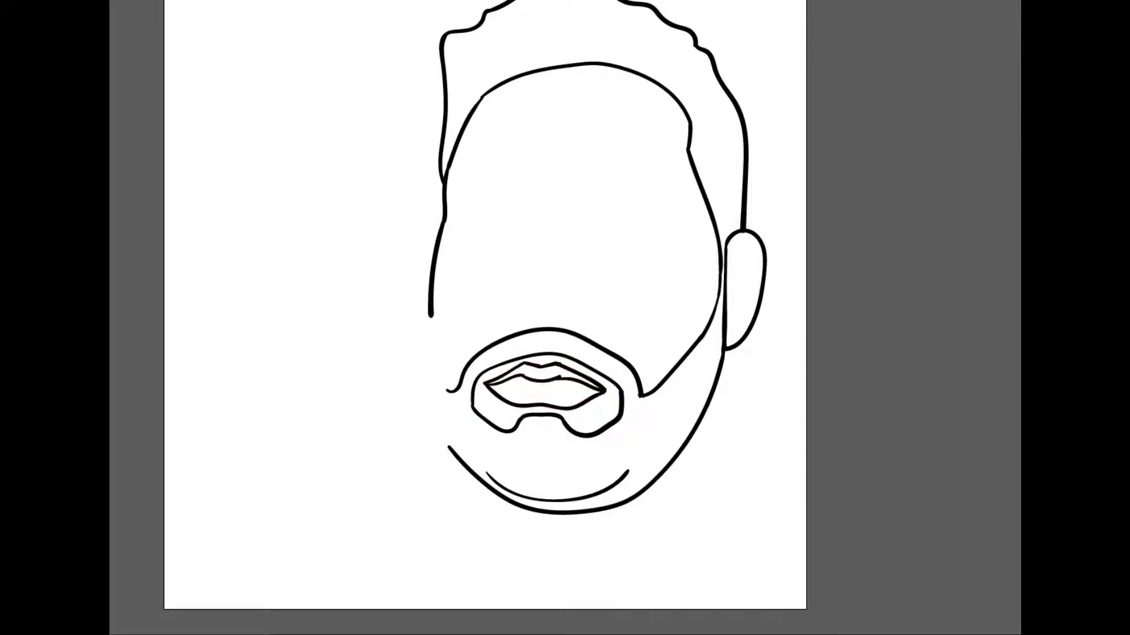
{"action": "key", "text": "ctrl+shift+w"}
Ink the outlines of both eyebrows.
{"action": "mouse_move", "coordinate": [453, 166]}
{"action": "left_mouse_down"}
{"action": "mouse_move", "coordinate": [513, 176]}
{"action": "mouse_move", "coordinate": [510, 187]}
{"action": "left_mouse_up"}
{"action": "mouse_move", "coordinate": [445, 191]}
{"action": "left_mouse_down"}
{"action": "mouse_move", "coordinate": [513, 189]}
{"action": "mouse_move", "coordinate": [558, 160]}
{"action": "mouse_move", "coordinate": [618, 146]}
{"action": "mouse_move", "coordinate": [655, 155]}
{"action": "left_mouse_up"}
{"action": "key", "text": "ctrl+z"}
{"action": "mouse_move", "coordinate": [558, 160]}
{"action": "left_mouse_down"}
{"action": "mouse_move", "coordinate": [616, 144]}
{"action": "mouse_move", "coordinate": [670, 163]}
{"action": "mouse_move", "coordinate": [572, 183]}
{"action": "mouse_move", "coordinate": [662, 172]}
{"action": "mouse_move", "coordinate": [684, 195]}
{"action": "left_mouse_up"}
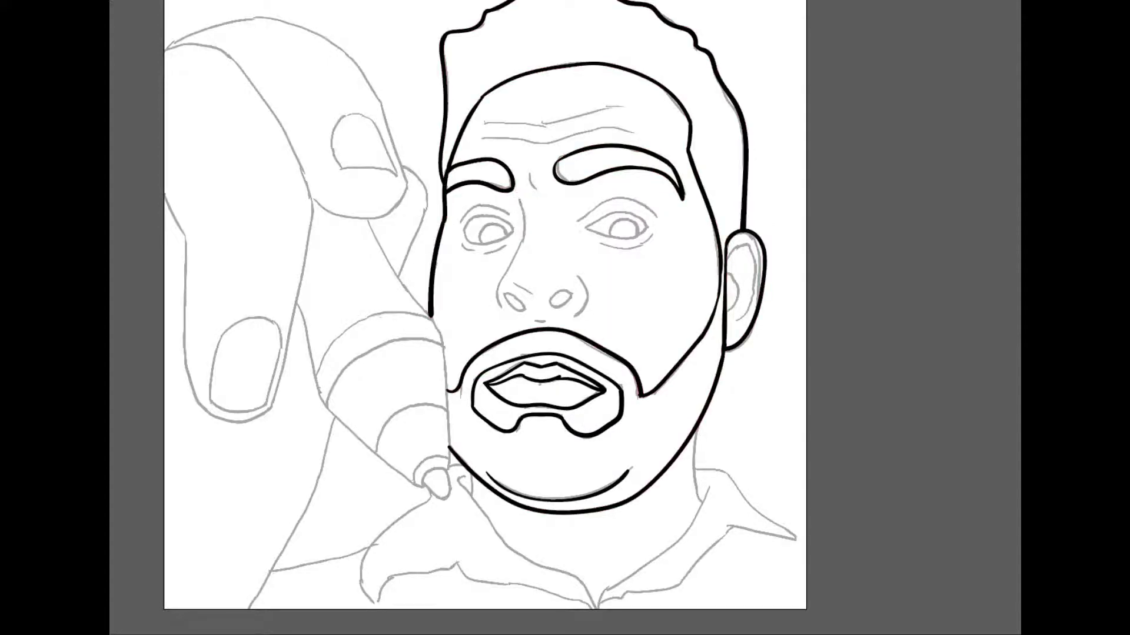
Ink the nose bridge, the sides of the nose and both nostrils.
{"action": "mouse_move", "coordinate": [515, 193]}
{"action": "left_mouse_down"}
{"action": "mouse_move", "coordinate": [521, 236]}
{"action": "mouse_move", "coordinate": [499, 307]}
{"action": "mouse_move", "coordinate": [536, 294]}
{"action": "mouse_move", "coordinate": [575, 313]}
{"action": "left_mouse_up"}
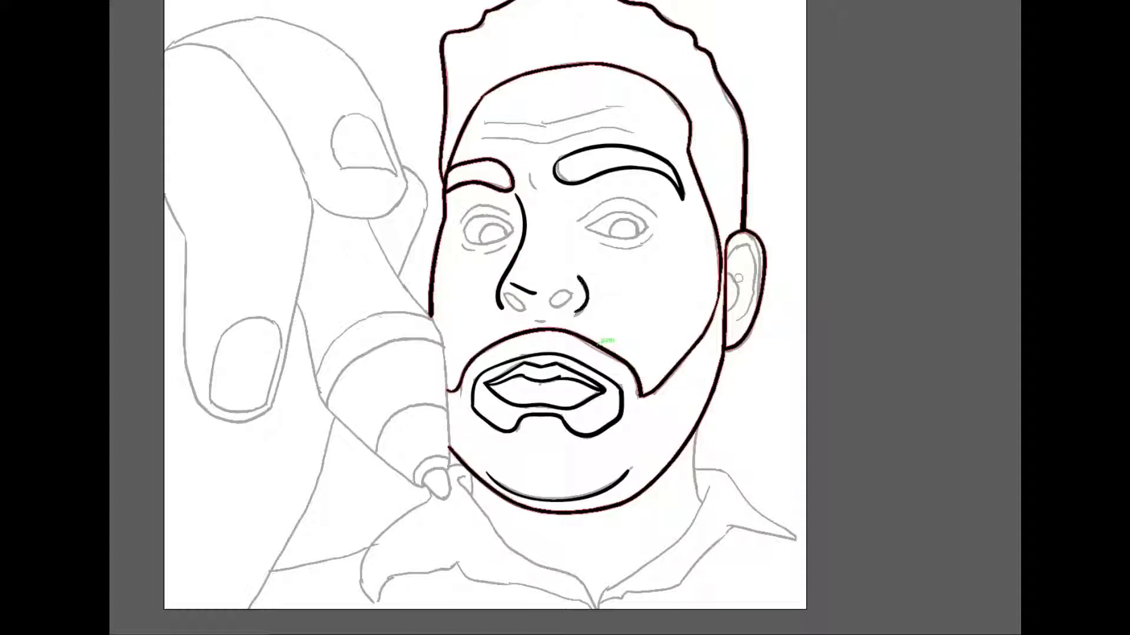
{"action": "left_click_drag", "start_coordinate": [502, 295], "coordinate": [530, 305]}
{"action": "key", "text": "ctrl+z"}
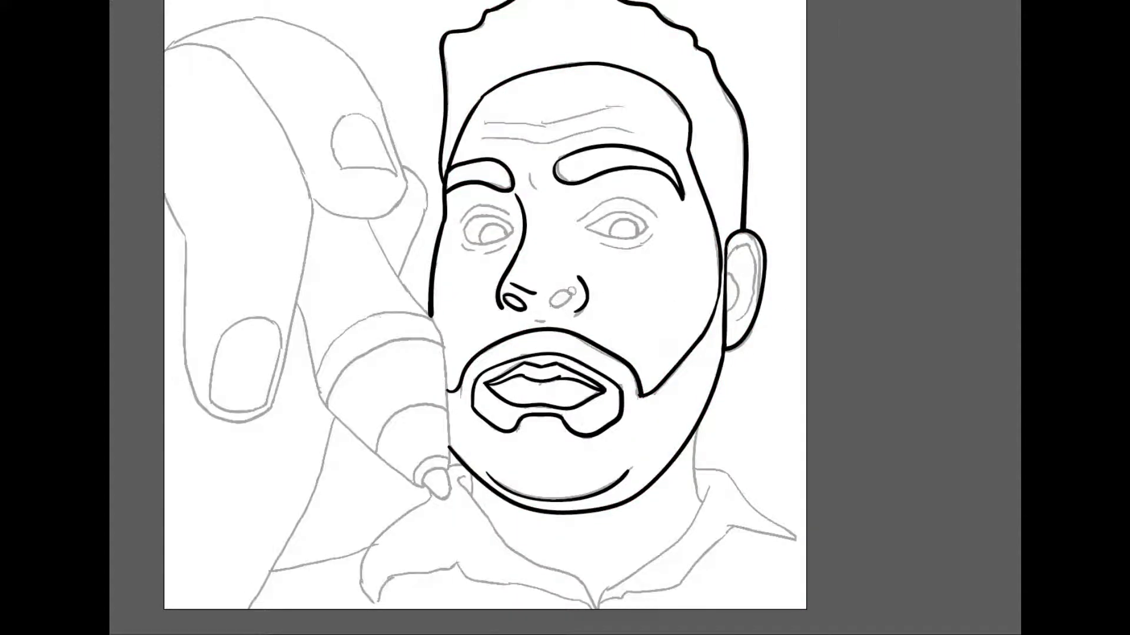
{"action": "left_click_drag", "start_coordinate": [560, 294], "coordinate": [573, 297]}
{"action": "key", "text": "ctrl+z"}
{"action": "key", "text": "ctrl+z"}
{"action": "key", "text": "ctrl+z"}
{"action": "key", "text": "ctrl+z"}
{"action": "mouse_move", "coordinate": [549, 300]}
{"action": "left_mouse_down"}
{"action": "mouse_move", "coordinate": [566, 305]}
{"action": "mouse_move", "coordinate": [549, 302]}
{"action": "left_mouse_up"}
Ink the frown crease between the eyebrows and the right eye with its iris and eyelid lines.
{"action": "left_click_drag", "start_coordinate": [529, 171], "coordinate": [531, 189]}
{"action": "mouse_move", "coordinate": [589, 215]}
{"action": "left_mouse_down"}
{"action": "mouse_move", "coordinate": [658, 217]}
{"action": "mouse_move", "coordinate": [648, 229]}
{"action": "mouse_move", "coordinate": [584, 231]}
{"action": "mouse_move", "coordinate": [652, 238]}
{"action": "mouse_move", "coordinate": [612, 231]}
{"action": "left_mouse_up"}
{"action": "key", "text": "ctrl+z"}
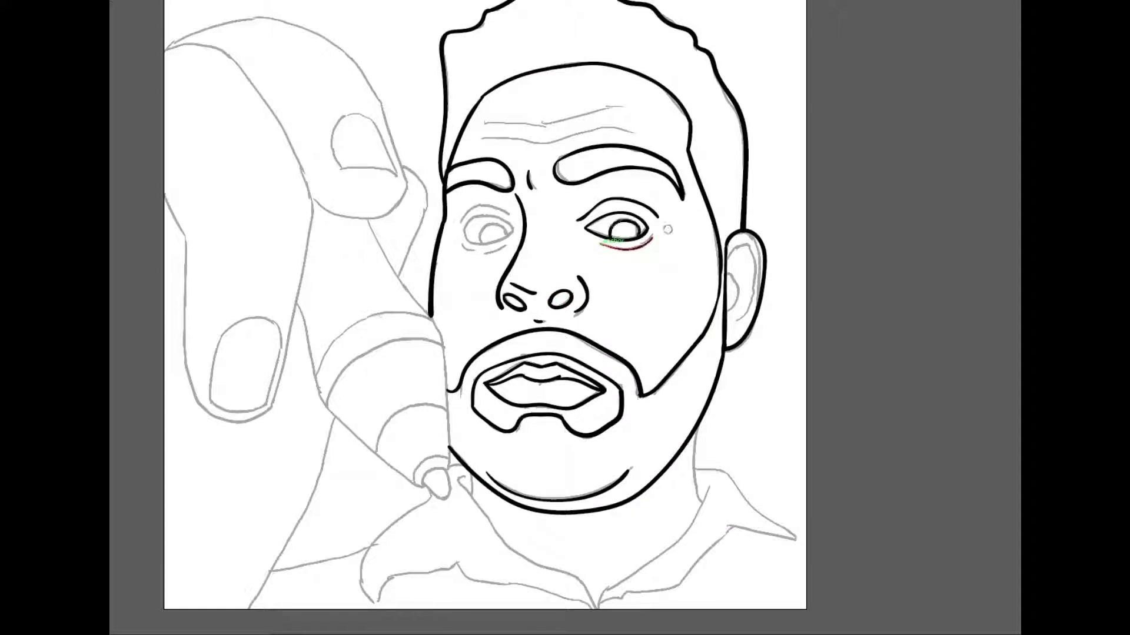
{"action": "key", "text": "ctrl+shift+w"}
{"action": "key", "text": "ctrl+shift+w"}
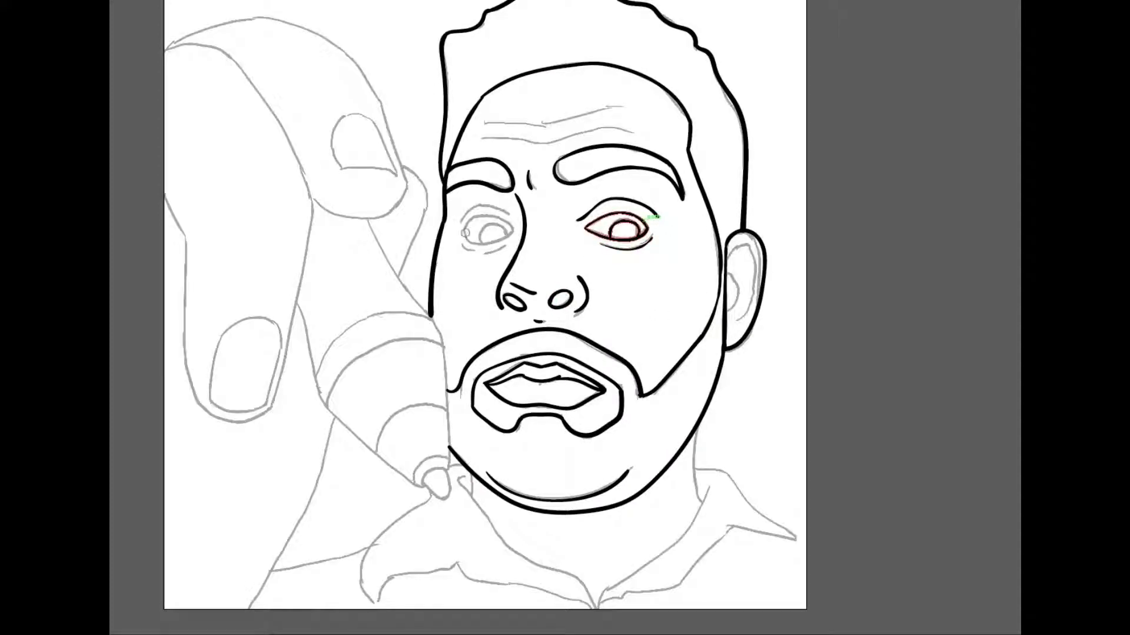
Ink the left eye with its iris and the eyelid lines above and below it.
{"action": "mouse_move", "coordinate": [507, 220]}
{"action": "left_mouse_down"}
{"action": "mouse_move", "coordinate": [512, 230]}
{"action": "mouse_move", "coordinate": [468, 241]}
{"action": "mouse_move", "coordinate": [511, 232]}
{"action": "mouse_move", "coordinate": [464, 235]}
{"action": "left_mouse_up"}
{"action": "key", "text": "ctrl+z"}
{"action": "key", "text": "ctrl+z"}
{"action": "key", "text": "ctrl+z"}
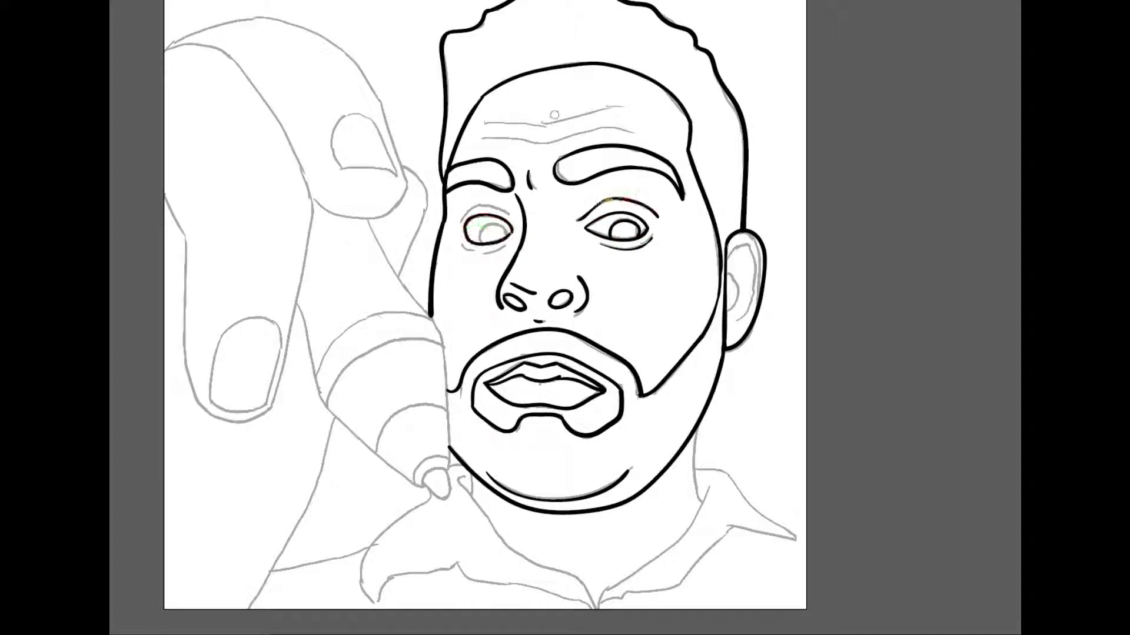
{"action": "key", "text": "ctrl+z"}
{"action": "mouse_move", "coordinate": [464, 229]}
{"action": "left_mouse_down"}
{"action": "mouse_move", "coordinate": [486, 245]}
{"action": "mouse_move", "coordinate": [491, 215]}
{"action": "mouse_move", "coordinate": [500, 243]}
{"action": "mouse_move", "coordinate": [520, 227]}
{"action": "mouse_move", "coordinate": [472, 208]}
{"action": "mouse_move", "coordinate": [508, 214]}
{"action": "left_mouse_up"}
{"action": "key", "text": "ctrl+z"}
{"action": "key", "text": "ctrl+z"}
{"action": "key", "text": "ctrl+z"}
{"action": "key", "text": "ctrl+z"}
{"action": "key", "text": "ctrl+z"}
{"action": "key", "text": "ctrl+z"}
{"action": "key", "text": "ctrl+z"}
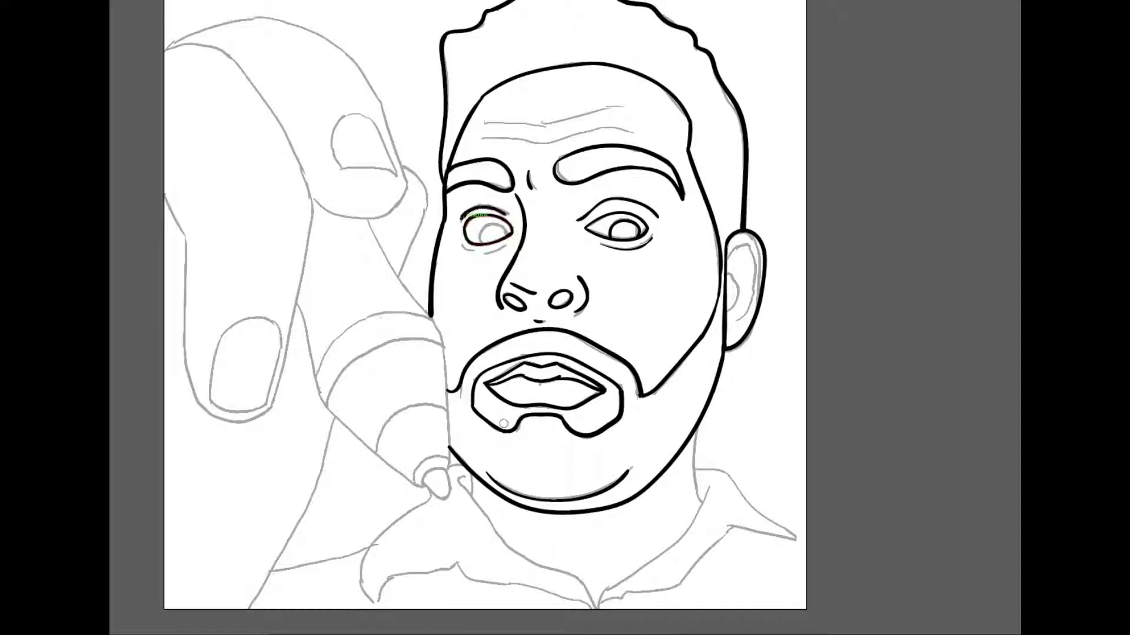
{"action": "mouse_move", "coordinate": [460, 245]}
{"action": "left_mouse_down"}
{"action": "mouse_move", "coordinate": [502, 249]}
{"action": "mouse_move", "coordinate": [493, 225]}
{"action": "left_mouse_up"}
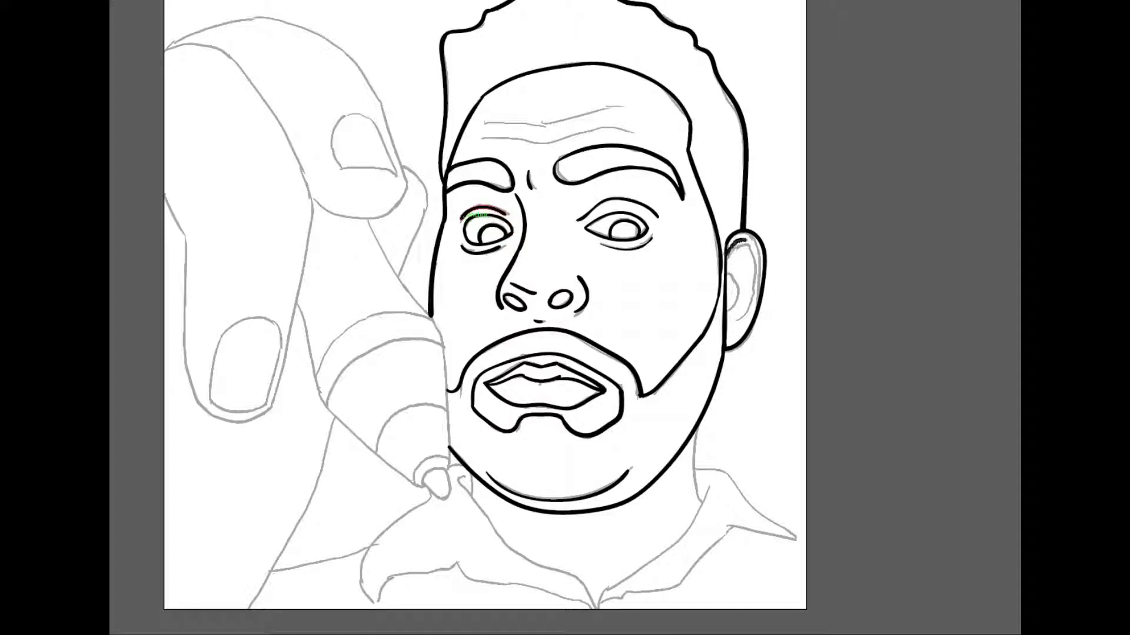
Ink the inner ear with its upper fold and the small curve beside the face.
{"action": "key", "text": "ctrl+z"}
{"action": "mouse_move", "coordinate": [727, 256]}
{"action": "left_mouse_down"}
{"action": "mouse_move", "coordinate": [757, 243]}
{"action": "mouse_move", "coordinate": [754, 294]}
{"action": "mouse_move", "coordinate": [730, 311]}
{"action": "left_mouse_up"}
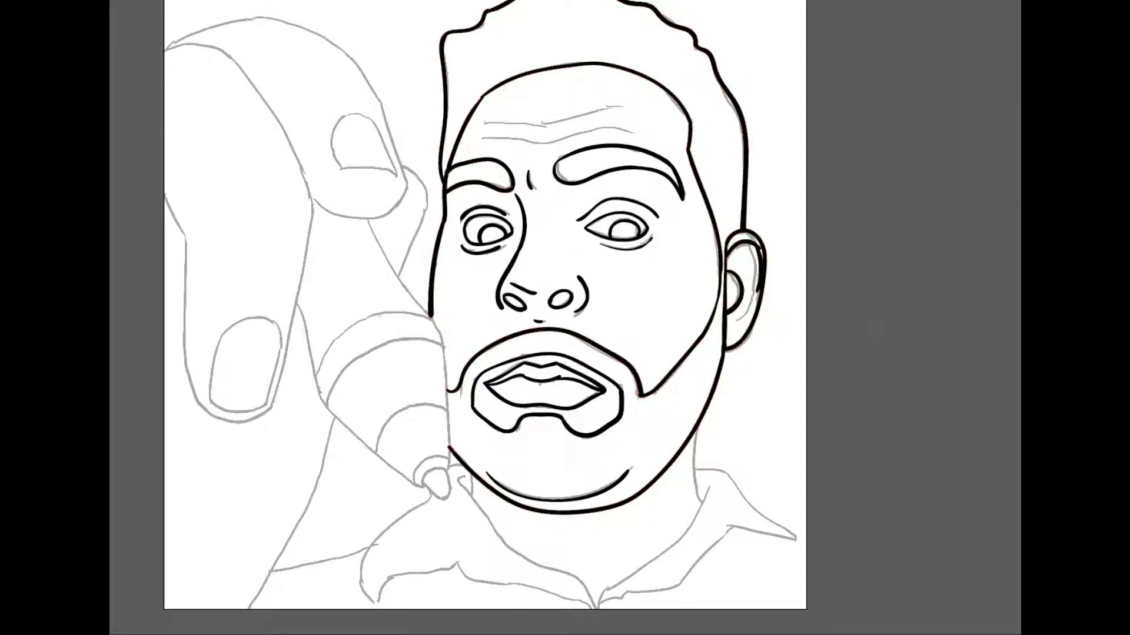
{"action": "key", "text": "ctrl+z"}
{"action": "key", "text": "ctrl+z"}
{"action": "key", "text": "ctrl+z"}
{"action": "mouse_move", "coordinate": [757, 246]}
{"action": "left_mouse_down"}
{"action": "mouse_move", "coordinate": [759, 285]}
{"action": "mouse_move", "coordinate": [763, 273]}
{"action": "mouse_move", "coordinate": [730, 310]}
{"action": "left_mouse_up"}
{"action": "key", "text": "ctrl+shift+w"}
{"action": "key", "text": "ctrl+shift+w"}
{"action": "key", "text": "ctrl+z"}
{"action": "key", "text": "ctrl+z"}
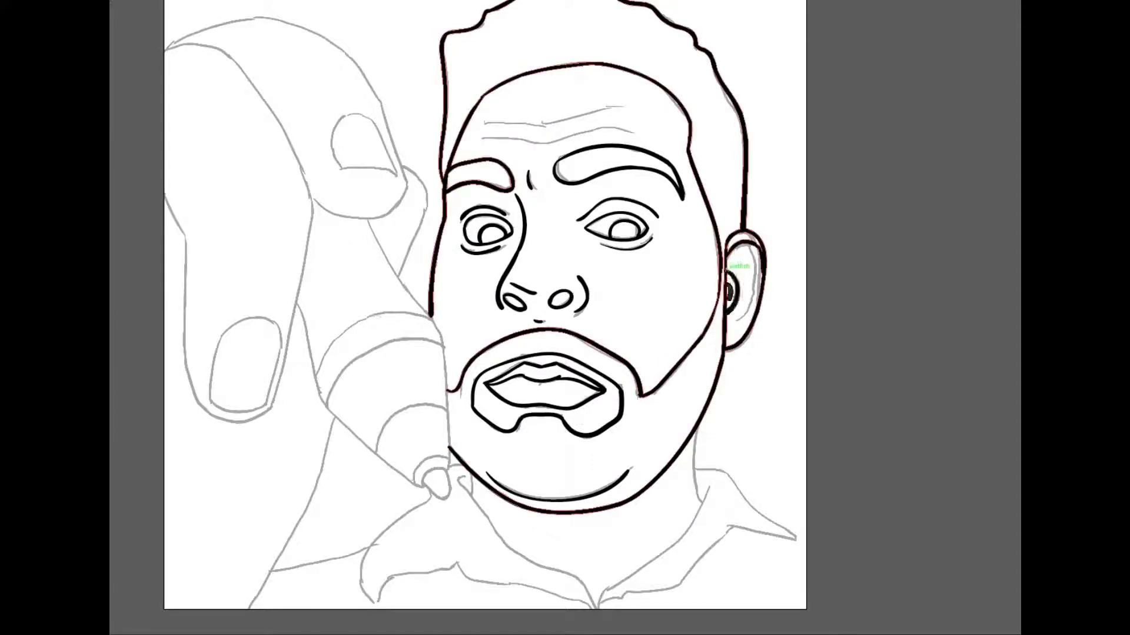
Ink the neck lines on both sides below the jaw.
{"action": "left_click_drag", "start_coordinate": [696, 430], "coordinate": [701, 502]}
{"action": "key", "text": "ctrl+z"}
{"action": "left_click_drag", "start_coordinate": [471, 475], "coordinate": [472, 499]}
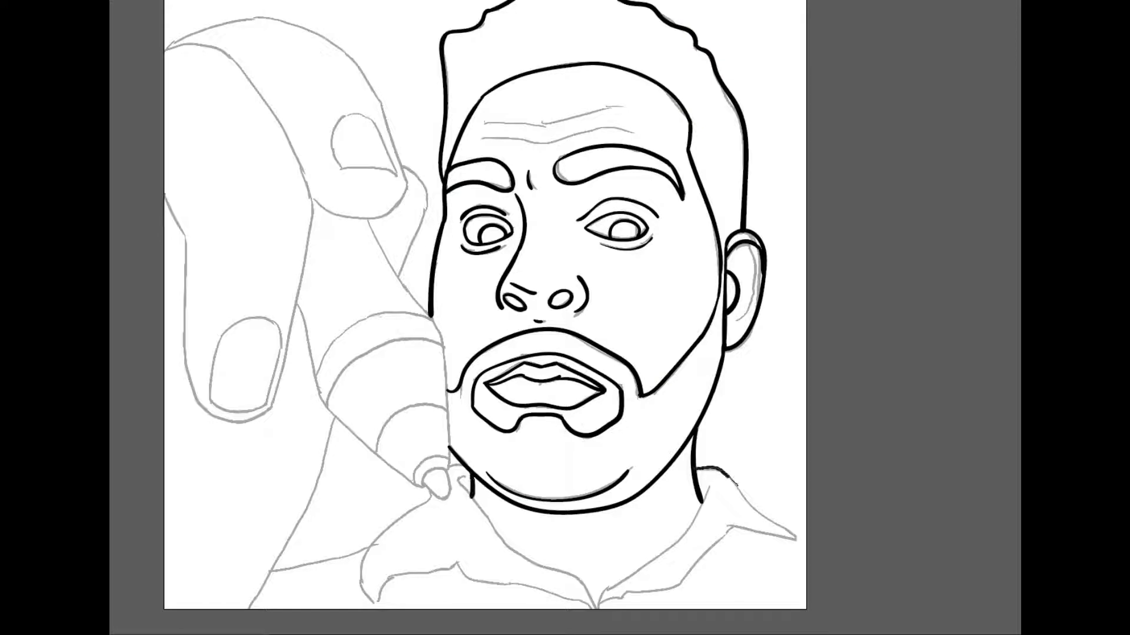
Ink the right shirt collar flap from the neck to its outer tip and down to the neckline point.
{"action": "key", "text": "ctrl+z"}
{"action": "mouse_move", "coordinate": [697, 471]}
{"action": "left_mouse_down"}
{"action": "mouse_move", "coordinate": [723, 472]}
{"action": "mouse_move", "coordinate": [802, 538]}
{"action": "left_mouse_up"}
{"action": "mouse_move", "coordinate": [709, 485]}
{"action": "left_mouse_down"}
{"action": "mouse_move", "coordinate": [662, 556]}
{"action": "mouse_move", "coordinate": [600, 613]}
{"action": "mouse_move", "coordinate": [629, 593]}
{"action": "left_mouse_up"}
{"action": "mouse_move", "coordinate": [627, 593]}
{"action": "left_mouse_down"}
{"action": "mouse_move", "coordinate": [667, 590]}
{"action": "mouse_move", "coordinate": [733, 528]}
{"action": "mouse_move", "coordinate": [667, 590]}
{"action": "mouse_move", "coordinate": [678, 584]}
{"action": "left_mouse_up"}
{"action": "key", "text": "ctrl+z"}
{"action": "mouse_move", "coordinate": [678, 584]}
{"action": "left_mouse_down"}
{"action": "mouse_move", "coordinate": [735, 526]}
{"action": "mouse_move", "coordinate": [802, 539]}
{"action": "left_mouse_up"}
{"action": "key", "text": "ctrl+z"}
{"action": "left_click_drag", "start_coordinate": [735, 528], "coordinate": [803, 539]}
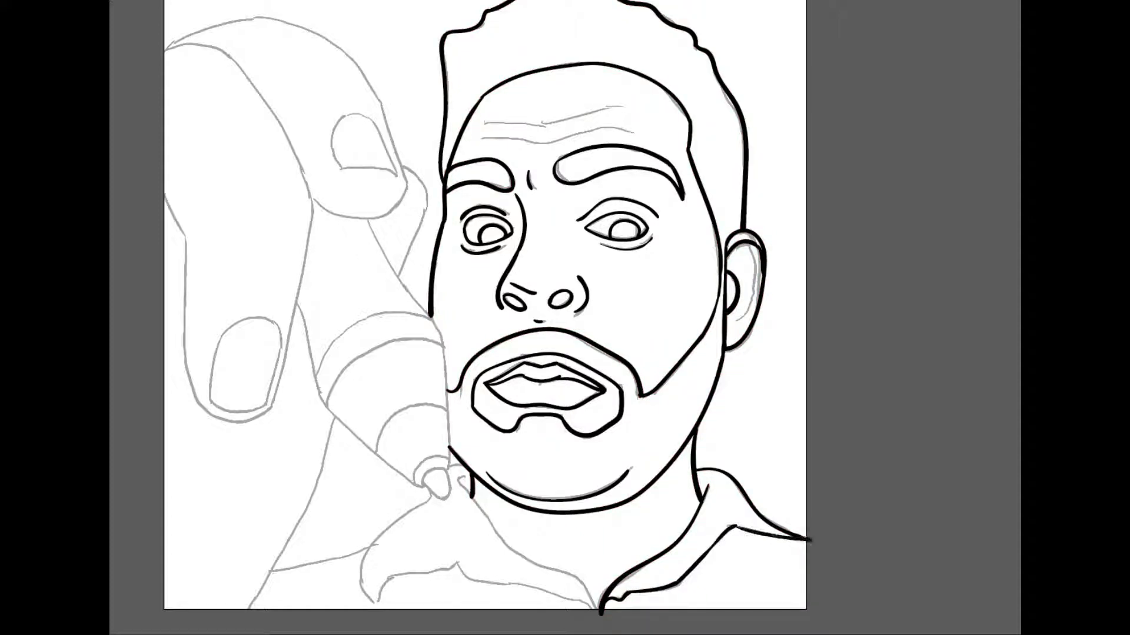
{"action": "key", "text": "ctrl+z"}
Ink the left shoulder line and the outer edge of the left collar flap.
{"action": "left_click_drag", "start_coordinate": [270, 570], "coordinate": [371, 546]}
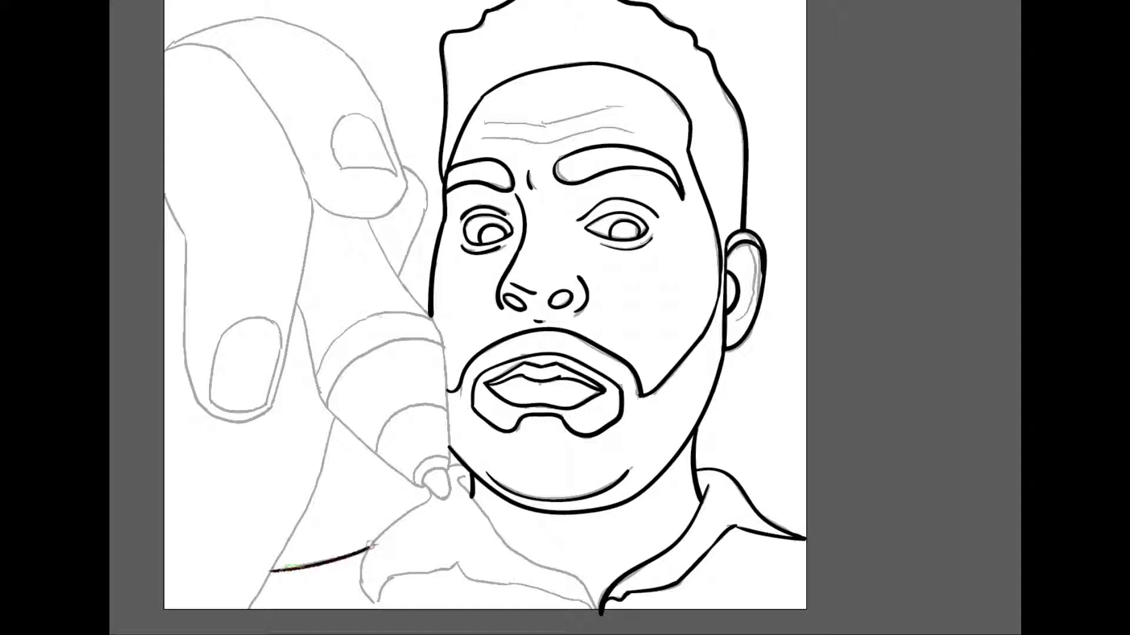
{"action": "mouse_move", "coordinate": [372, 605]}
{"action": "left_mouse_down"}
{"action": "mouse_move", "coordinate": [364, 553]}
{"action": "mouse_move", "coordinate": [435, 495]}
{"action": "mouse_move", "coordinate": [476, 503]}
{"action": "mouse_move", "coordinate": [512, 546]}
{"action": "left_mouse_up"}
{"action": "key", "text": "ctrl+z"}
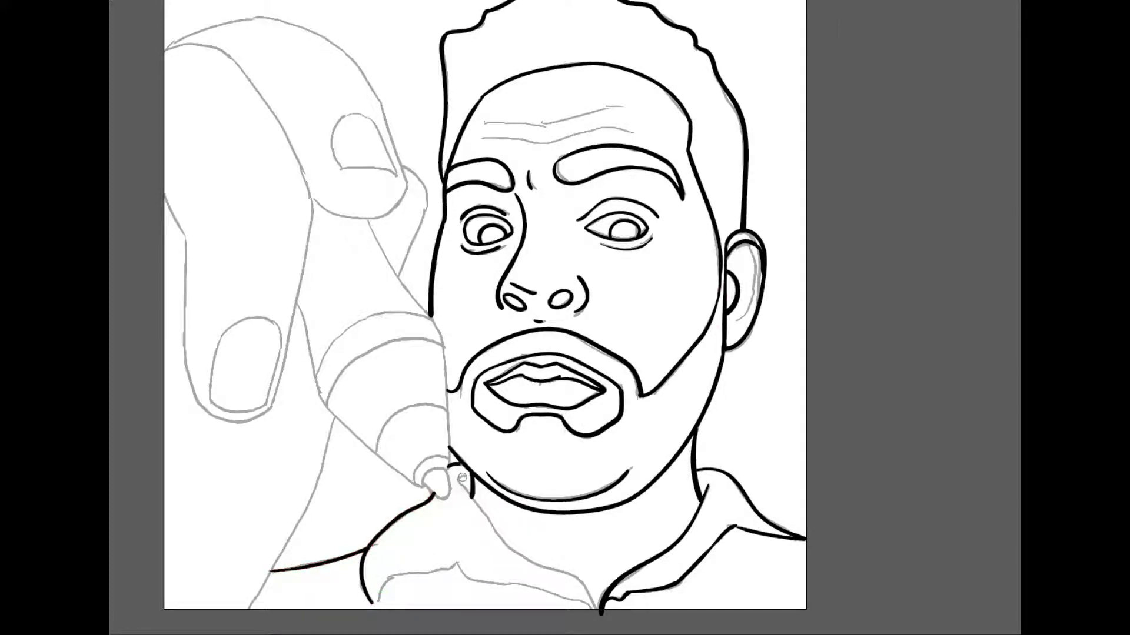
Ink the neckline edge of the left collar flap from the neck down to the point where both flaps meet.
{"action": "mouse_move", "coordinate": [463, 478]}
{"action": "left_mouse_down"}
{"action": "mouse_move", "coordinate": [487, 521]}
{"action": "mouse_move", "coordinate": [603, 615]}
{"action": "left_mouse_up"}
{"action": "key", "text": "ctrl+z"}
{"action": "mouse_move", "coordinate": [460, 477]}
{"action": "left_mouse_down"}
{"action": "mouse_move", "coordinate": [517, 550]}
{"action": "mouse_move", "coordinate": [602, 620]}
{"action": "left_mouse_up"}
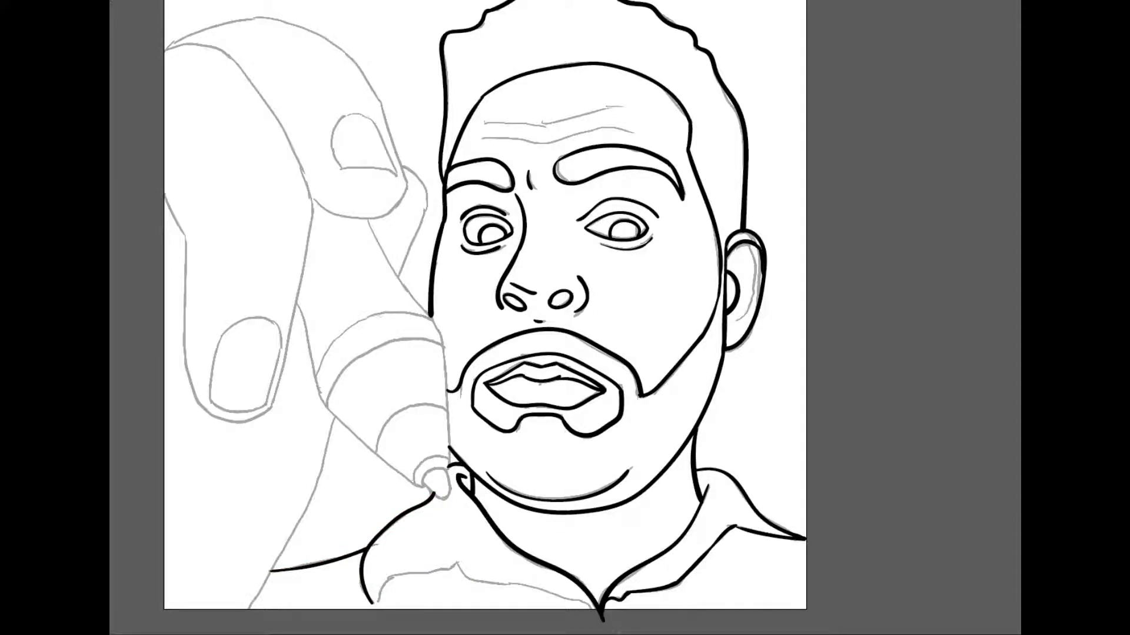
{"action": "key", "text": "ctrl+z"}
{"action": "mouse_move", "coordinate": [466, 477]}
{"action": "left_mouse_down"}
{"action": "mouse_move", "coordinate": [458, 482]}
{"action": "mouse_move", "coordinate": [506, 548]}
{"action": "mouse_move", "coordinate": [600, 612]}
{"action": "left_mouse_up"}
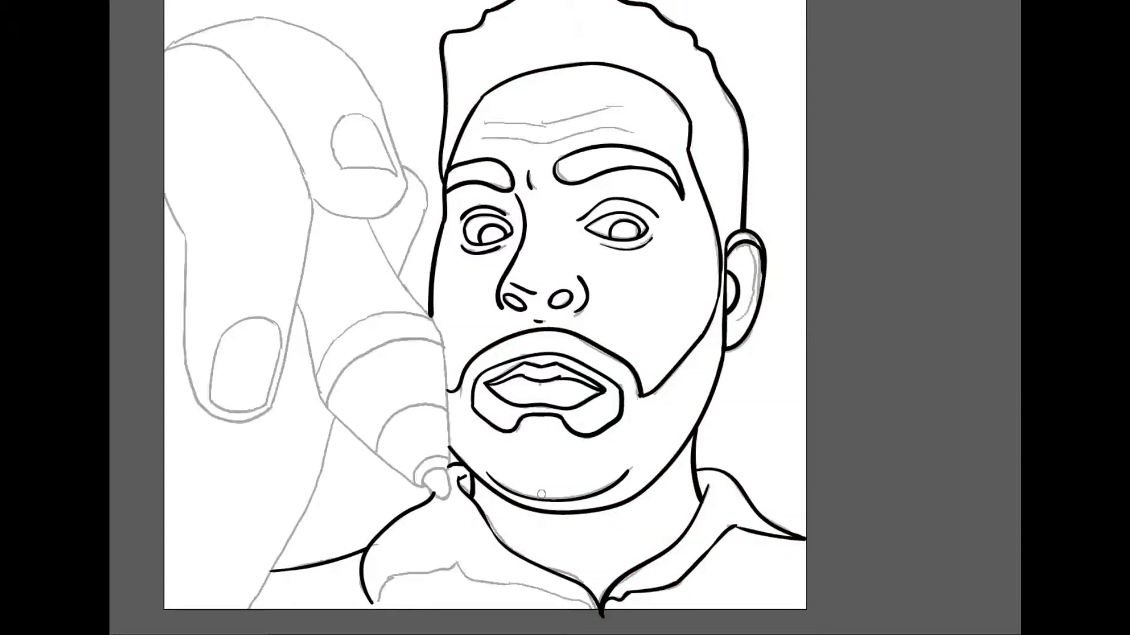
{"action": "key", "text": "ctrl+z"}
{"action": "left_click_drag", "start_coordinate": [478, 505], "coordinate": [600, 612]}
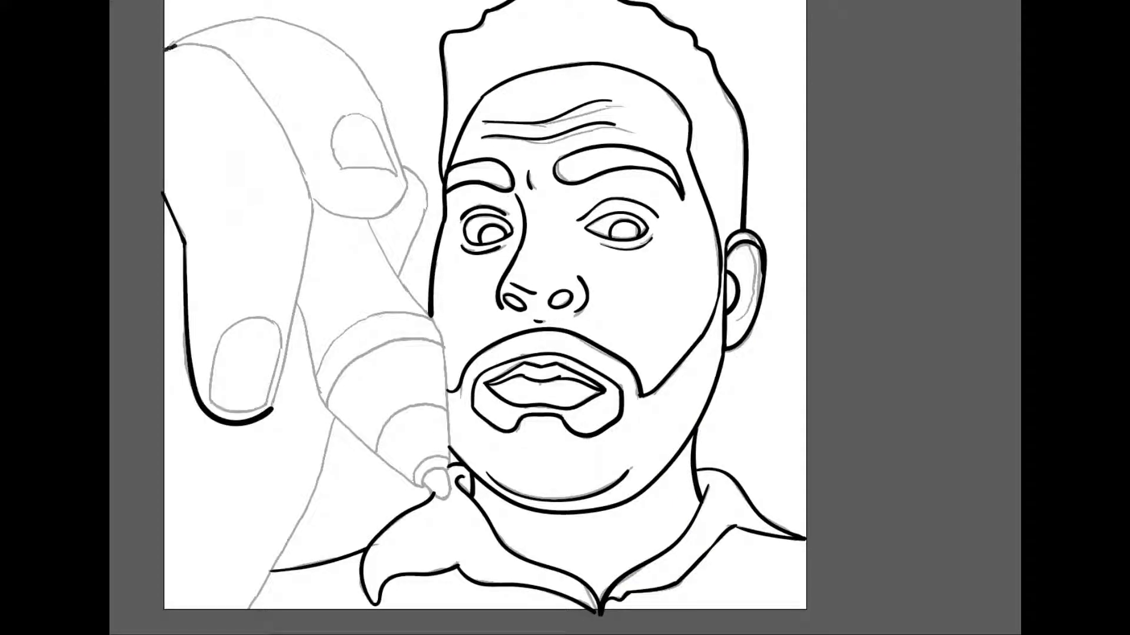
Ink the outline of the front finger holding the marker and its fingernail.
{"action": "mouse_move", "coordinate": [165, 48]}
{"action": "left_mouse_down"}
{"action": "mouse_move", "coordinate": [176, 42]}
{"action": "mouse_move", "coordinate": [251, 76]}
{"action": "mouse_move", "coordinate": [307, 186]}
{"action": "mouse_move", "coordinate": [272, 408]}
{"action": "left_mouse_up"}
{"action": "key", "text": "ctrl+comma"}
{"action": "key", "text": "ctrl+comma"}
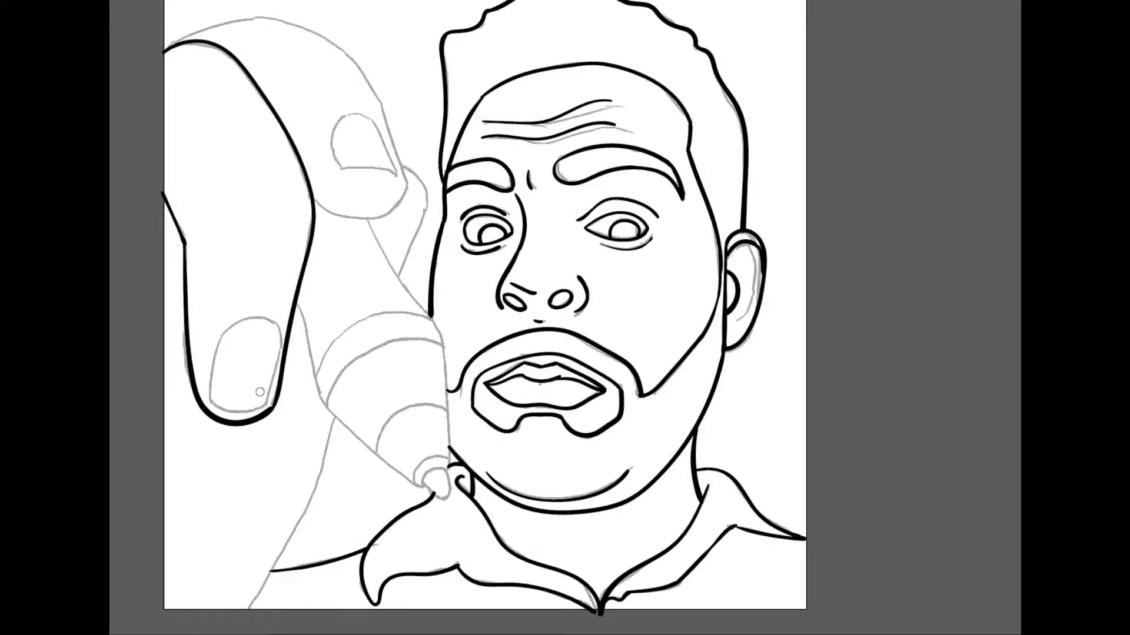
{"action": "mouse_move", "coordinate": [211, 400]}
{"action": "left_mouse_down"}
{"action": "mouse_move", "coordinate": [266, 403]}
{"action": "mouse_move", "coordinate": [229, 327]}
{"action": "mouse_move", "coordinate": [281, 348]}
{"action": "mouse_move", "coordinate": [268, 404]}
{"action": "left_mouse_up"}
{"action": "key", "text": "ctrl+comma"}
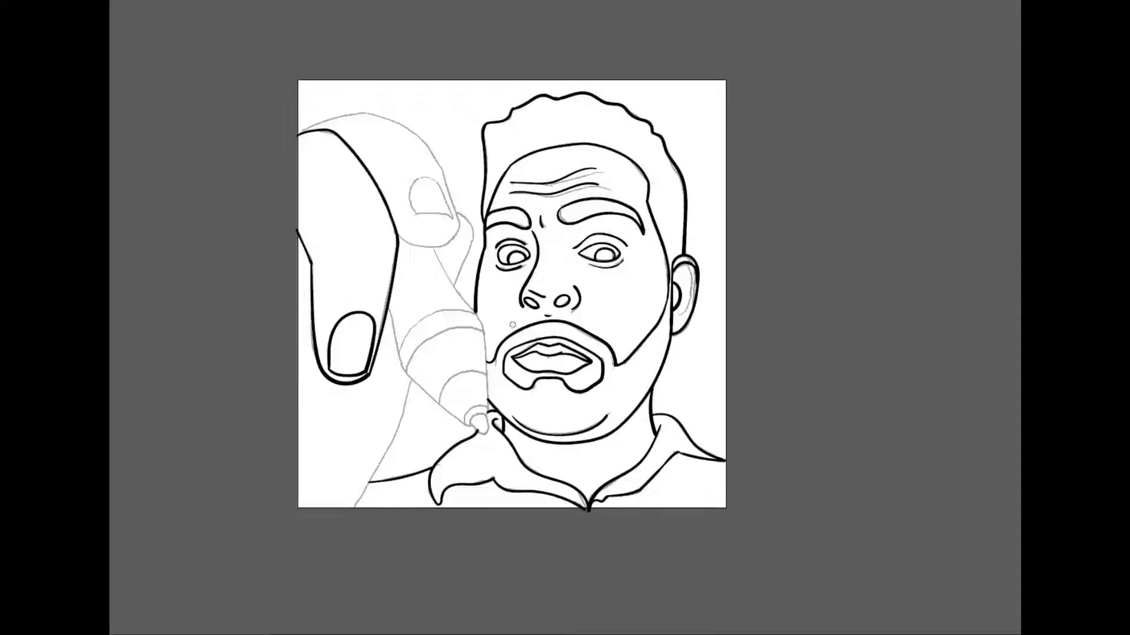
Ink the outline of the rear finger and the hand's lower edge from the marker down to the canvas border.
{"action": "mouse_move", "coordinate": [418, 134]}
{"action": "left_mouse_down"}
{"action": "mouse_move", "coordinate": [459, 222]}
{"action": "mouse_move", "coordinate": [398, 237]}
{"action": "mouse_move", "coordinate": [426, 209]}
{"action": "mouse_move", "coordinate": [412, 212]}
{"action": "mouse_move", "coordinate": [463, 215]}
{"action": "mouse_move", "coordinate": [468, 254]}
{"action": "mouse_move", "coordinate": [454, 286]}
{"action": "left_mouse_up"}
{"action": "left_click_drag", "start_coordinate": [401, 411], "coordinate": [369, 488]}
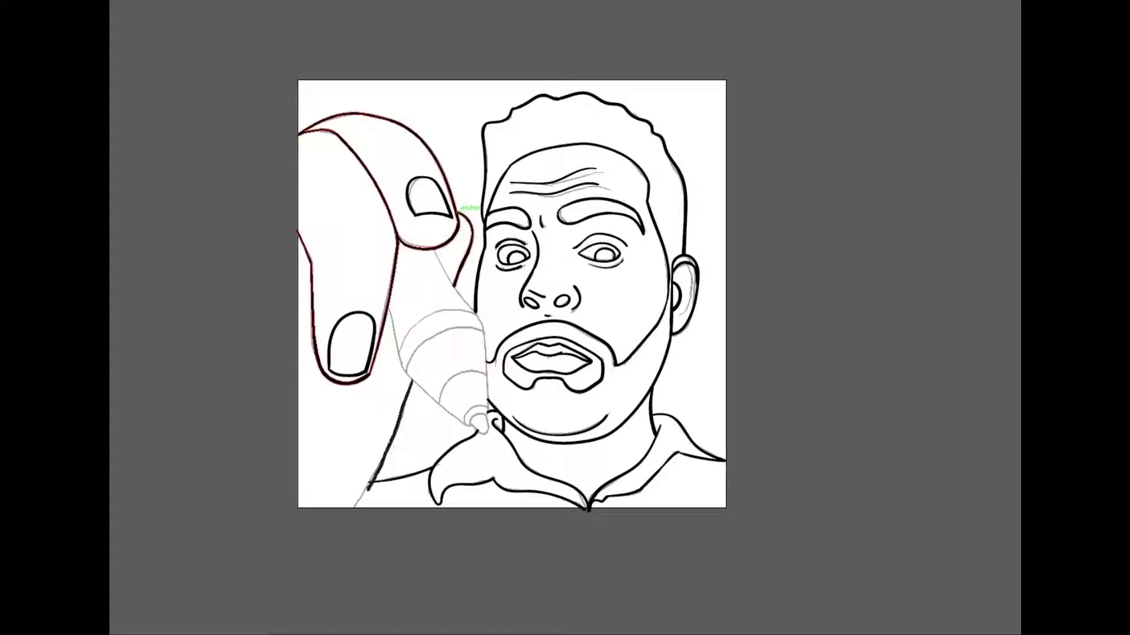
{"action": "key", "text": "ctrl+z"}
{"action": "left_click_drag", "start_coordinate": [411, 380], "coordinate": [353, 510]}
{"action": "key", "text": "ctrl+z"}
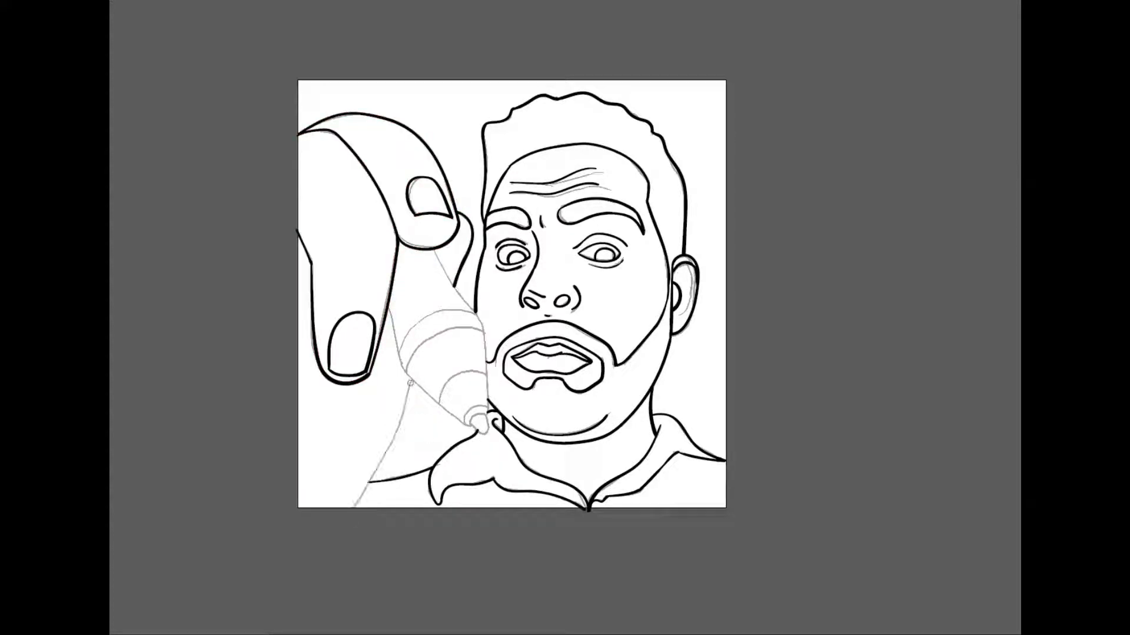
{"action": "left_click_drag", "start_coordinate": [412, 378], "coordinate": [352, 507]}
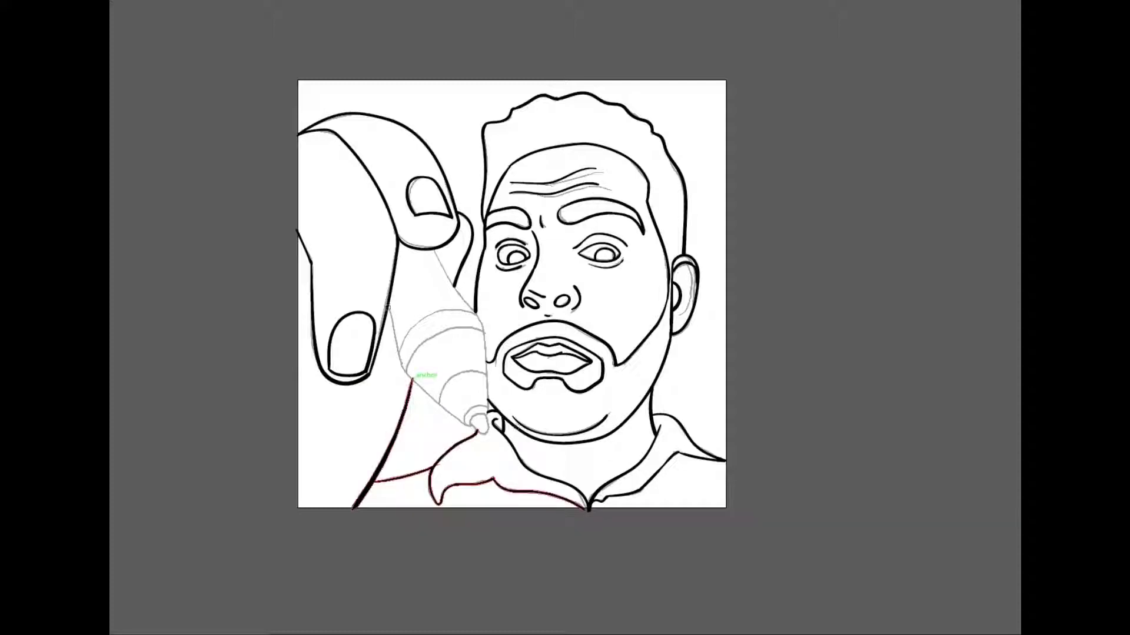
Ink both long sides of the marker from the fingers down to its tip.
{"action": "left_click_drag", "start_coordinate": [403, 369], "coordinate": [409, 377]}
{"action": "left_click_drag", "start_coordinate": [435, 251], "coordinate": [482, 331]}
{"action": "key", "text": "ctrl+z"}
{"action": "left_click_drag", "start_coordinate": [407, 375], "coordinate": [471, 426]}
{"action": "key", "text": "ctrl+z"}
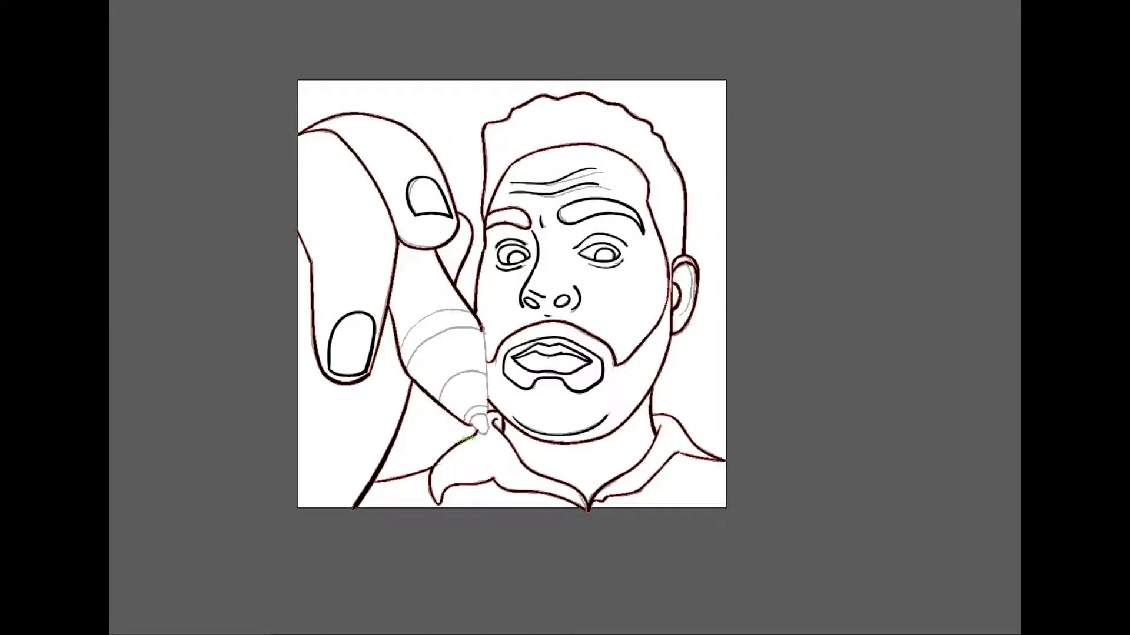
{"action": "left_click_drag", "start_coordinate": [484, 333], "coordinate": [487, 412]}
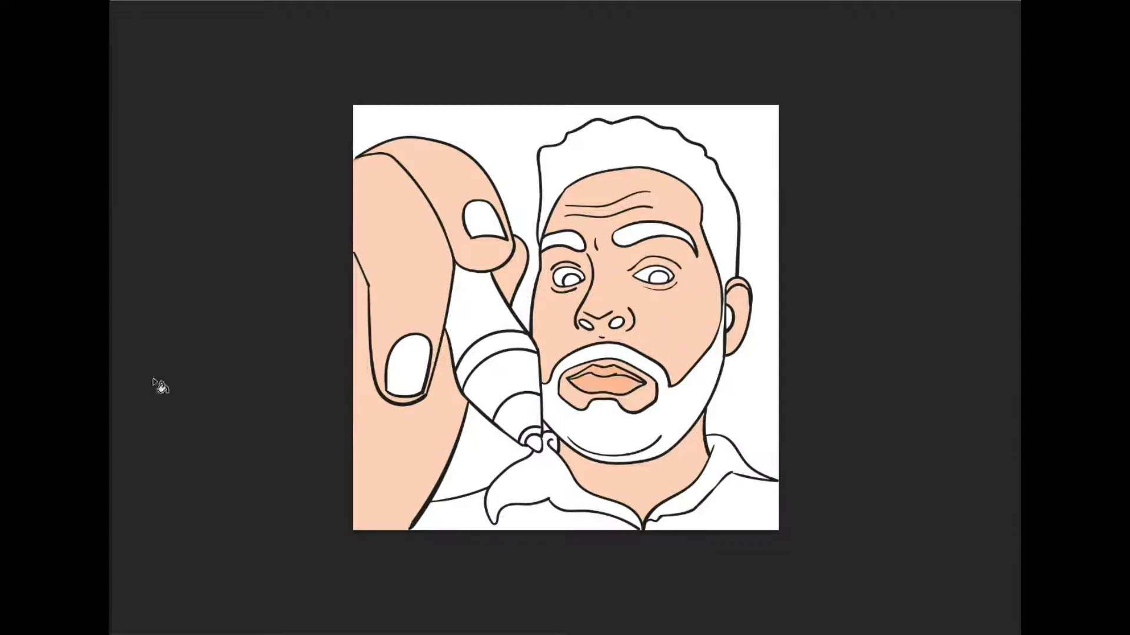
Fill the hair and beard with reddish brown and try the same fill on the larger eyebrow.
{"action": "key", "text": "ctrl+minus"}
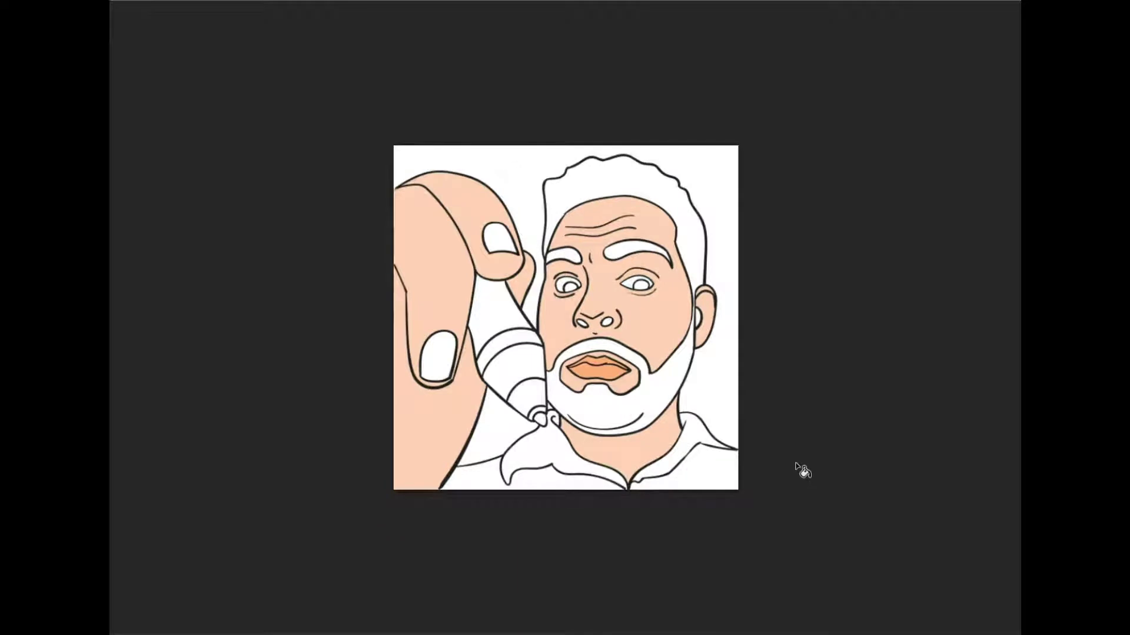
{"action": "key", "text": "ctrl+plus"}
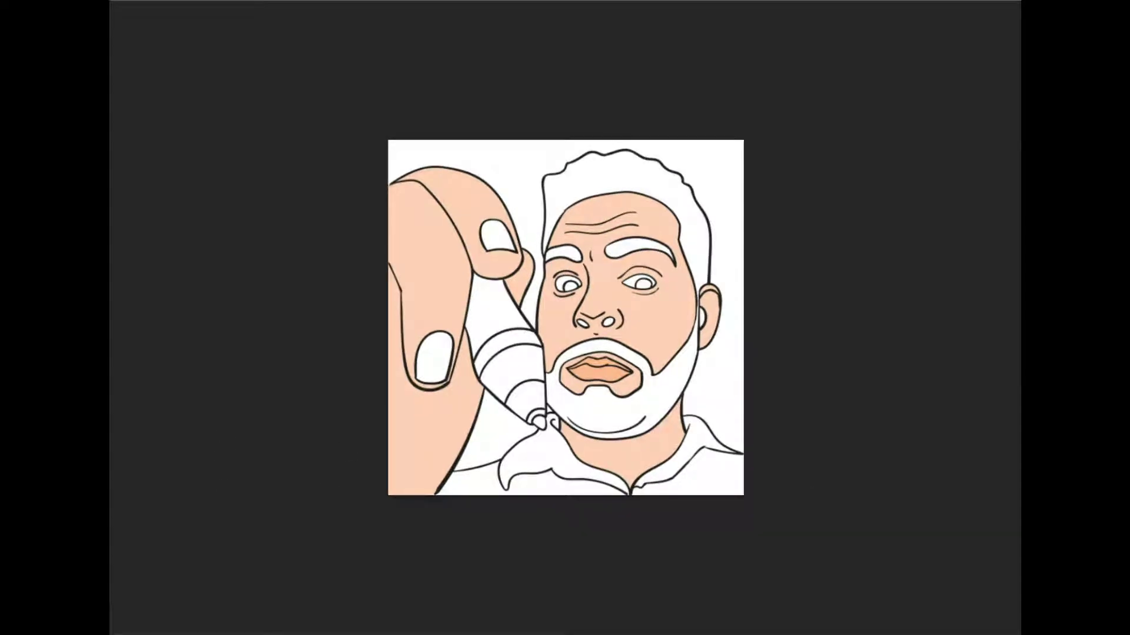
{"action": "left_click", "coordinate": [654, 181]}
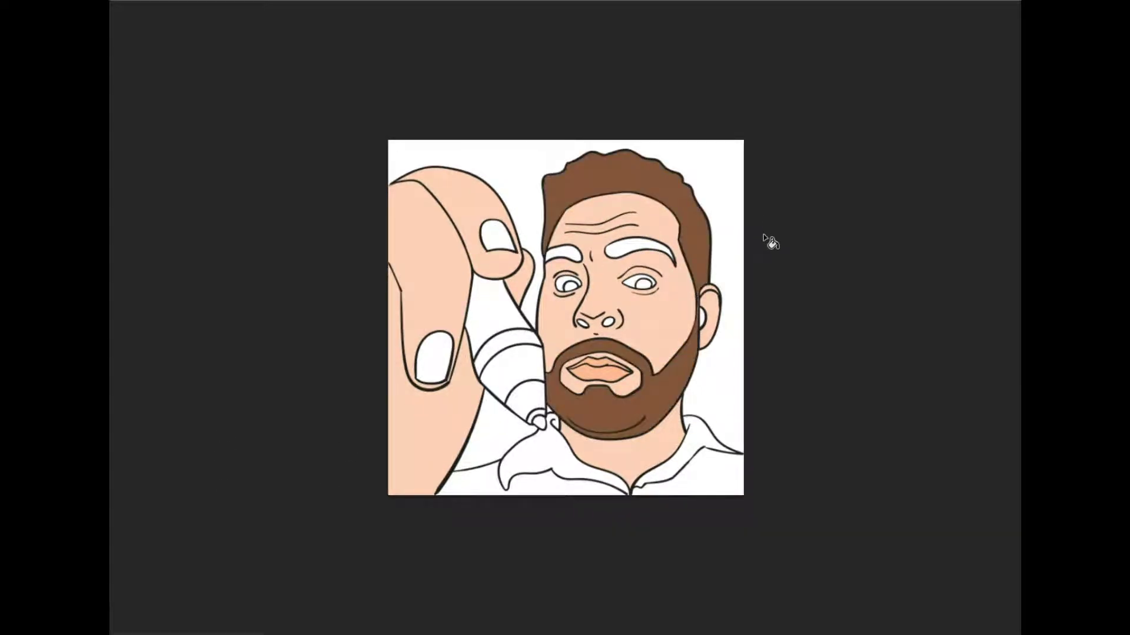
{"action": "left_click", "coordinate": [659, 250]}
{"action": "key", "text": "ctrl+z"}
{"action": "key", "text": "ctrl+plus"}
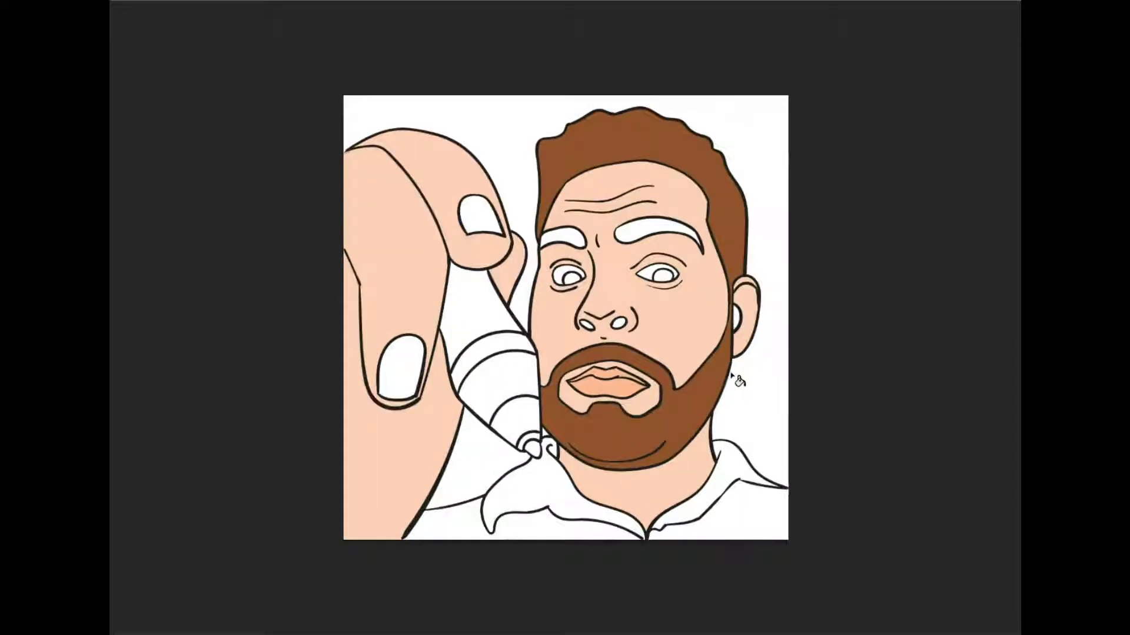
{"action": "key", "text": "ctrl+z"}
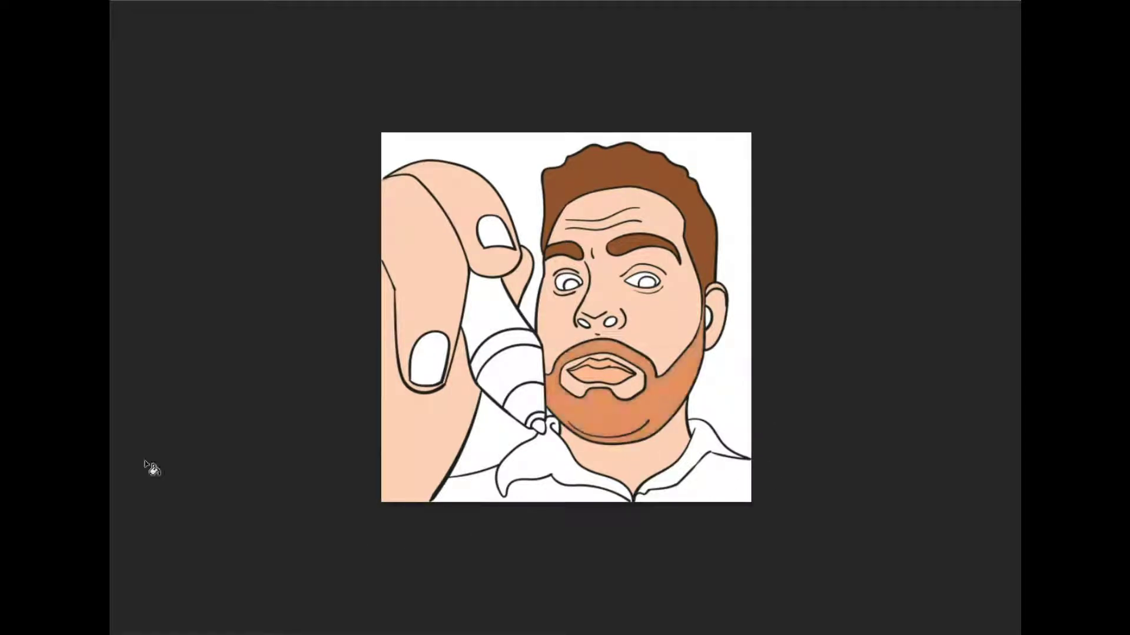
Fill the beard with a lighter brown than the hair.
{"action": "left_click", "coordinate": [660, 405]}
{"action": "scroll", "coordinate": [653, 489], "scroll_direction": "down", "scroll_amount": 1}
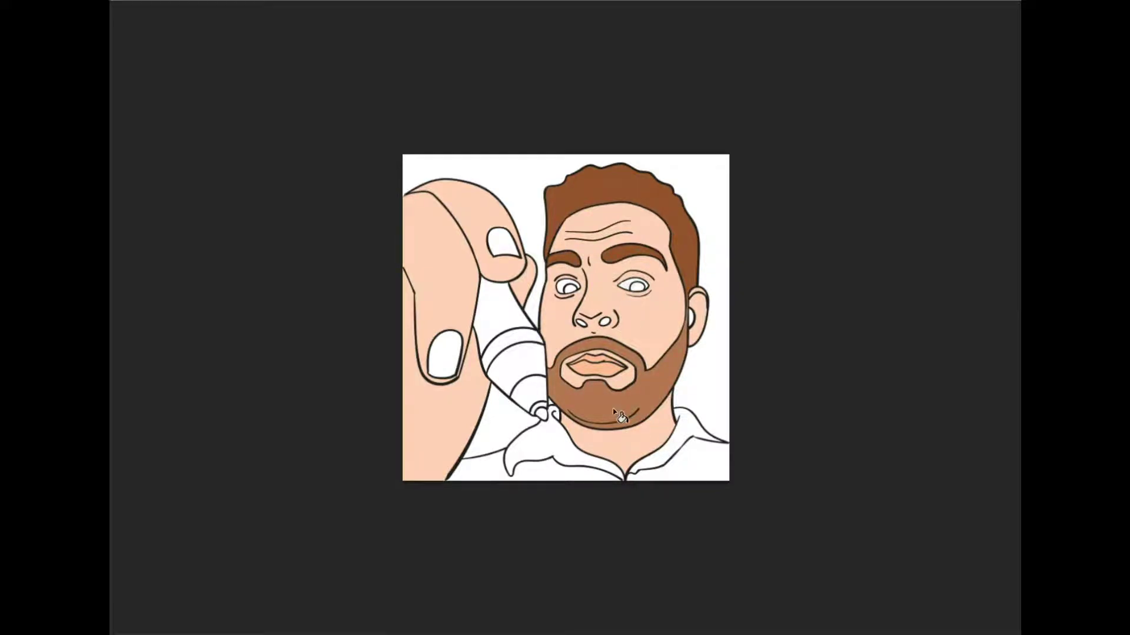
{"action": "scroll", "coordinate": [627, 318], "scroll_direction": "up", "scroll_amount": 1}
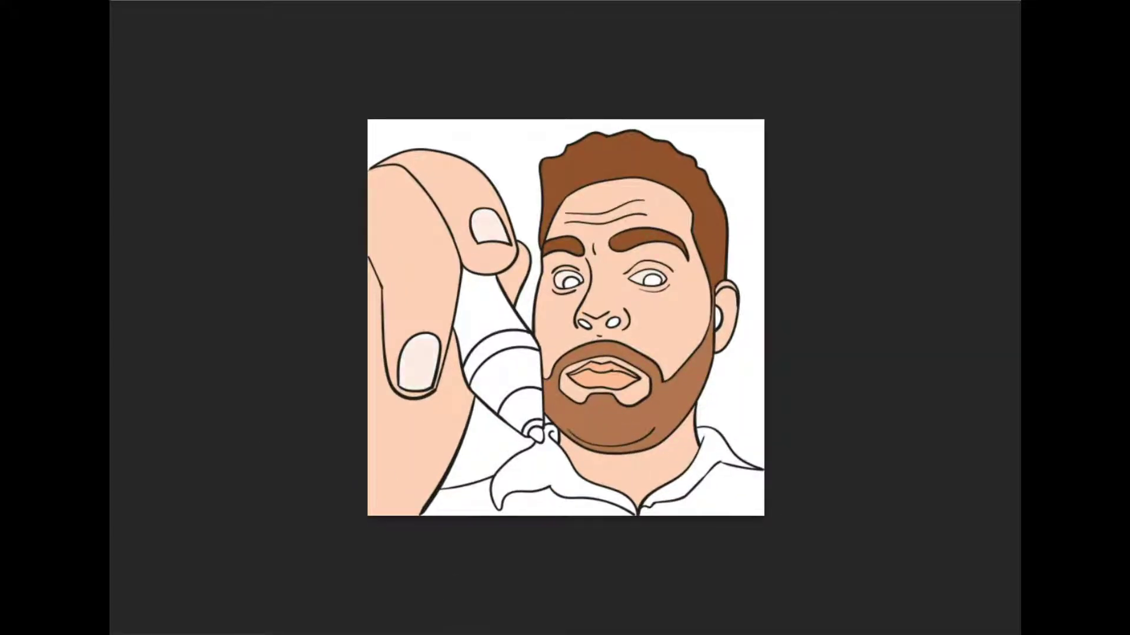
Fill both irises with dark brown and undo the same fill on the nostrils.
{"action": "left_click", "coordinate": [570, 283]}
{"action": "left_click", "coordinate": [650, 280]}
{"action": "scroll", "coordinate": [725, 420], "scroll_direction": "down", "scroll_amount": 1}
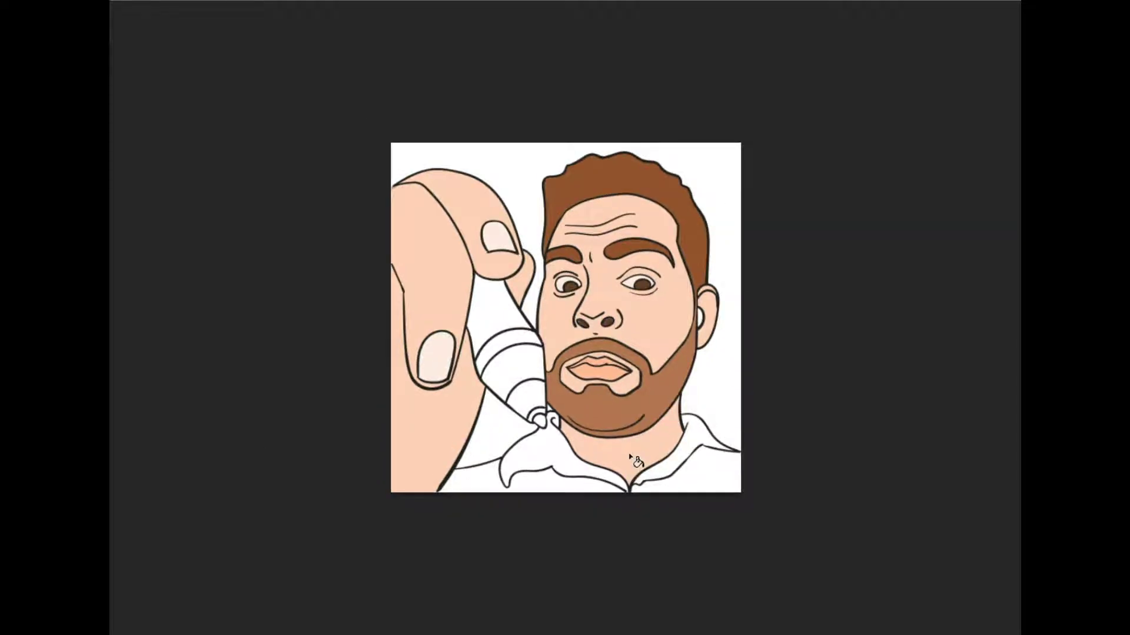
{"action": "key", "text": "ctrl+z"}
{"action": "key", "text": "ctrl+z"}
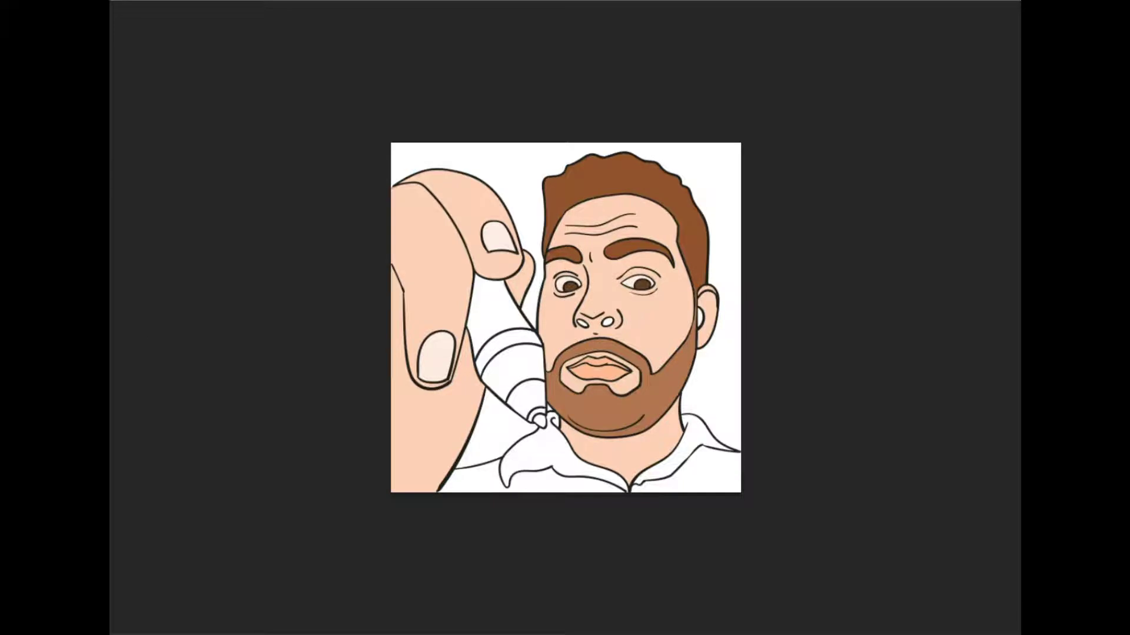
Fill both nostrils with a greyish brown.
{"action": "left_click", "coordinate": [583, 323]}
{"action": "left_click", "coordinate": [608, 321]}
{"action": "scroll", "coordinate": [719, 465], "scroll_direction": "down", "scroll_amount": 1}
{"action": "scroll", "coordinate": [713, 487], "scroll_direction": "up", "scroll_amount": 3}
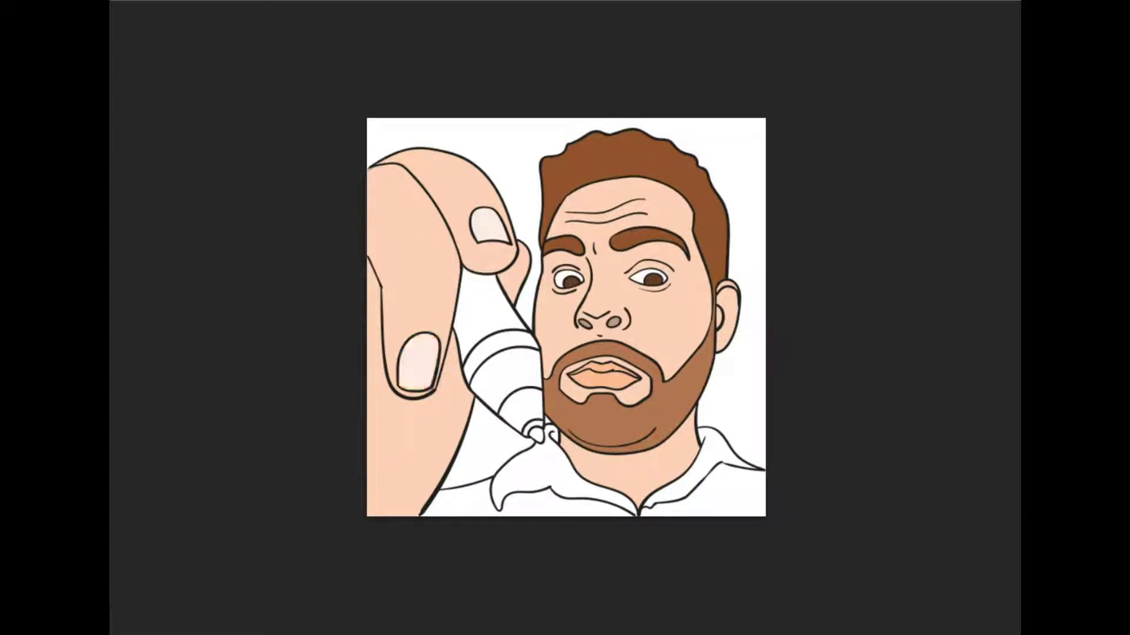
Fill both fingernails with the peach-orange tone sampled from the lips.
{"action": "left_click", "coordinate": [413, 381]}
{"action": "left_click", "coordinate": [490, 230]}
{"action": "left_click", "coordinate": [600, 383], "text": "alt"}
{"action": "left_click", "coordinate": [419, 370]}
{"action": "left_click", "coordinate": [491, 229]}
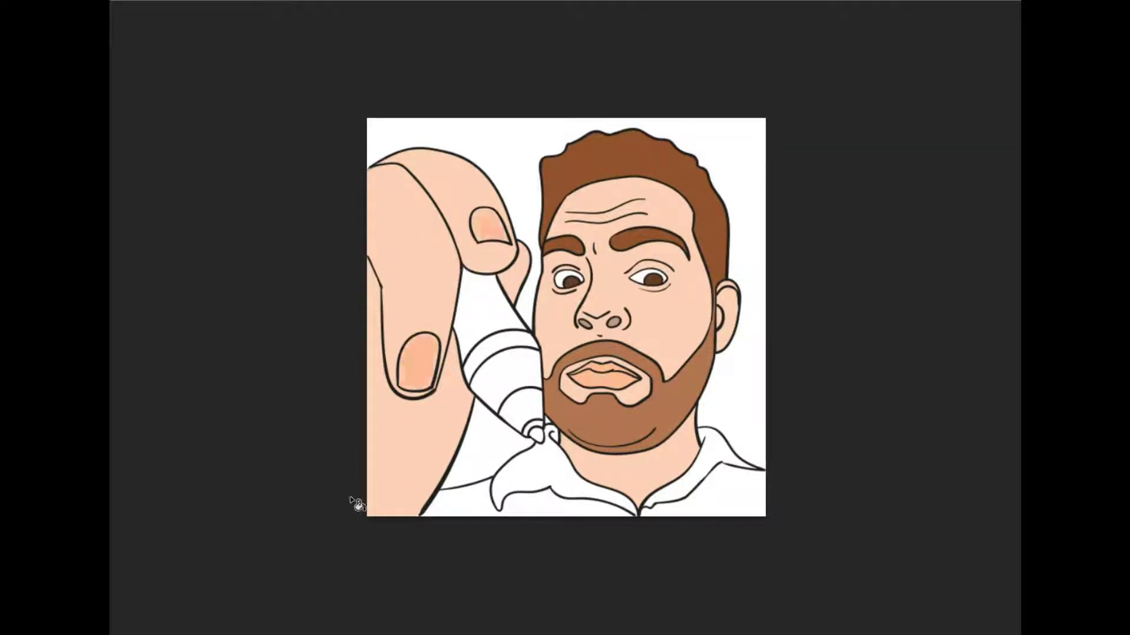
Replace the greyish nostril fill with a warmer brown.
{"action": "key", "text": "i"}
{"action": "left_click", "coordinate": [617, 327]}
{"action": "key", "text": "ctrl+z"}
{"action": "key", "text": "ctrl+z"}
{"action": "scroll", "coordinate": [669, 497], "scroll_direction": "down", "scroll_amount": 1}
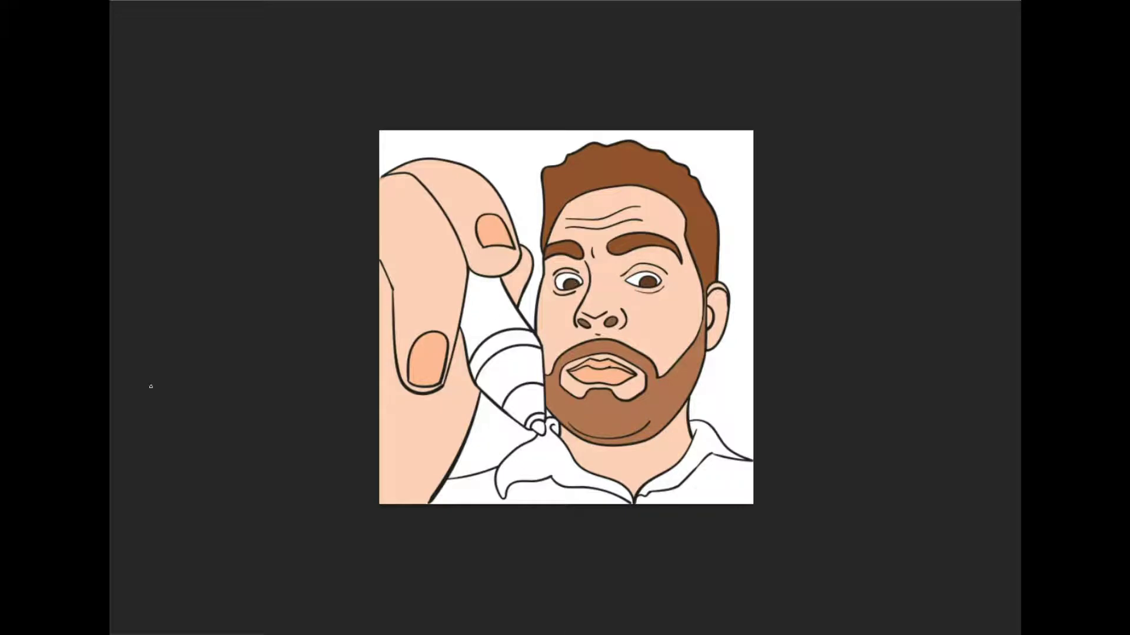
{"action": "scroll", "coordinate": [624, 261], "scroll_direction": "up", "scroll_amount": 4}
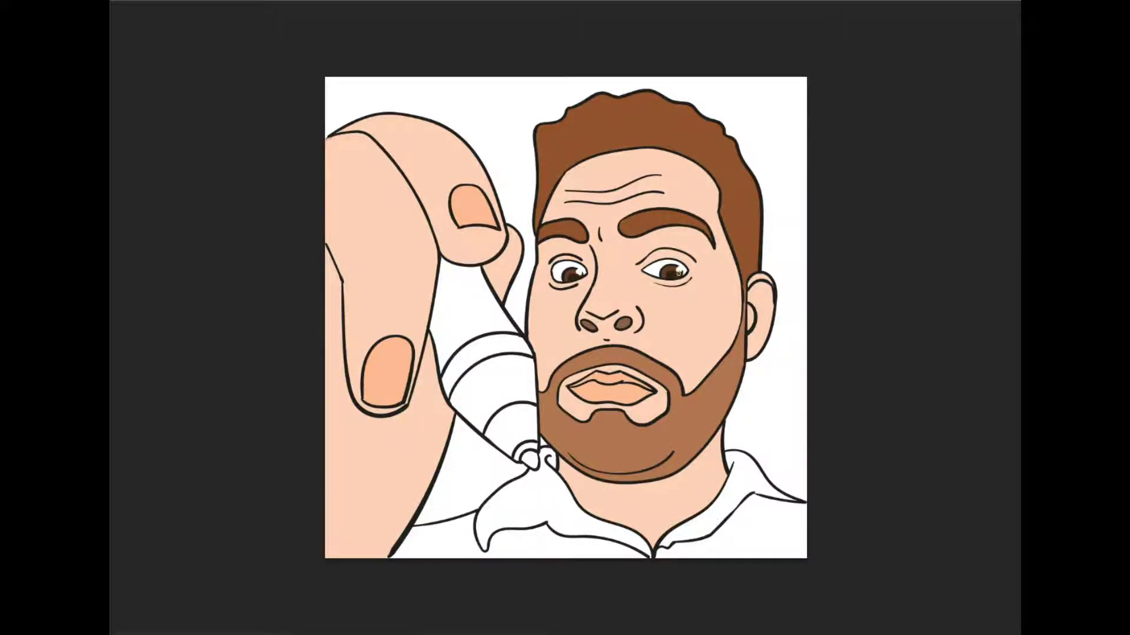
Try a saturated dark red fill on the shirt body and both collar flaps.
{"action": "scroll", "coordinate": [857, 431], "scroll_direction": "down", "scroll_amount": 3}
{"action": "scroll", "coordinate": [857, 432], "scroll_direction": "up", "scroll_amount": 1}
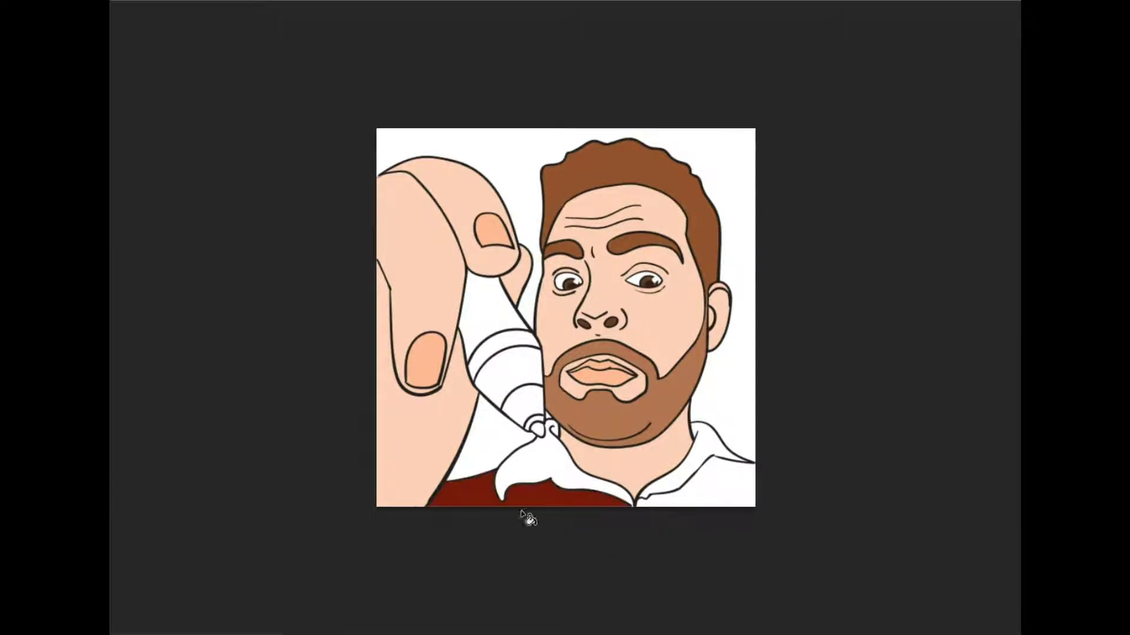
{"action": "left_click", "coordinate": [676, 475]}
{"action": "left_click", "coordinate": [538, 465]}
{"action": "left_click", "coordinate": [700, 493]}
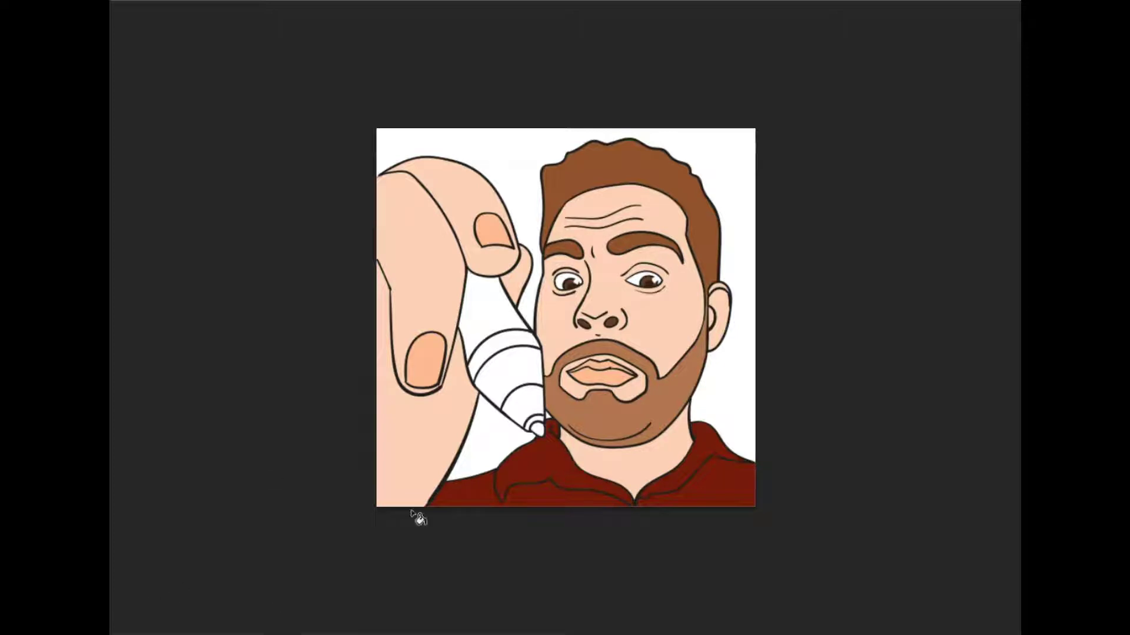
{"action": "key", "text": "ctrl+z"}
{"action": "key", "text": "ctrl+z"}
{"action": "key", "text": "ctrl+z"}
{"action": "key", "text": "ctrl+z"}
Fill the shirt body and both collar flaps with a muted maroon brown.
{"action": "left_click", "coordinate": [484, 500]}
{"action": "left_click", "coordinate": [535, 467]}
{"action": "left_click", "coordinate": [676, 475]}
{"action": "left_click", "coordinate": [697, 493]}
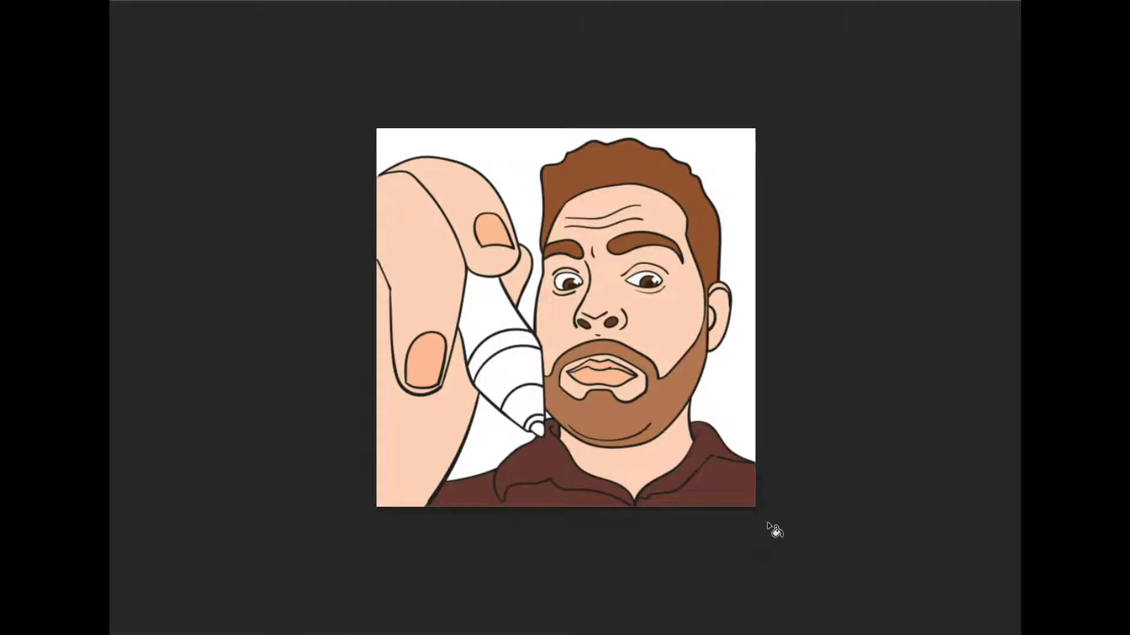
Try recolouring the lips with a skin tone sampled from beside the mouth.
{"action": "left_click", "coordinate": [614, 379]}
{"action": "key", "text": "ctrl+z"}
{"action": "left_click", "coordinate": [631, 390], "text": "alt"}
{"action": "key", "text": "ctrl+minus"}
{"action": "key", "text": "ctrl+z"}
{"action": "key", "text": "ctrl+z"}
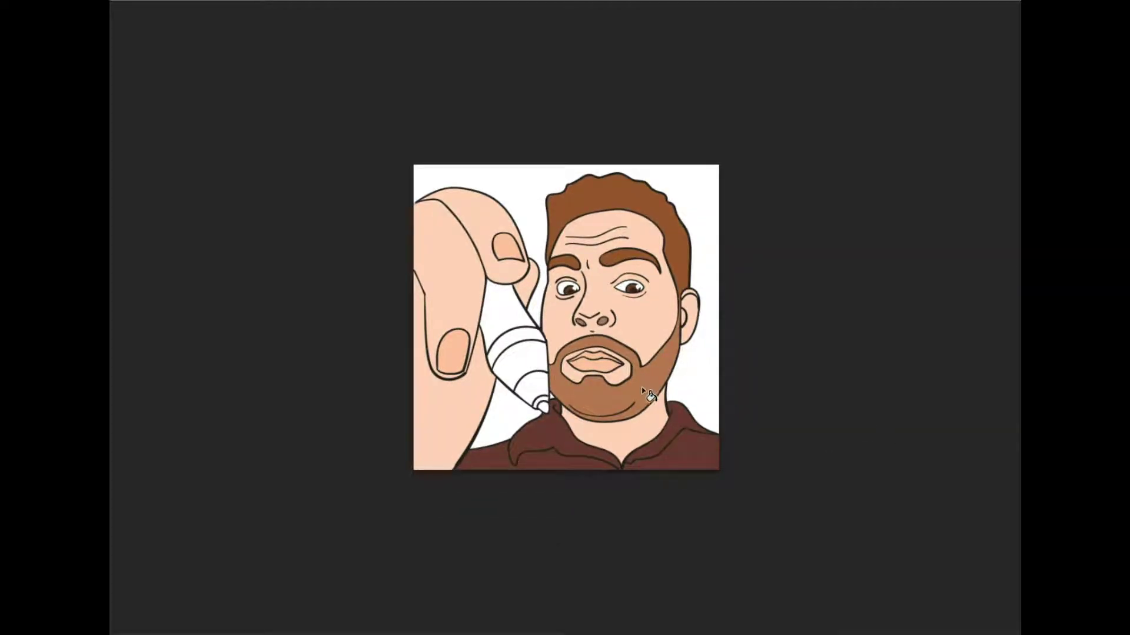
{"action": "key", "text": "ctrl+plus"}
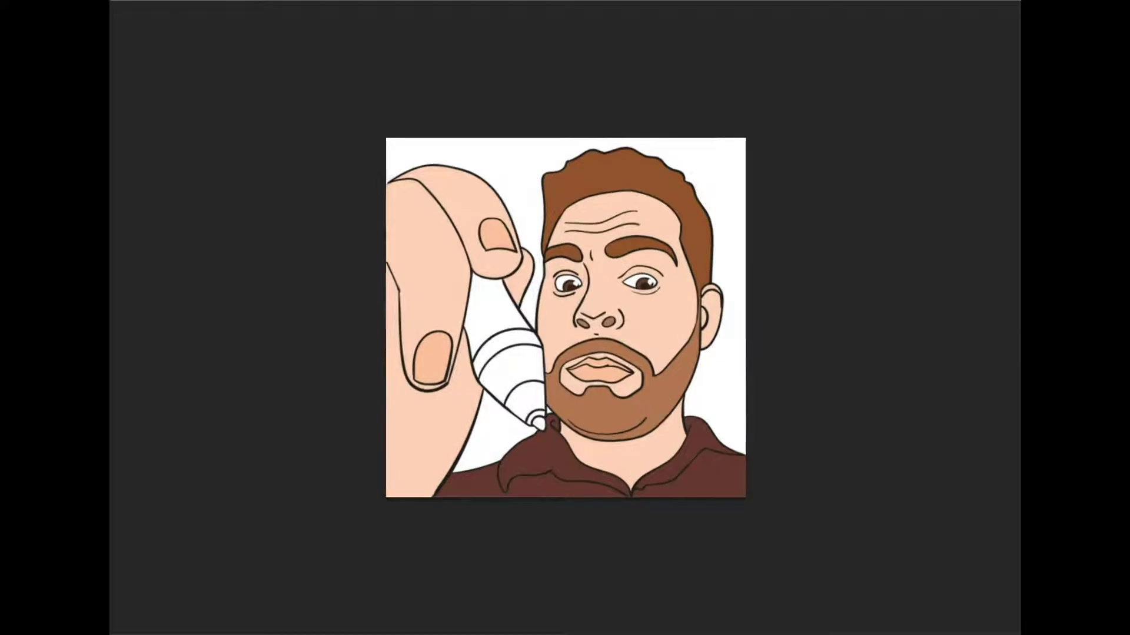
Fill the marker's barrel with near-black and its tapering bands with dark greys.
{"action": "left_click", "coordinate": [497, 327]}
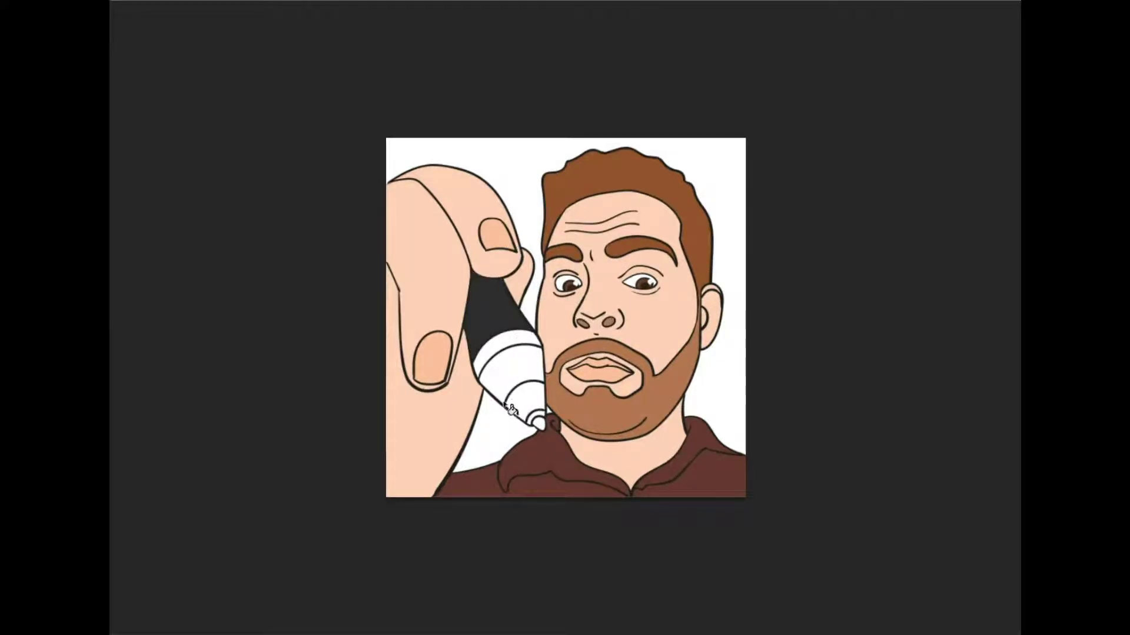
{"action": "left_click", "coordinate": [507, 356]}
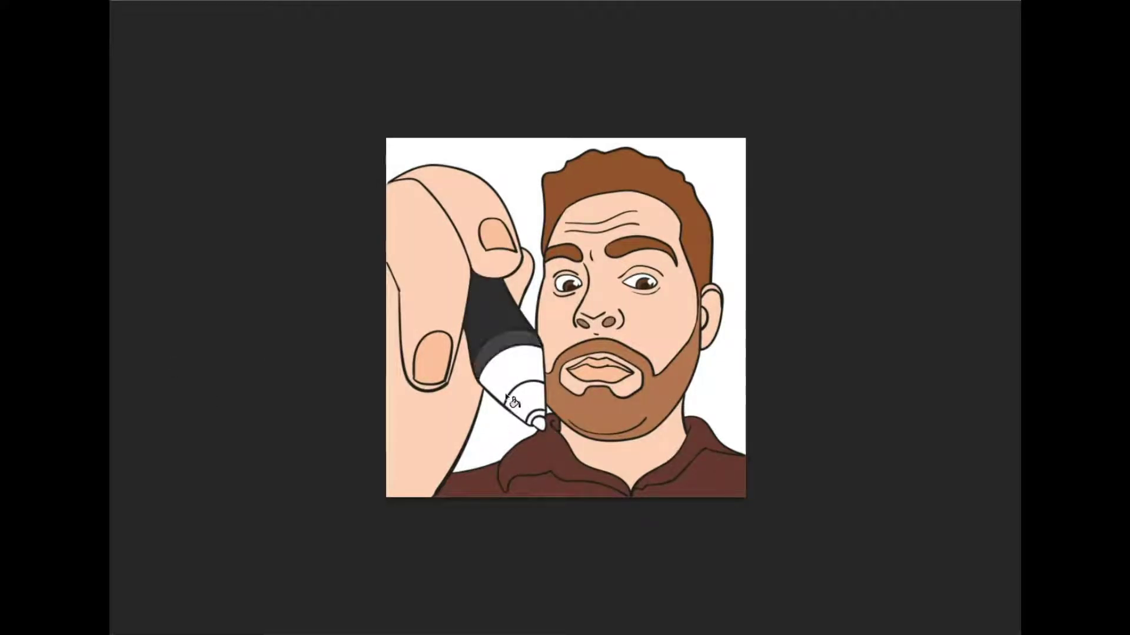
{"action": "left_click", "coordinate": [510, 388]}
{"action": "left_click", "coordinate": [527, 409]}
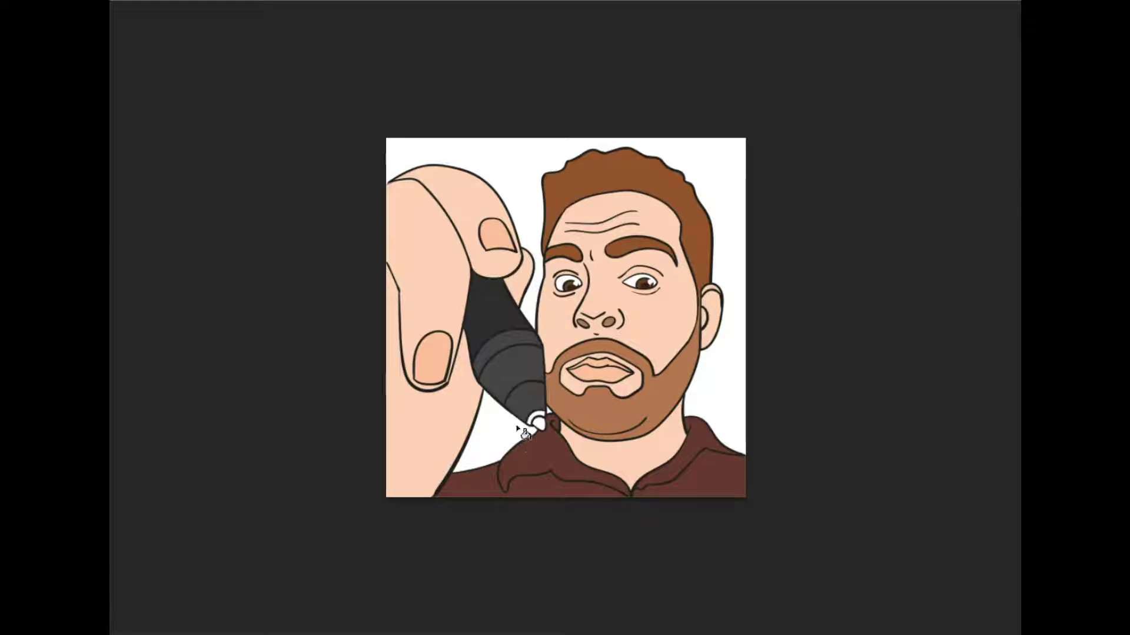
{"action": "left_click", "coordinate": [520, 327]}
{"action": "left_click", "coordinate": [489, 376]}
Fill the marker's nib with the near-black sampled from its barrel.
{"action": "left_click", "coordinate": [538, 421]}
{"action": "key", "text": "ctrl+z"}
{"action": "left_click", "coordinate": [506, 329], "text": "alt"}
{"action": "left_click", "coordinate": [537, 422]}
{"action": "left_click", "coordinate": [542, 425]}
{"action": "key", "text": "ctrl+z"}
{"action": "key", "text": "ctrl+z"}
{"action": "left_click", "coordinate": [537, 422]}
{"action": "key", "text": "ctrl+minus"}
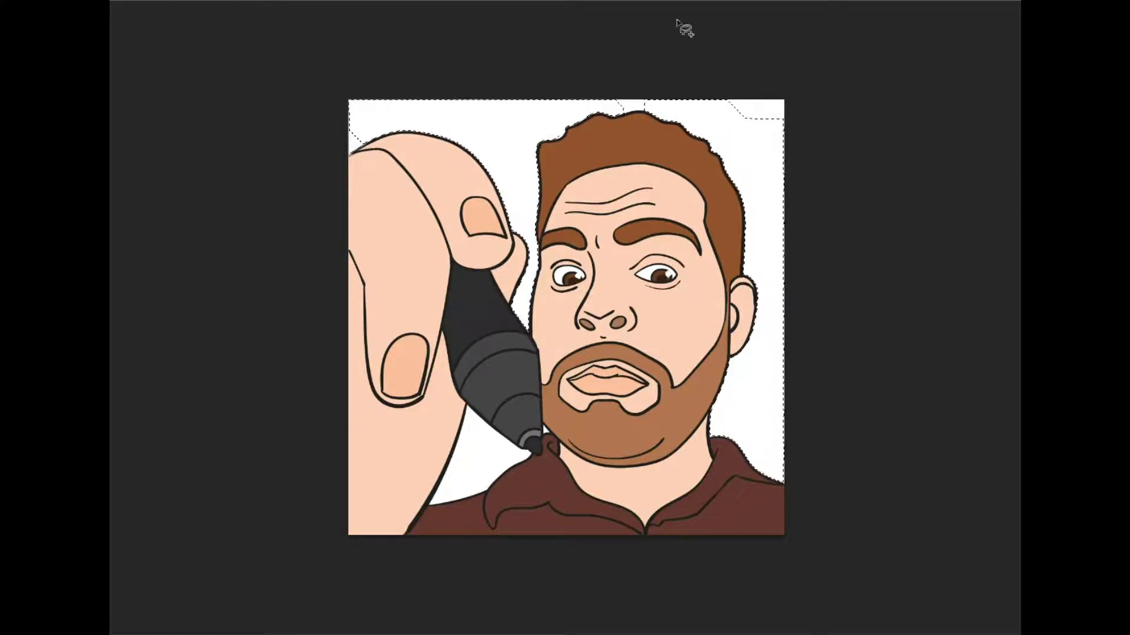
Add the missed strip along the canvas's right edge to the white background selection.
{"action": "left_click", "coordinate": [781, 152], "text": "shift"}
{"action": "left_click", "coordinate": [783, 152]}
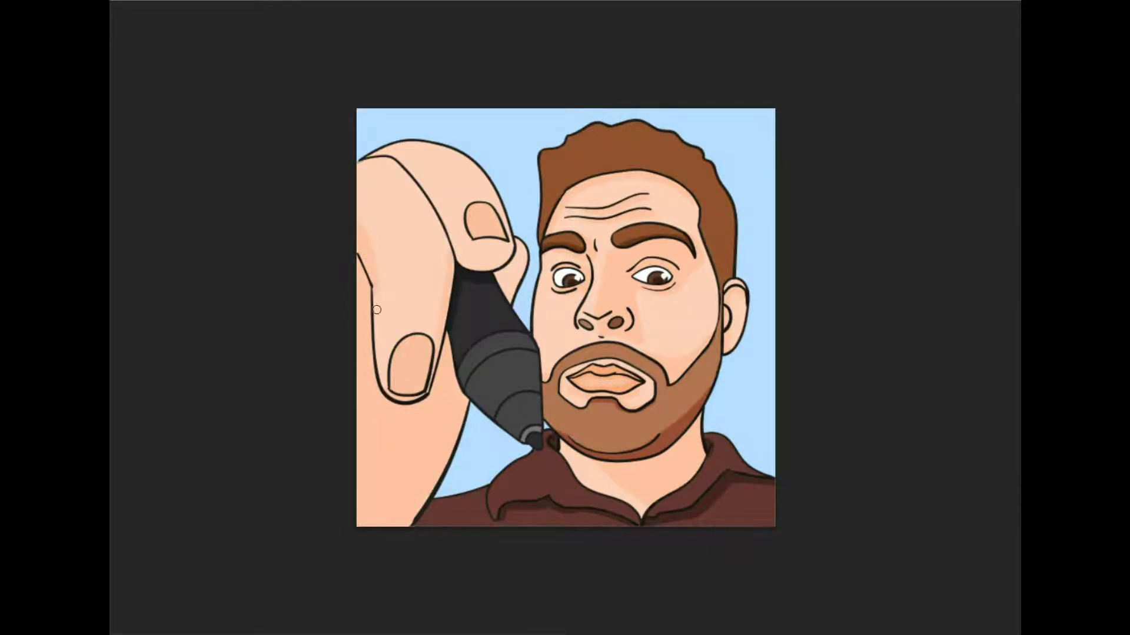
Brush shading on the hand where the rear finger meets the front finger above the marker.
{"action": "mouse_move", "coordinate": [482, 267]}
{"action": "left_mouse_down"}
{"action": "mouse_move", "coordinate": [452, 247]}
{"action": "mouse_move", "coordinate": [443, 217]}
{"action": "left_mouse_up"}
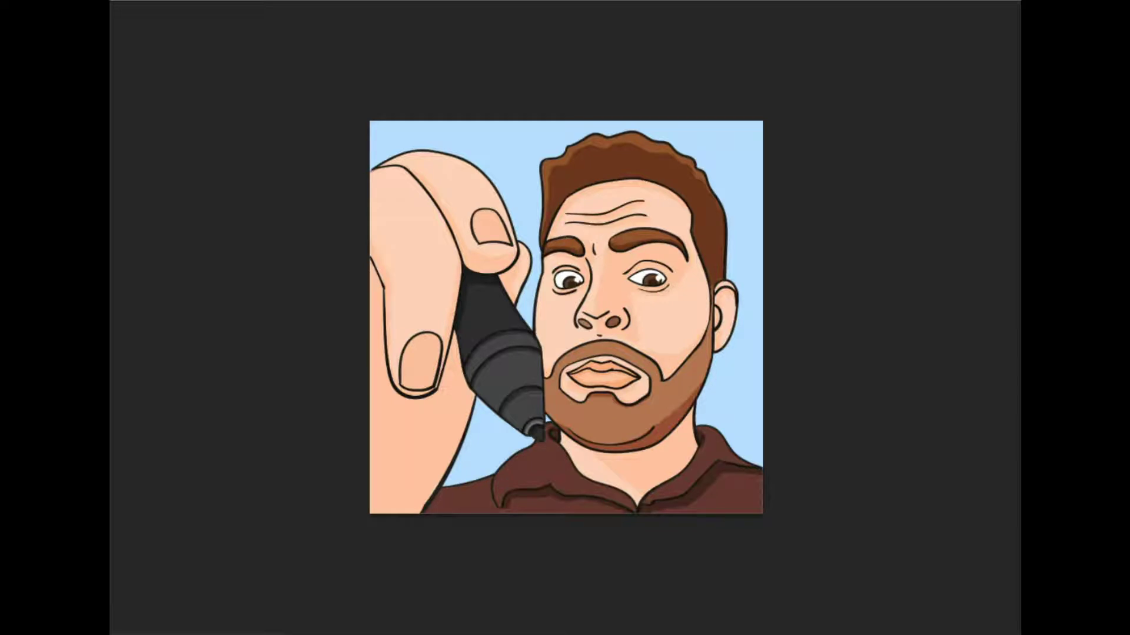
{"action": "key", "text": "ctrl+plus"}
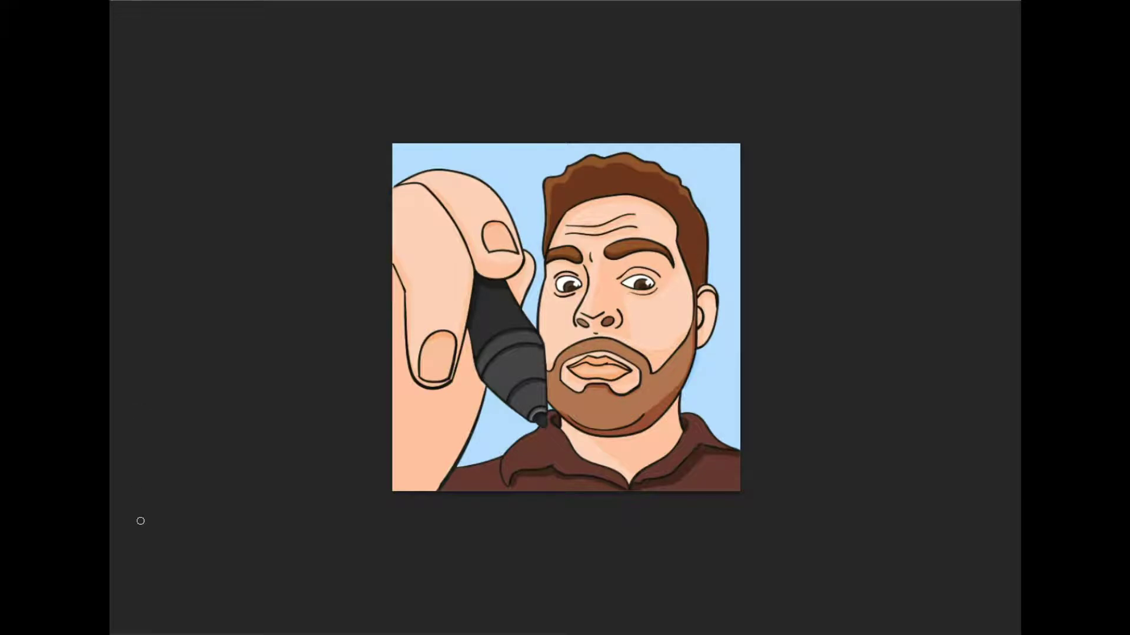
Paint orange highlights along the wavy top edge of the hair.
{"action": "scroll", "coordinate": [449, 246], "scroll_direction": "up", "scroll_amount": 2}
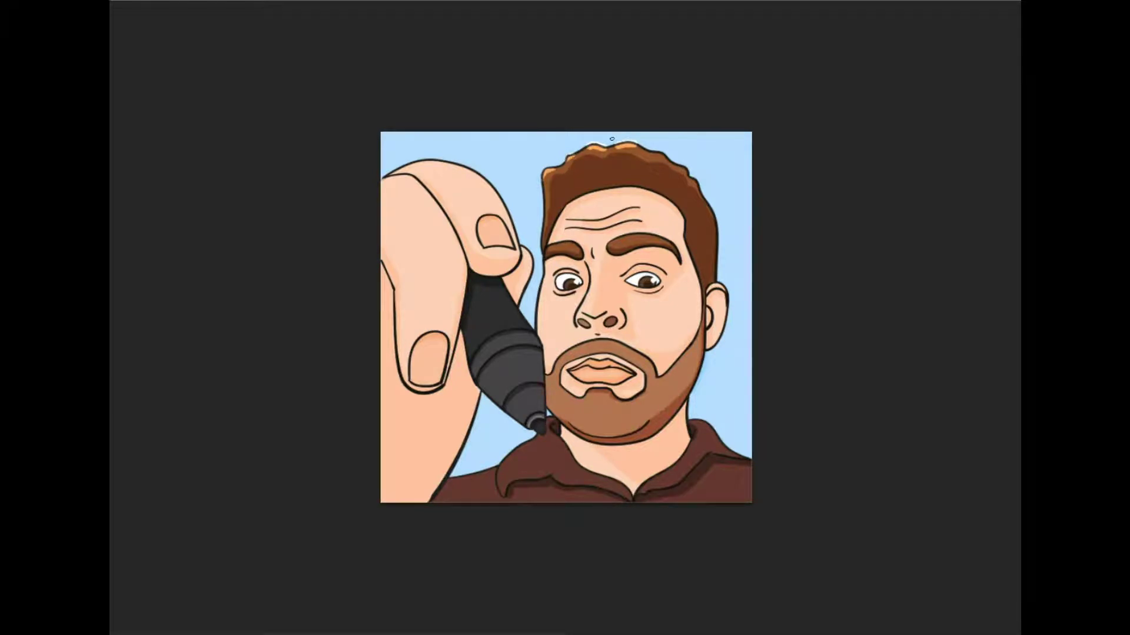
{"action": "key", "text": "ctrl+minus"}
{"action": "key", "text": "ctrl+plus"}
{"action": "left_click_drag", "start_coordinate": [588, 140], "coordinate": [605, 140]}
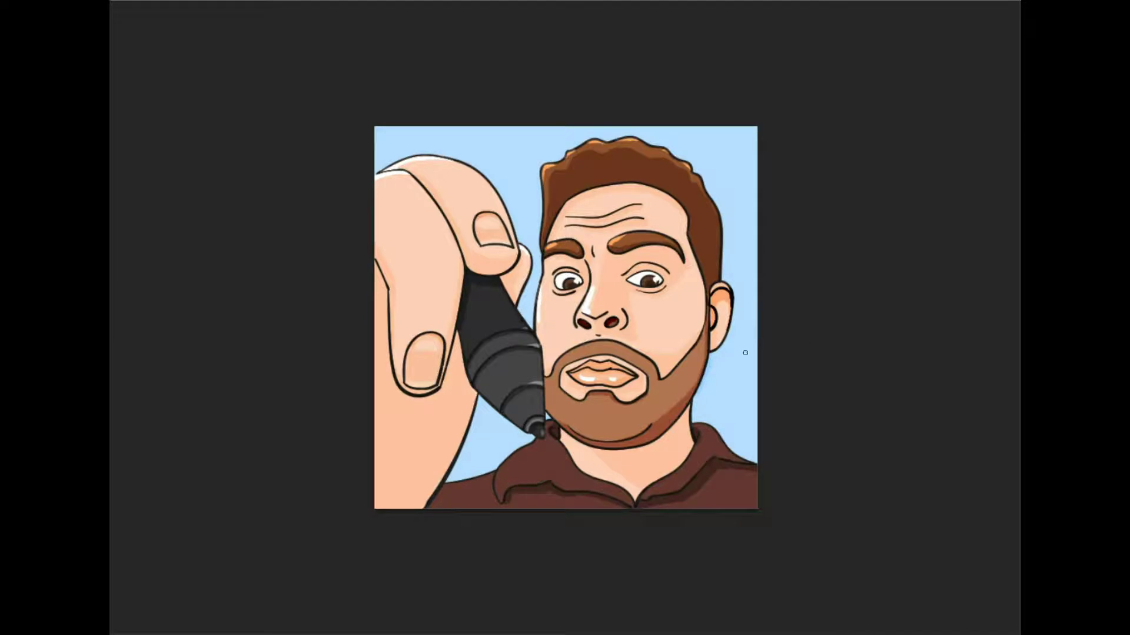
Darken the right nostril with dark red, and step back and forth through the latest strokes to compare them.
{"action": "left_click", "coordinate": [612, 321]}
{"action": "scroll", "coordinate": [902, 393], "scroll_direction": "down", "scroll_amount": 1}
{"action": "key", "text": "ctrl+alt+z"}
{"action": "key", "text": "ctrl+alt+z"}
{"action": "key", "text": "ctrl+alt+z"}
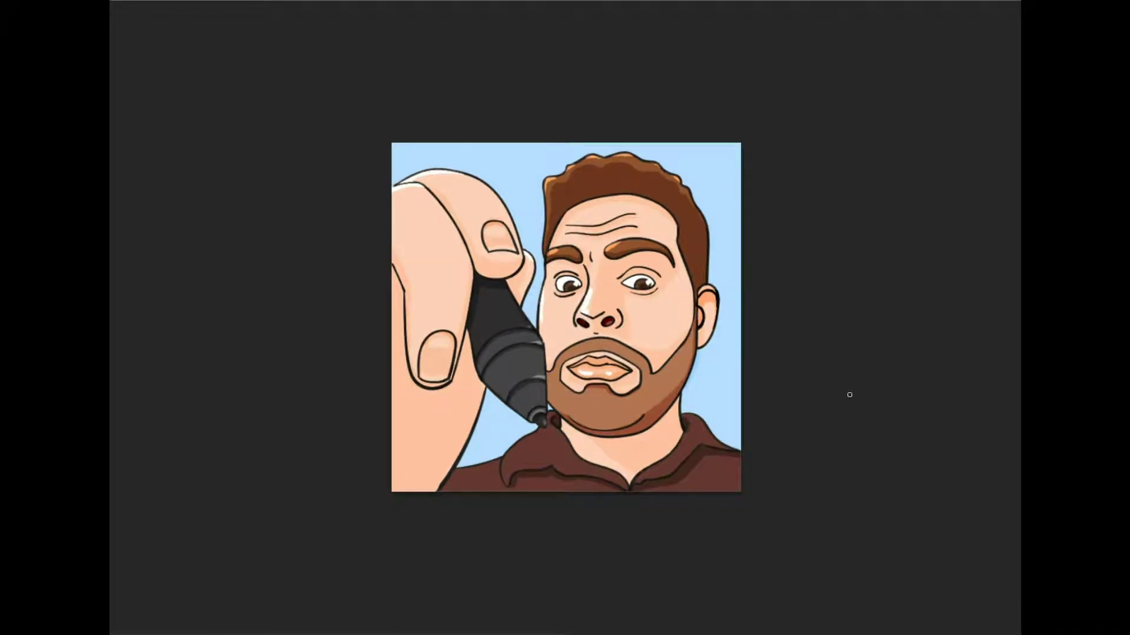
{"action": "left_click", "coordinate": [110, 1]}
{"action": "key", "text": "ctrl+shift+z"}
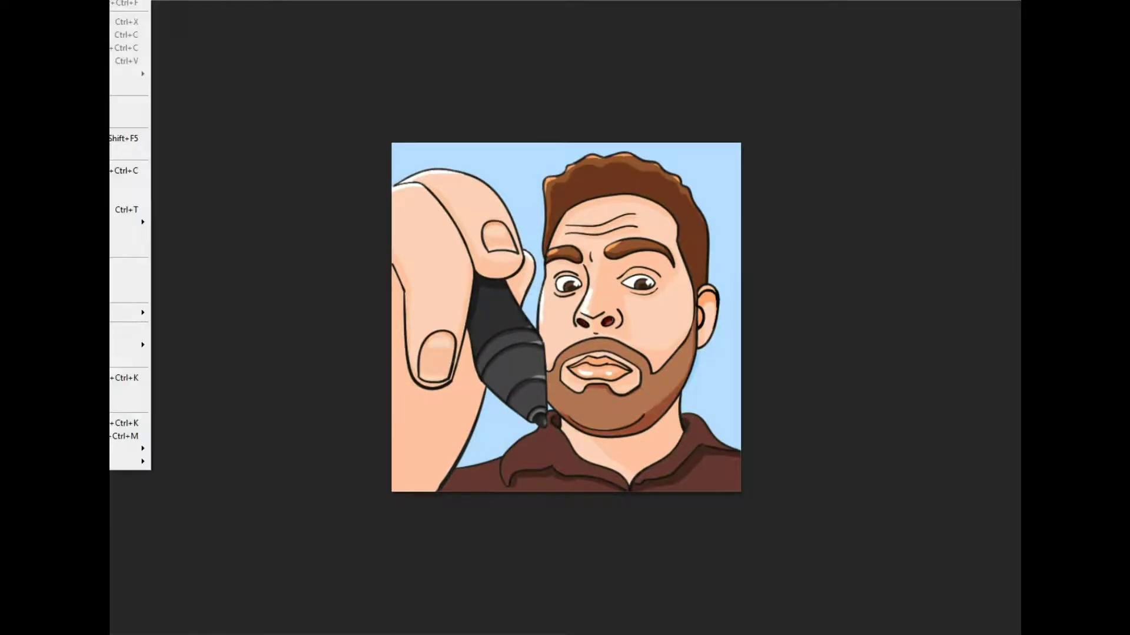
{"action": "key", "text": "ctrl+shift+z"}
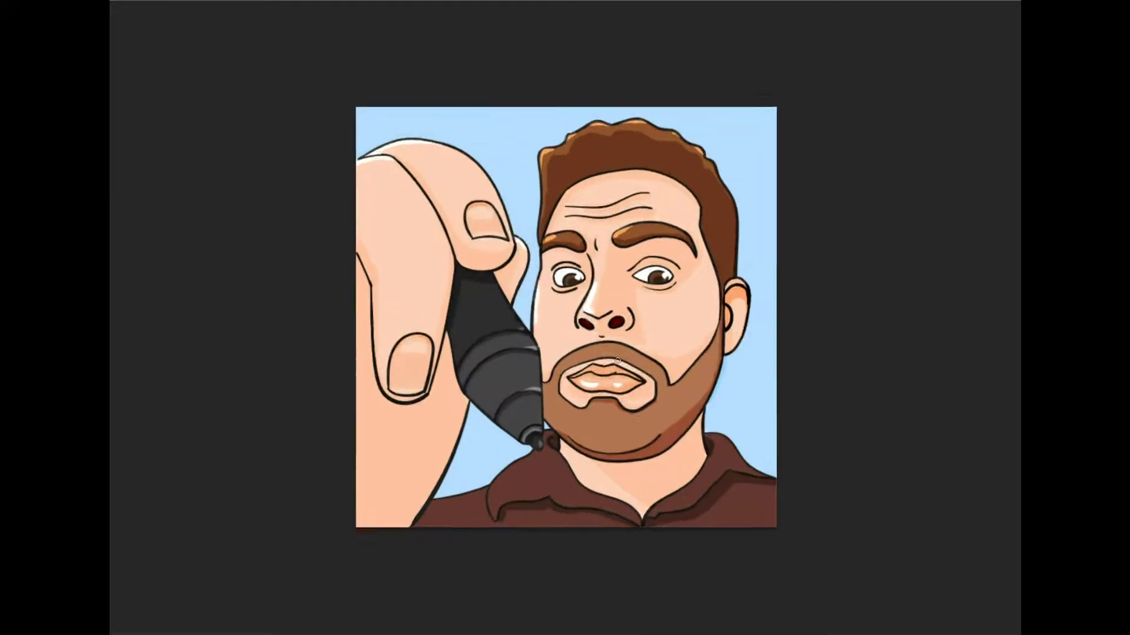
Try a pale yellow highlight on the bearded chin and undo it together with the recent forehead wrinkle highlights.
{"action": "key", "text": "ctrl+plus"}
{"action": "key", "text": "ctrl+minus"}
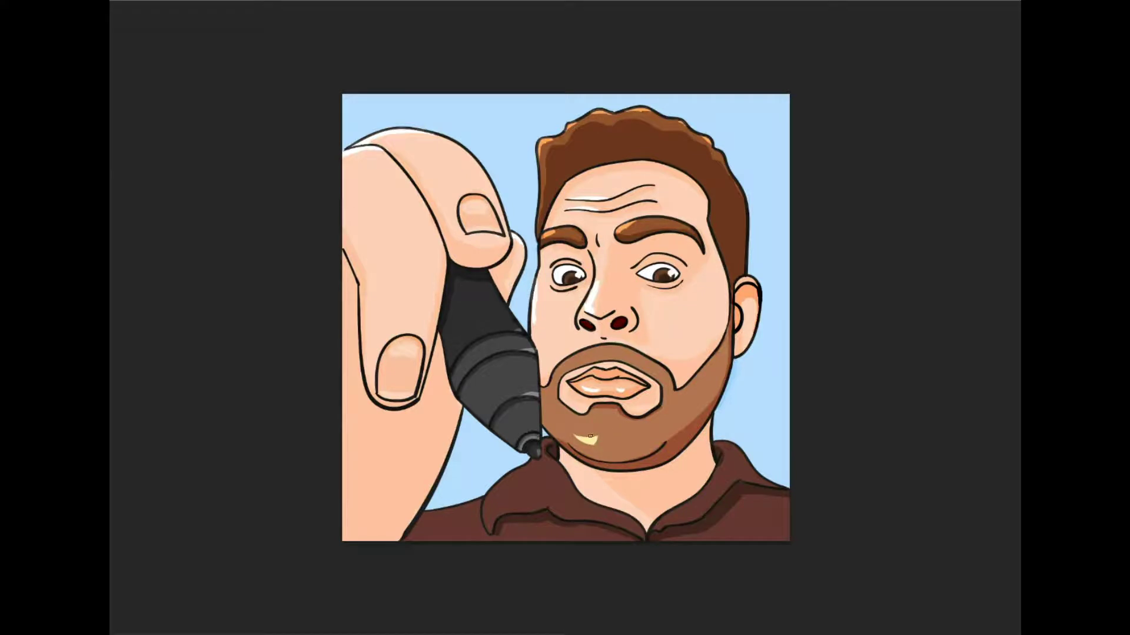
{"action": "scroll", "coordinate": [870, 465], "scroll_direction": "down", "scroll_amount": 2}
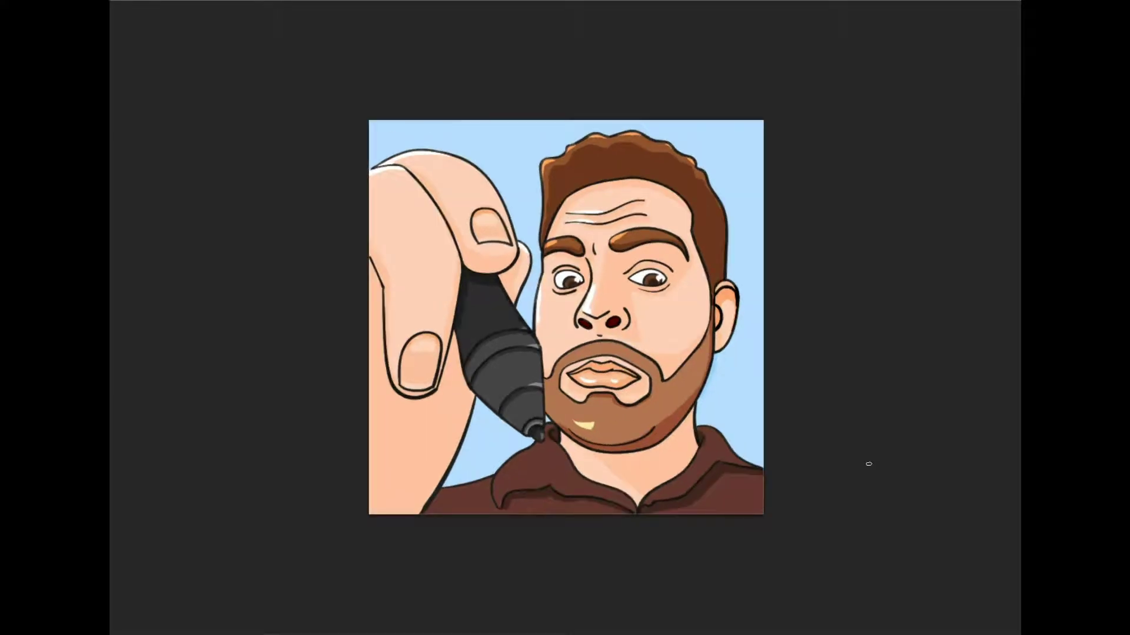
{"action": "key", "text": "ctrl+z"}
{"action": "key", "text": "ctrl+z"}
{"action": "key", "text": "ctrl+z"}
{"action": "key", "text": "ctrl+z"}
{"action": "key", "text": "ctrl+z"}
{"action": "key", "text": "ctrl+z"}
Paint short white highlights along the forehead wrinkles above the eyebrow nearest the marker.
{"action": "left_click_drag", "start_coordinate": [568, 221], "coordinate": [578, 221]}
{"action": "left_click_drag", "start_coordinate": [567, 212], "coordinate": [578, 211]}
{"action": "key", "text": "ctrl+z"}
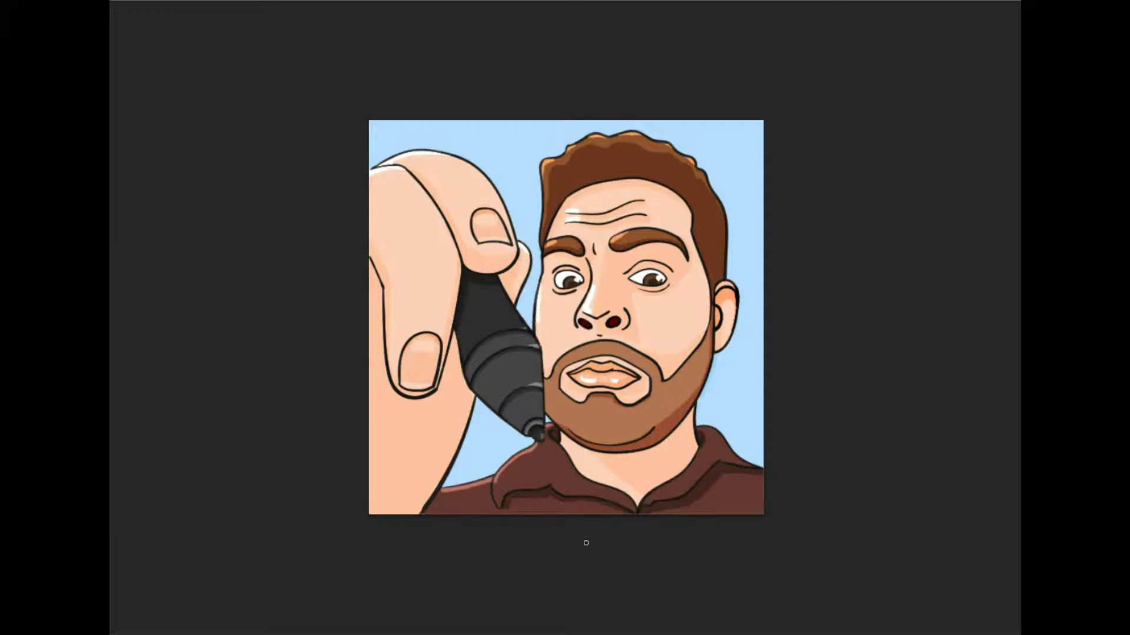
{"action": "key", "text": "ctrl+z"}
Paint reddish highlights along the upper edges of the maroon shirt's collar and shoulder.
{"action": "left_click_drag", "start_coordinate": [696, 427], "coordinate": [716, 430]}
{"action": "key", "text": "ctrl+plus"}
{"action": "key", "text": "ctrl+z"}
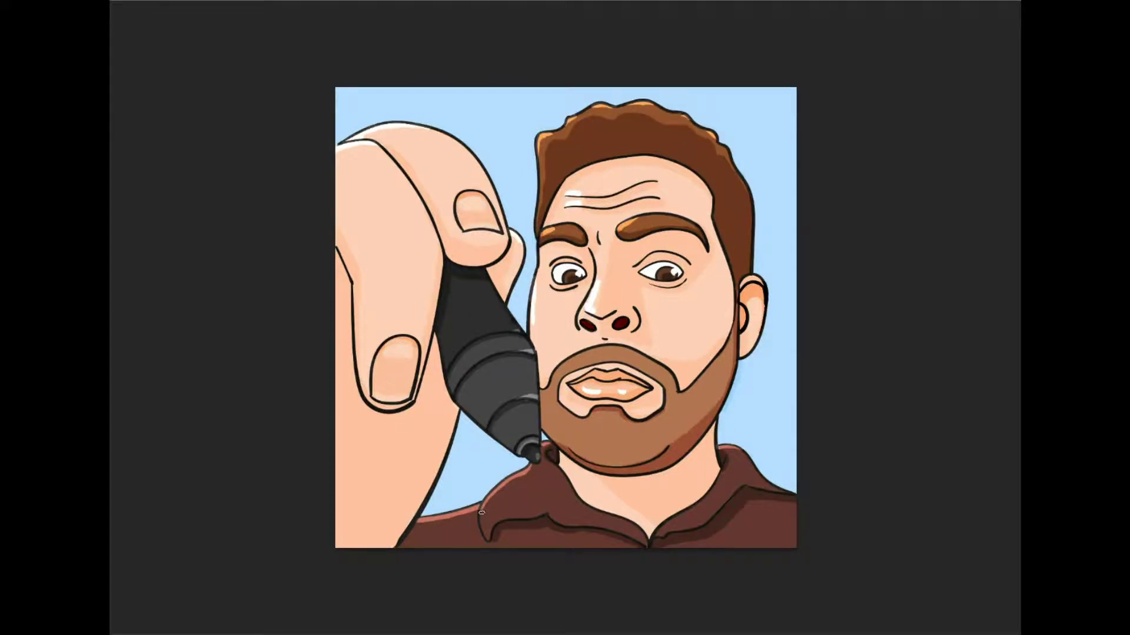
{"action": "scroll", "coordinate": [535, 473], "scroll_direction": "down", "scroll_amount": 2}
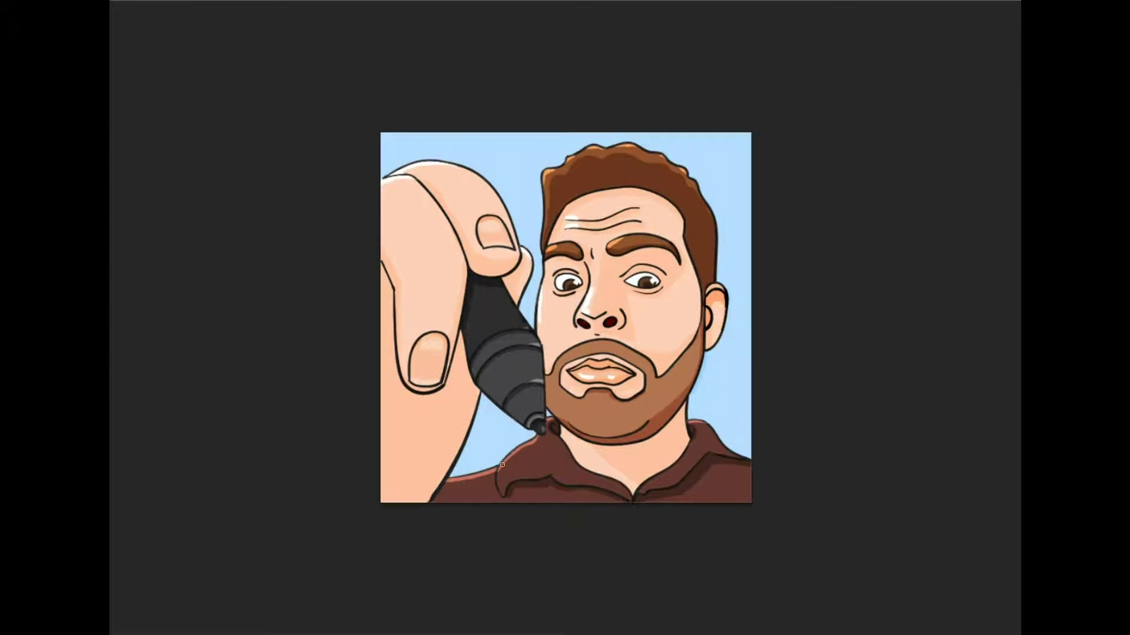
{"action": "key", "text": "ctrl+plus"}
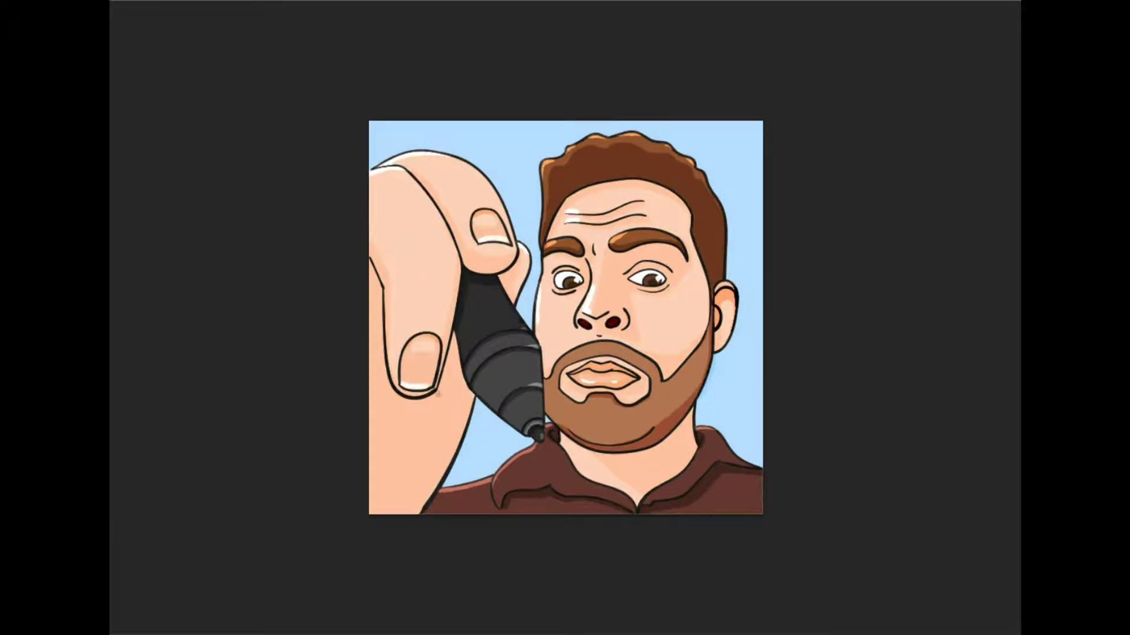
Try white highlights along the tips of the fingernails and undo them.
{"action": "left_click_drag", "start_coordinate": [425, 388], "coordinate": [435, 385]}
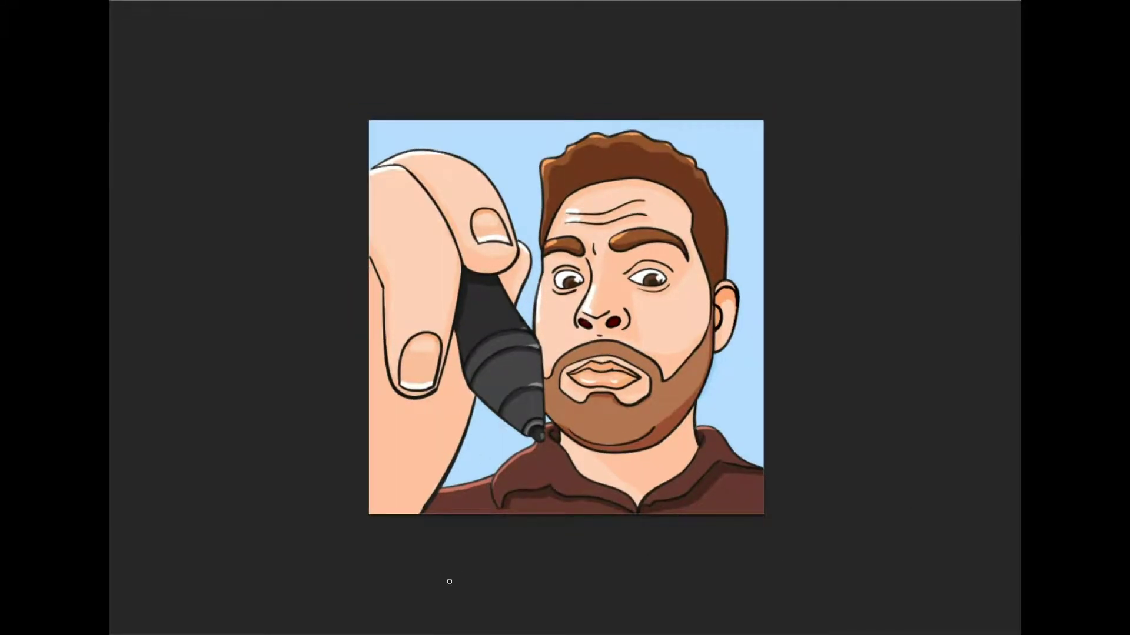
{"action": "key", "text": "ctrl+z"}
{"action": "key", "text": "ctrl+z"}
{"action": "key", "text": "ctrl+z"}
Paint orange shading on the hand beside the outer contour line of the finger at the canvas edge.
{"action": "left_click_drag", "start_coordinate": [371, 266], "coordinate": [384, 367]}
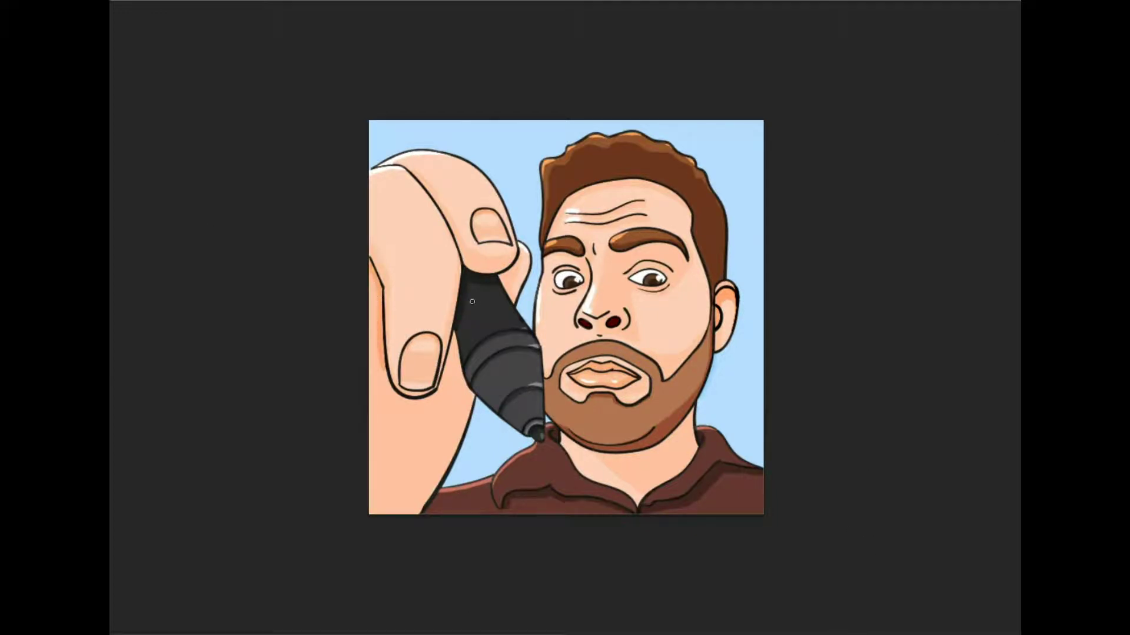
{"action": "left_click_drag", "start_coordinate": [371, 276], "coordinate": [377, 325]}
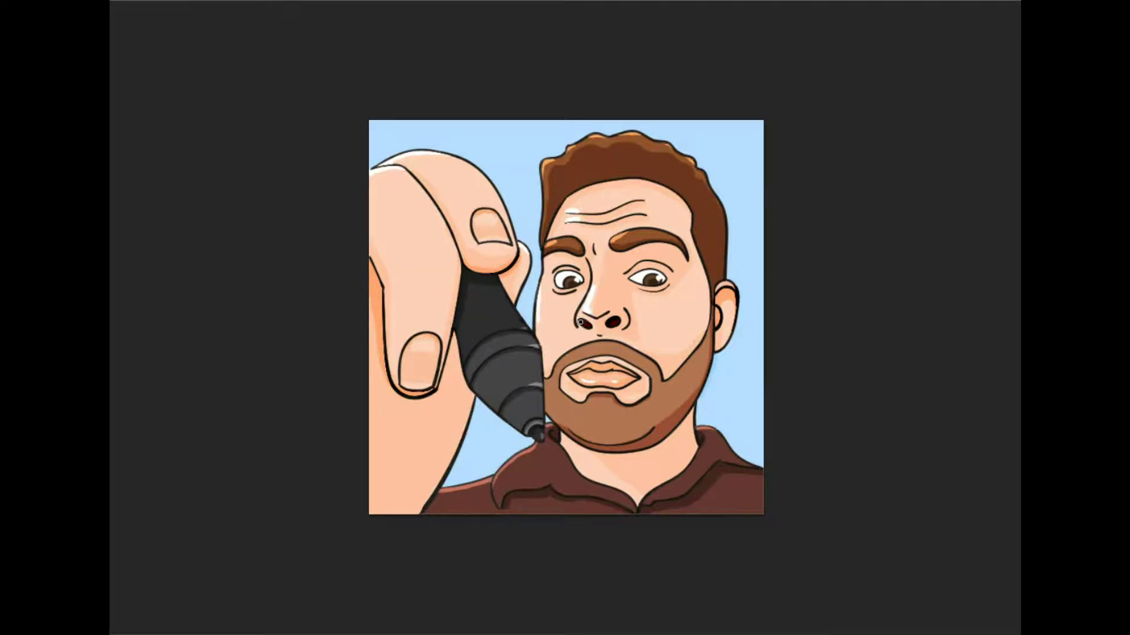
{"action": "scroll", "coordinate": [582, 341], "scroll_direction": "up", "scroll_amount": 3}
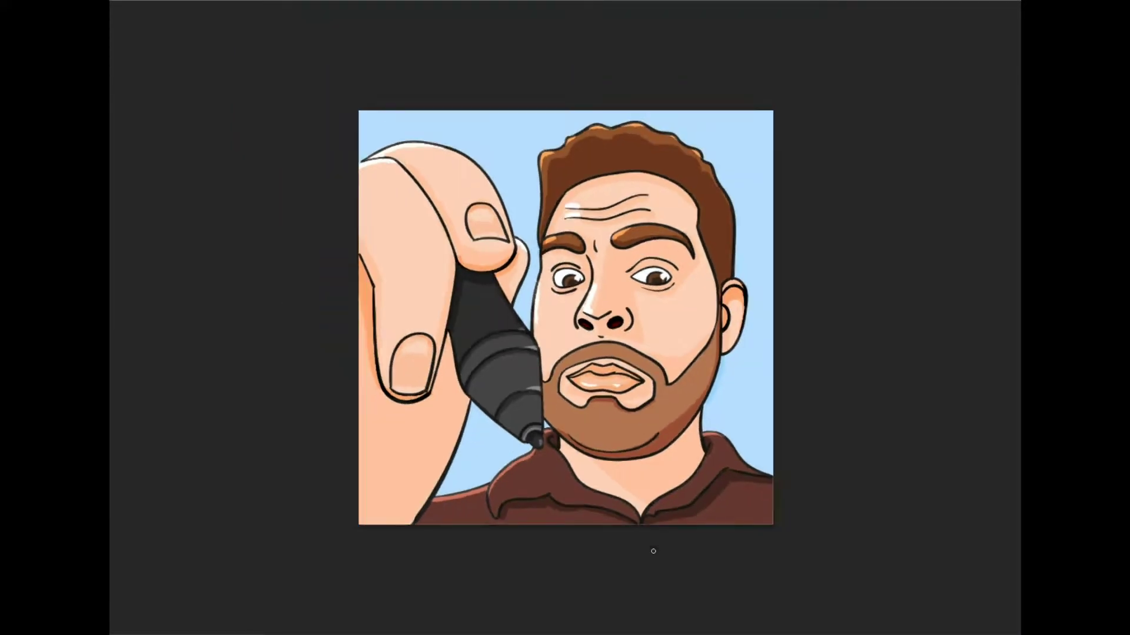
{"action": "scroll", "coordinate": [653, 552], "scroll_direction": "up", "scroll_amount": 2}
{"action": "scroll", "coordinate": [464, 527], "scroll_direction": "down", "scroll_amount": 1}
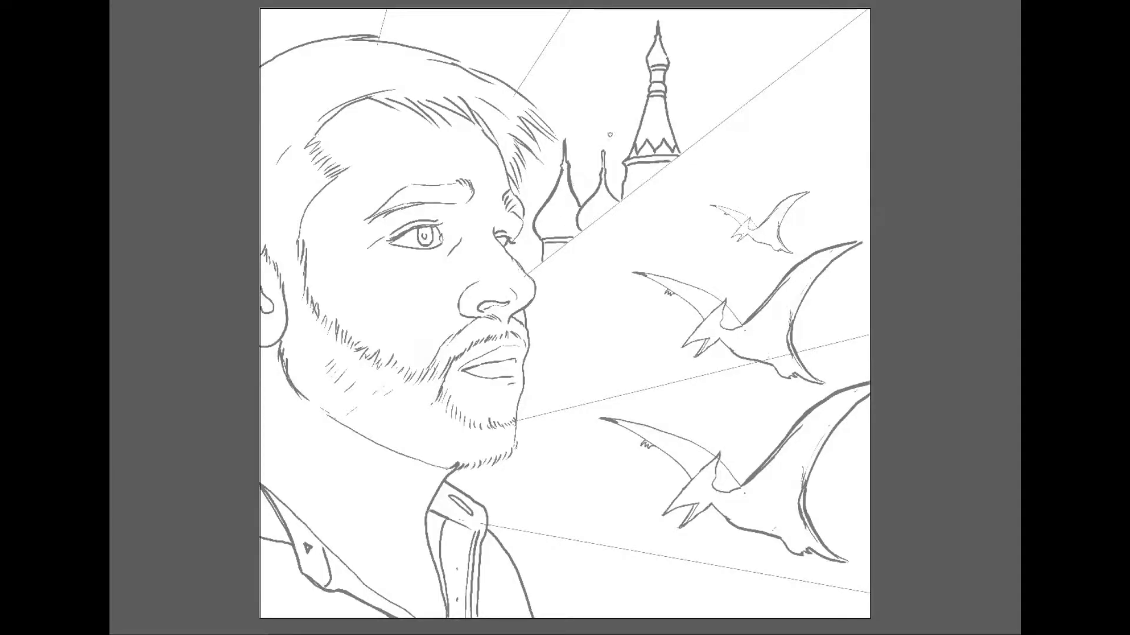
Ink the outlines of the two small onion domes beside the man's face, hiding and reshowing the sketch to check the strokes.
{"action": "mouse_move", "coordinate": [542, 259]}
{"action": "left_mouse_down"}
{"action": "mouse_move", "coordinate": [532, 213]}
{"action": "mouse_move", "coordinate": [565, 143]}
{"action": "left_mouse_up"}
{"action": "left_click_drag", "start_coordinate": [580, 207], "coordinate": [565, 143]}
{"action": "left_click_drag", "start_coordinate": [577, 230], "coordinate": [602, 149]}
{"action": "key", "text": "ctrl+z"}
{"action": "key", "text": "ctrl+z"}
{"action": "key", "text": "ctrl+z"}
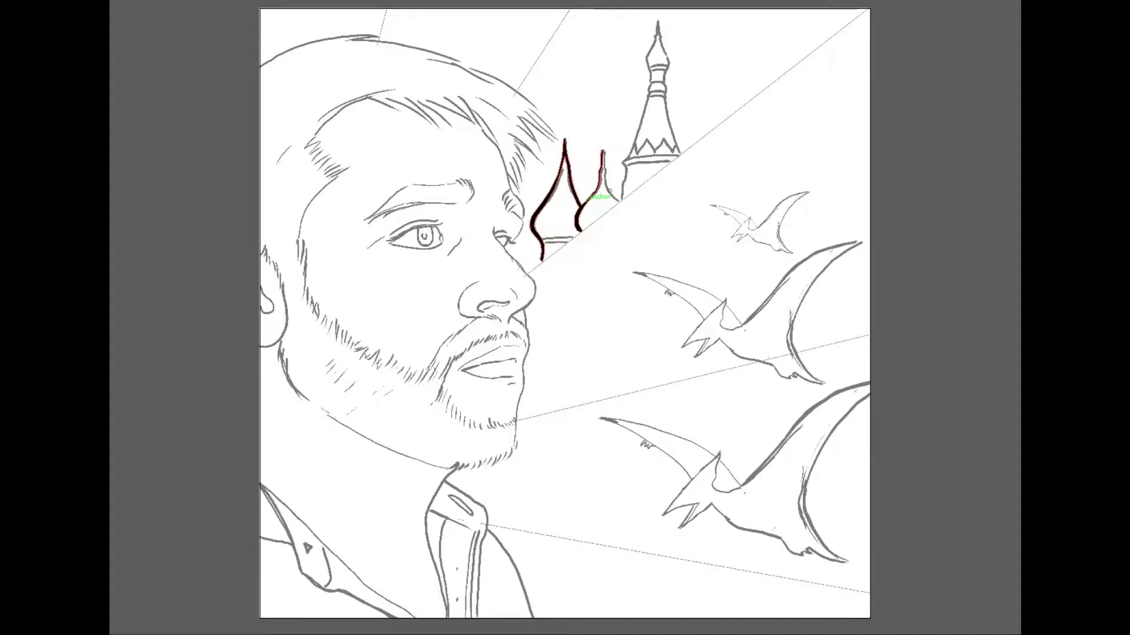
{"action": "left_click_drag", "start_coordinate": [619, 203], "coordinate": [603, 152]}
{"action": "key", "text": "ctrl+shift+w"}
{"action": "key", "text": "ctrl+shift+a"}
{"action": "key", "text": "ctrl+shift+w"}
{"action": "key", "text": "ctrl+shift+w"}
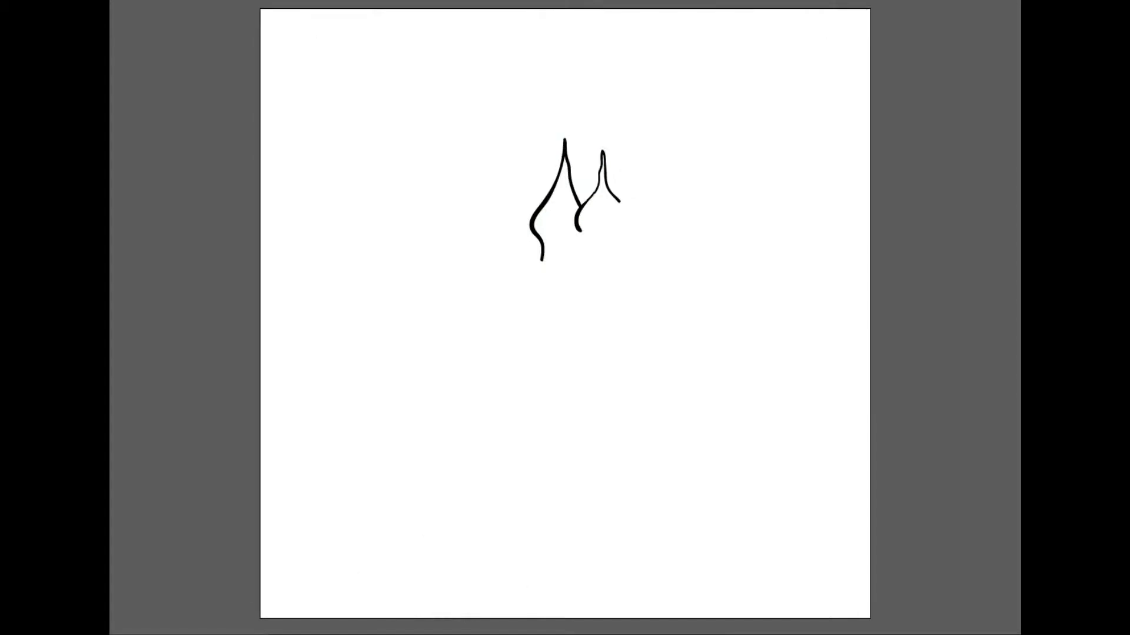
{"action": "key", "text": "ctrl+shift+w"}
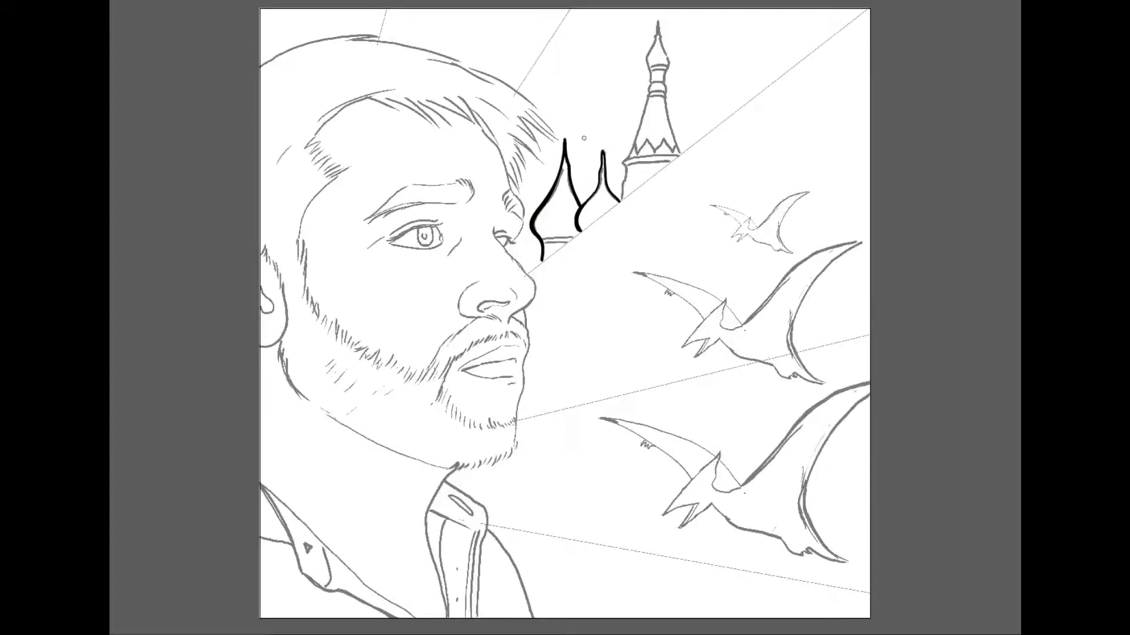
Ink both sides of the tall spire from its base up to the pointed tip.
{"action": "left_click_drag", "start_coordinate": [623, 184], "coordinate": [658, 22]}
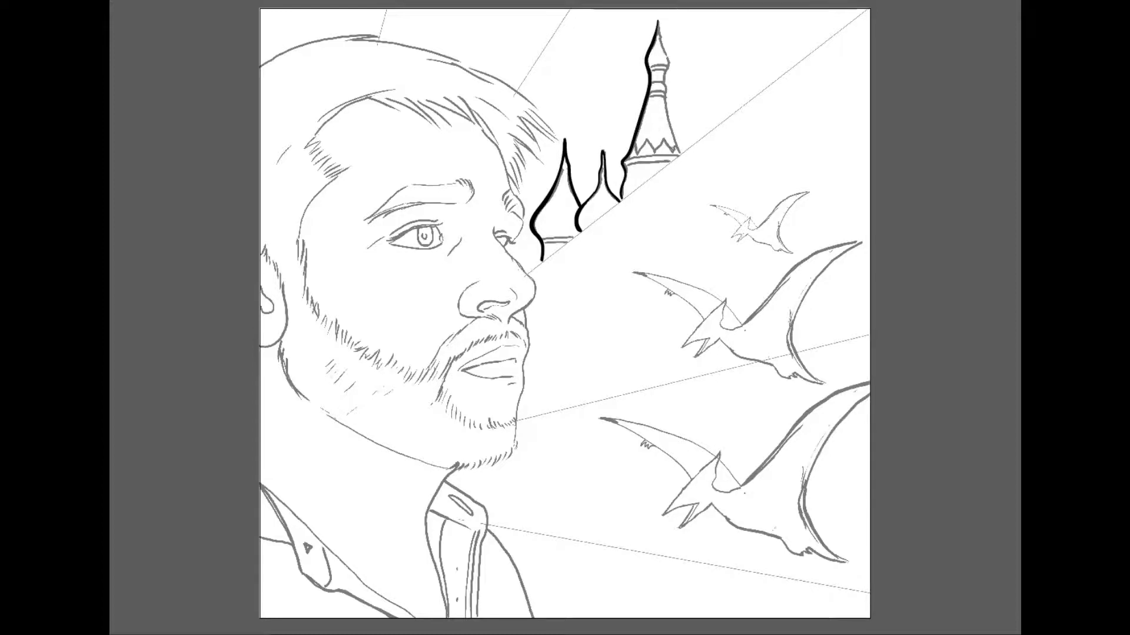
{"action": "left_click_drag", "start_coordinate": [678, 152], "coordinate": [658, 22]}
{"action": "key", "text": "ctrl+z"}
{"action": "left_click_drag", "start_coordinate": [678, 148], "coordinate": [658, 22]}
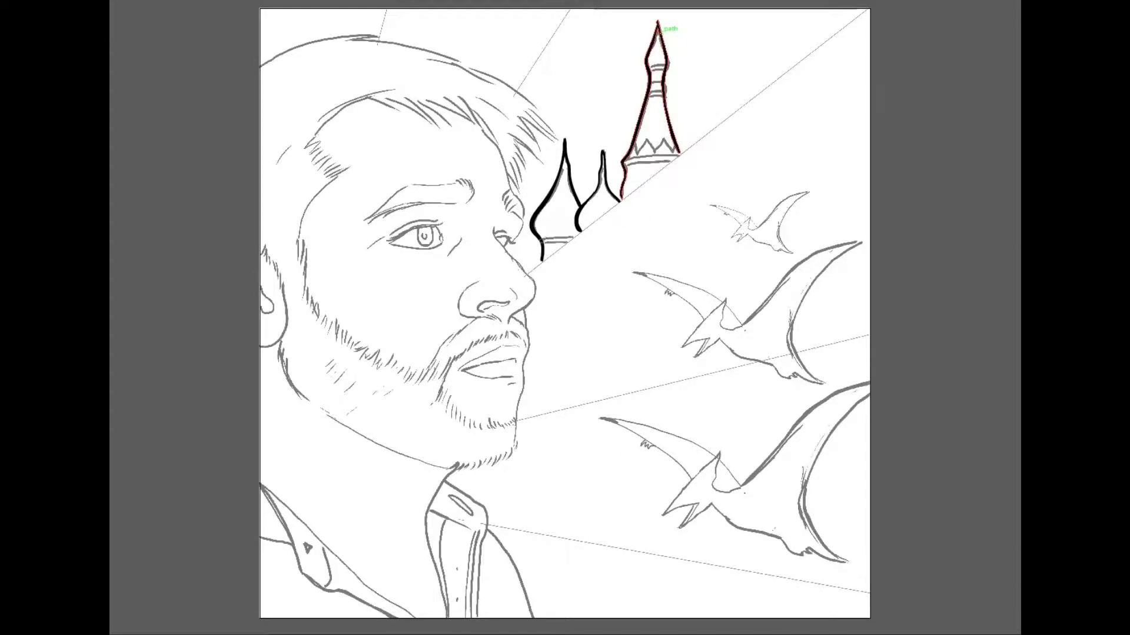
Try inking the horizontal line at the base of the dome nearest the face and undo it.
{"action": "left_click_drag", "start_coordinate": [540, 242], "coordinate": [575, 237]}
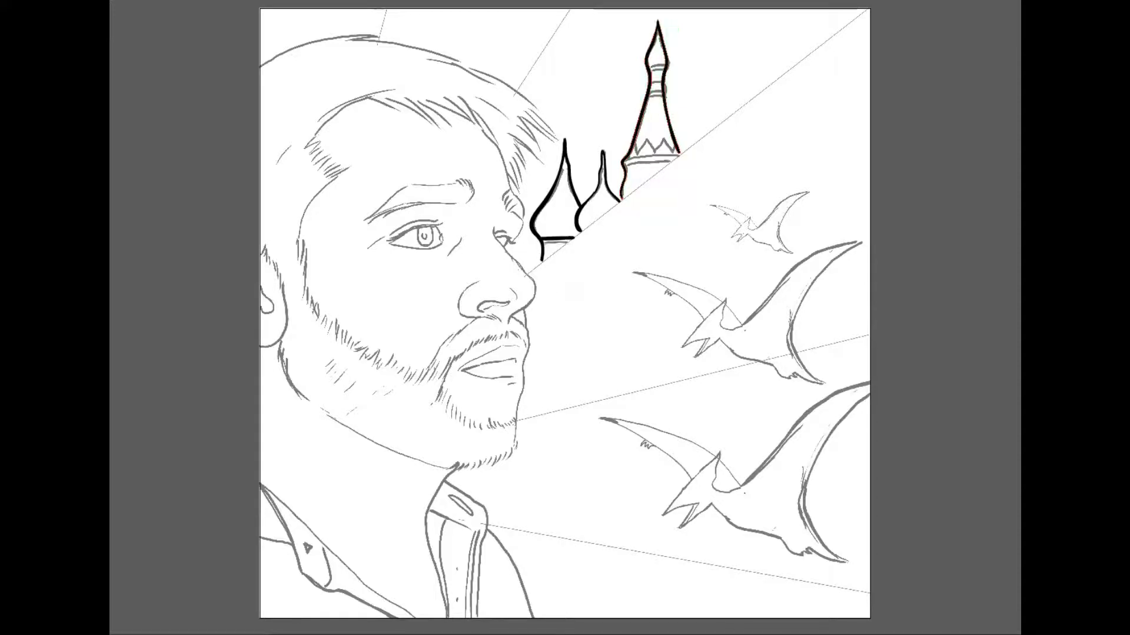
{"action": "key", "text": "ctrl+z"}
{"action": "key", "text": "ctrl+z"}
Ink the straight background rays beside the nose bridge, from the spire's base to the canvas corner, and above the hair.
{"action": "left_click_drag", "start_coordinate": [527, 272], "coordinate": [542, 259]}
{"action": "left_click_drag", "start_coordinate": [680, 153], "coordinate": [865, 11]}
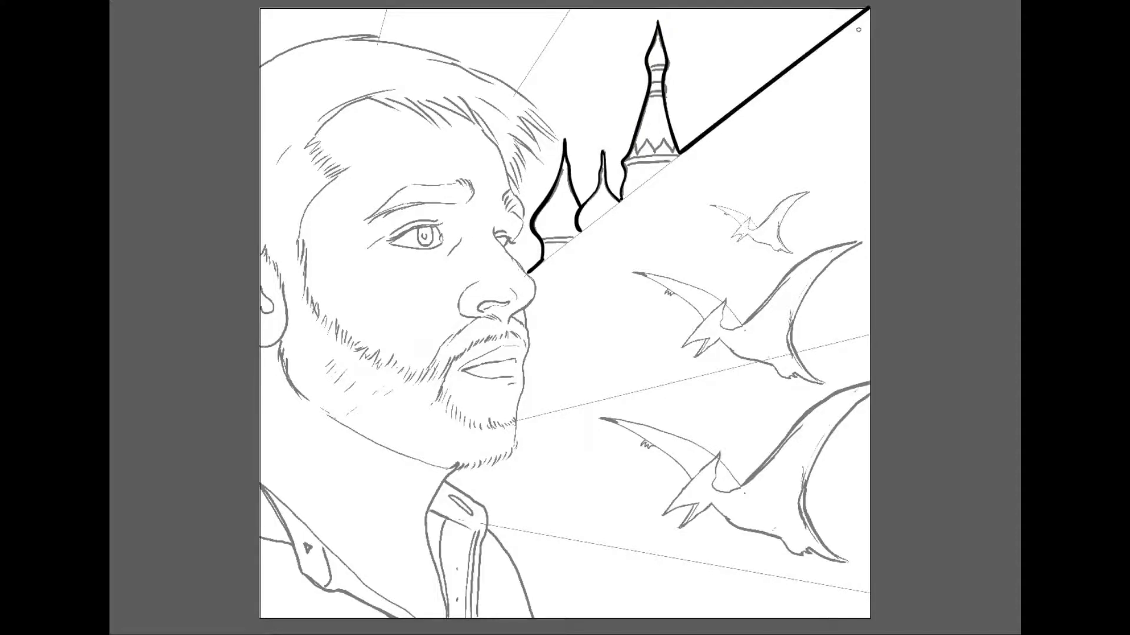
{"action": "left_click_drag", "start_coordinate": [515, 92], "coordinate": [578, 2]}
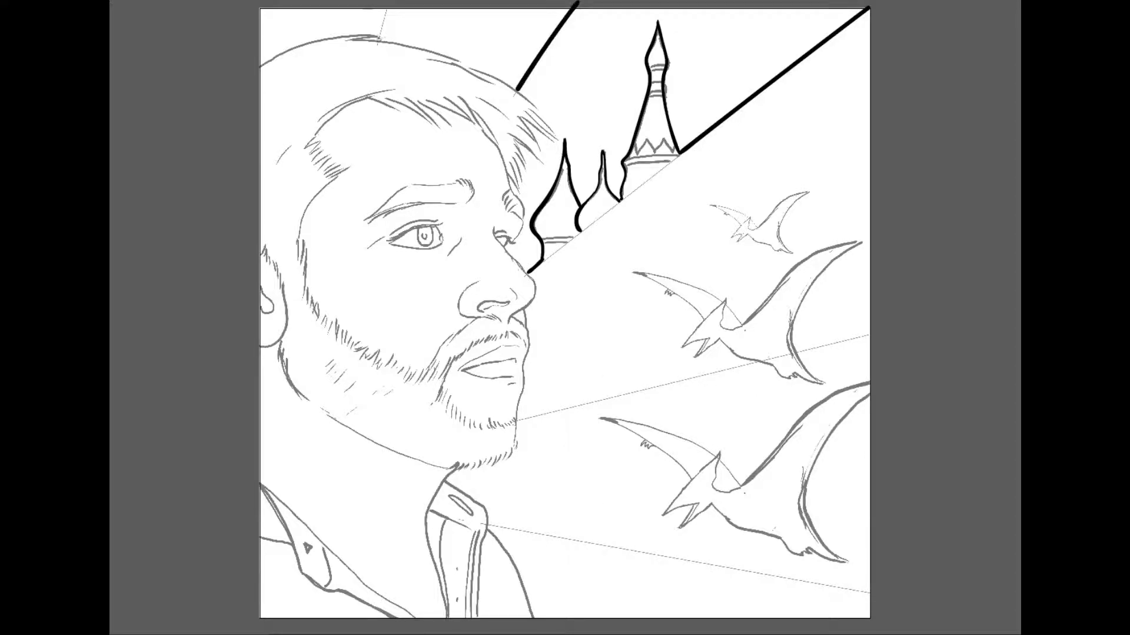
{"action": "left_click_drag", "start_coordinate": [378, 40], "coordinate": [388, 6]}
Ink the jaw edge below the ear and the ragged cheek beard line continuing up into the temple hairline.
{"action": "mouse_move", "coordinate": [277, 343]}
{"action": "left_mouse_down"}
{"action": "mouse_move", "coordinate": [284, 374]}
{"action": "mouse_move", "coordinate": [316, 408]}
{"action": "left_mouse_up"}
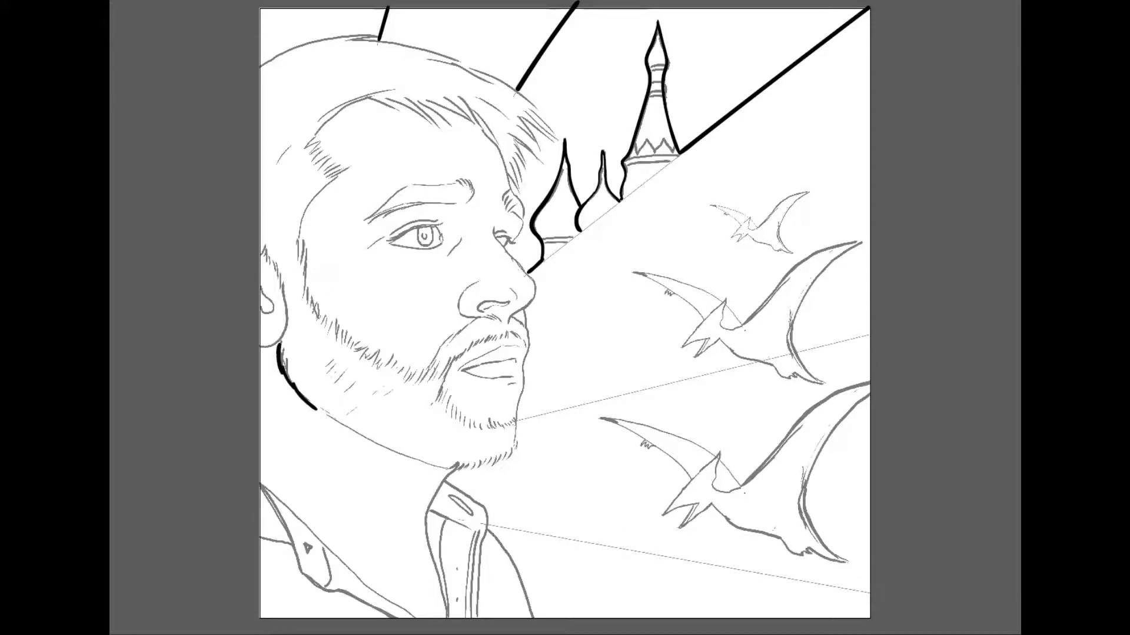
{"action": "left_click_drag", "start_coordinate": [318, 318], "coordinate": [301, 210]}
{"action": "left_click_drag", "start_coordinate": [318, 312], "coordinate": [383, 367]}
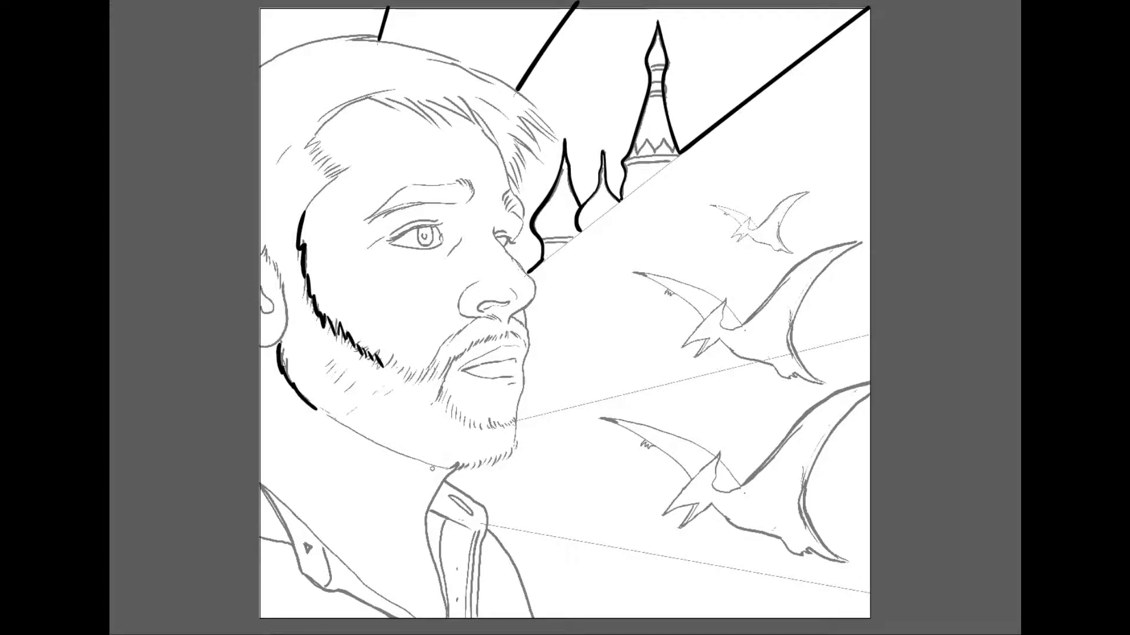
{"action": "mouse_move", "coordinate": [303, 217]}
{"action": "left_mouse_down"}
{"action": "mouse_move", "coordinate": [350, 169]}
{"action": "mouse_move", "coordinate": [309, 150]}
{"action": "mouse_move", "coordinate": [386, 92]}
{"action": "left_mouse_up"}
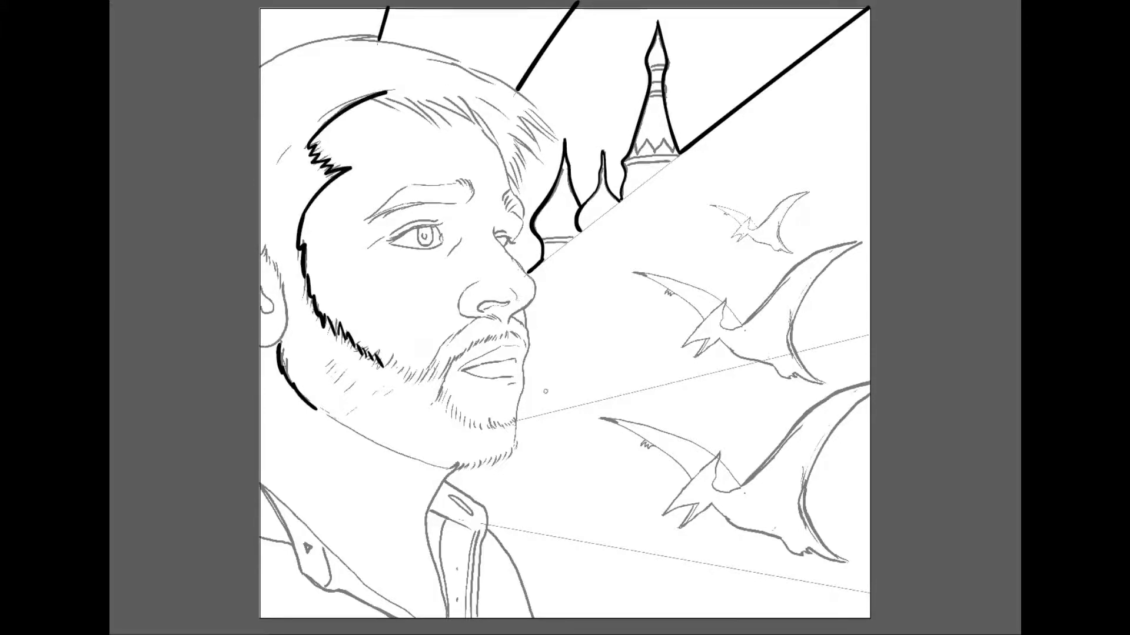
Ink the outer contour of the hair and the jagged forehead hairline down to the far eye.
{"action": "mouse_move", "coordinate": [259, 65]}
{"action": "left_mouse_down"}
{"action": "mouse_move", "coordinate": [293, 47]}
{"action": "mouse_move", "coordinate": [379, 37]}
{"action": "left_mouse_up"}
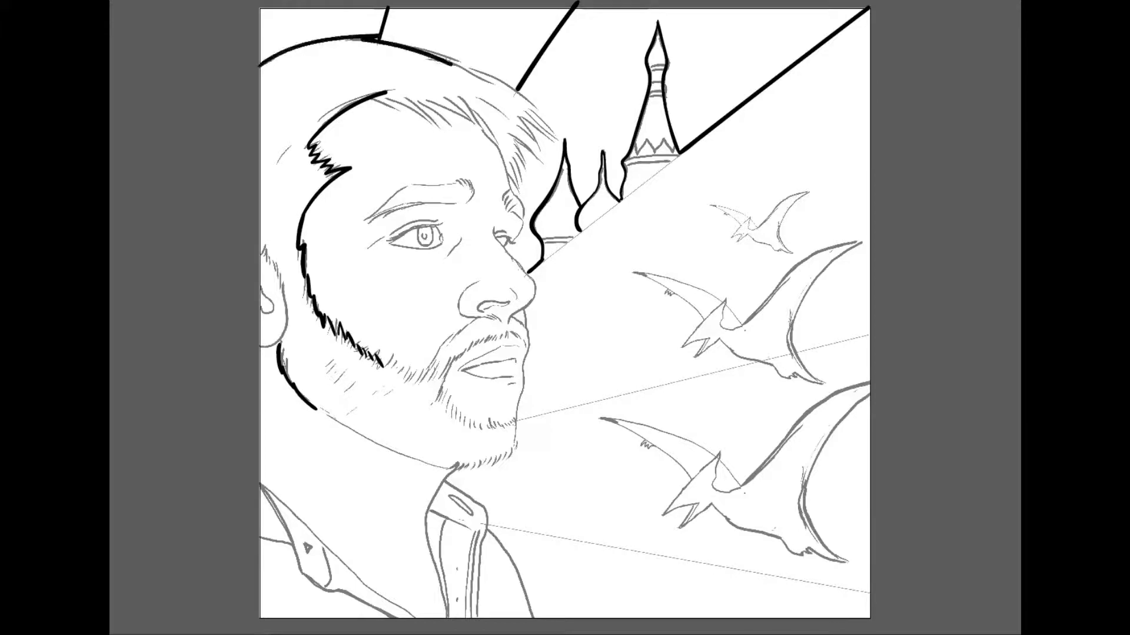
{"action": "key", "text": "ctrl+z"}
{"action": "mouse_move", "coordinate": [261, 65]}
{"action": "left_mouse_down"}
{"action": "mouse_move", "coordinate": [307, 42]}
{"action": "mouse_move", "coordinate": [382, 38]}
{"action": "mouse_move", "coordinate": [455, 60]}
{"action": "mouse_move", "coordinate": [542, 112]}
{"action": "left_mouse_up"}
{"action": "mouse_move", "coordinate": [371, 96]}
{"action": "left_mouse_down"}
{"action": "mouse_move", "coordinate": [434, 124]}
{"action": "mouse_move", "coordinate": [472, 123]}
{"action": "mouse_move", "coordinate": [495, 144]}
{"action": "mouse_move", "coordinate": [522, 213]}
{"action": "mouse_move", "coordinate": [503, 248]}
{"action": "left_mouse_up"}
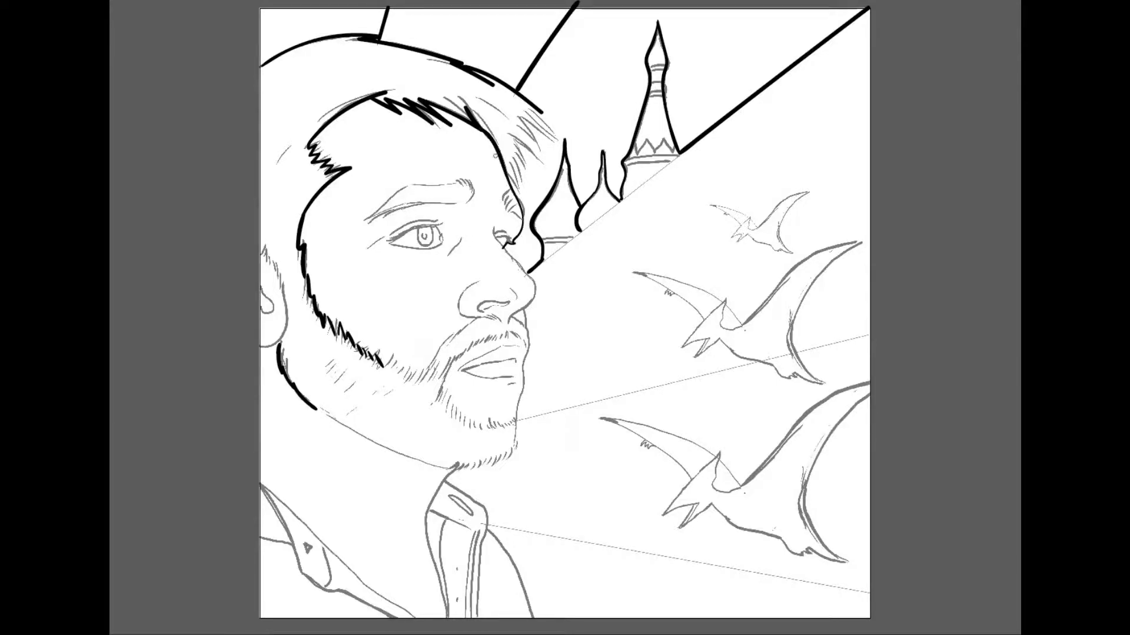
Ink the zigzag hair tufts above the far temple, redrawing the strokes where the hair meets the outer contour.
{"action": "mouse_move", "coordinate": [505, 172]}
{"action": "left_mouse_down"}
{"action": "mouse_move", "coordinate": [520, 196]}
{"action": "mouse_move", "coordinate": [528, 175]}
{"action": "left_mouse_up"}
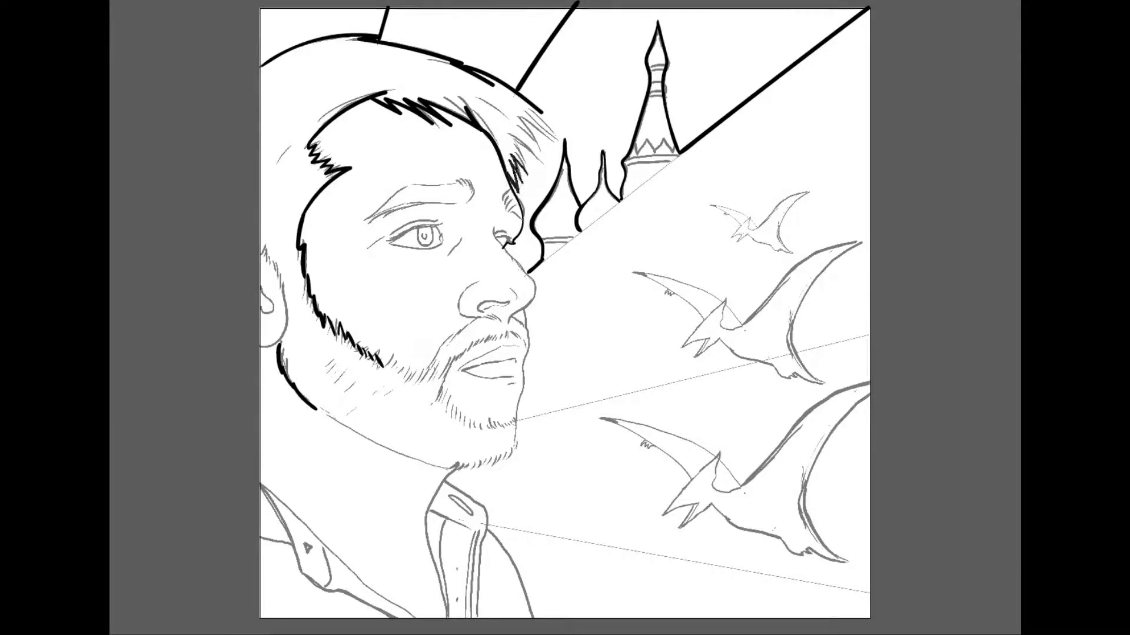
{"action": "mouse_move", "coordinate": [507, 135]}
{"action": "left_mouse_down"}
{"action": "mouse_move", "coordinate": [526, 167]}
{"action": "mouse_move", "coordinate": [520, 136]}
{"action": "mouse_move", "coordinate": [542, 154]}
{"action": "mouse_move", "coordinate": [556, 142]}
{"action": "left_mouse_up"}
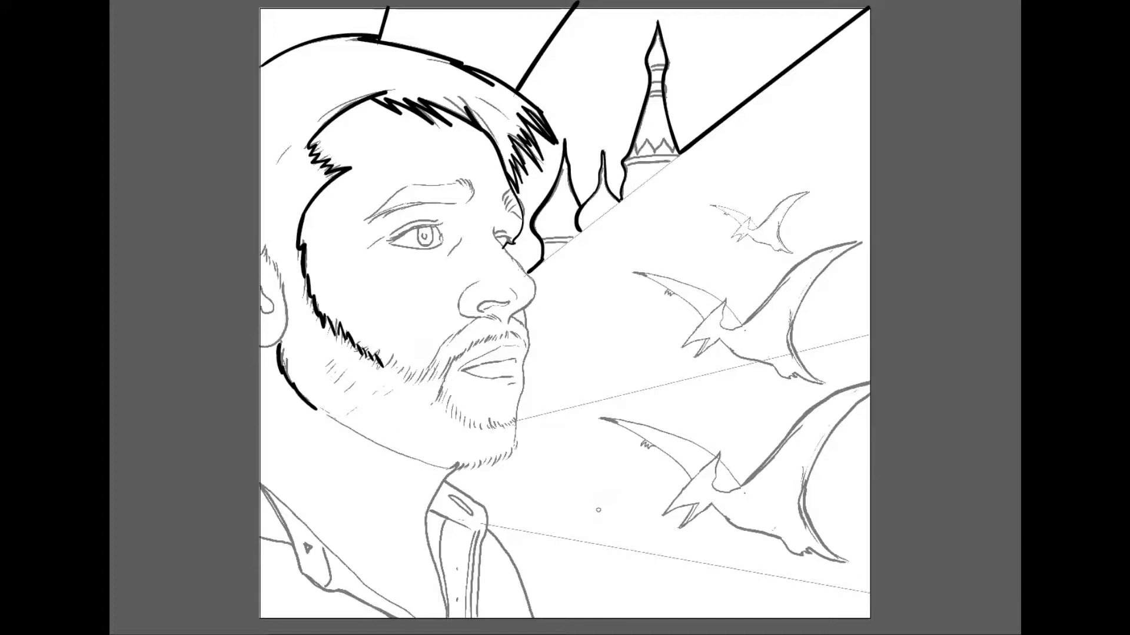
{"action": "key", "text": "ctrl+z"}
{"action": "mouse_move", "coordinate": [505, 171]}
{"action": "left_mouse_down"}
{"action": "mouse_move", "coordinate": [521, 193]}
{"action": "mouse_move", "coordinate": [521, 182]}
{"action": "left_mouse_up"}
{"action": "mouse_move", "coordinate": [511, 139]}
{"action": "left_mouse_down"}
{"action": "mouse_move", "coordinate": [525, 171]}
{"action": "mouse_move", "coordinate": [544, 168]}
{"action": "mouse_move", "coordinate": [539, 147]}
{"action": "left_mouse_up"}
{"action": "left_click_drag", "start_coordinate": [513, 113], "coordinate": [560, 140]}
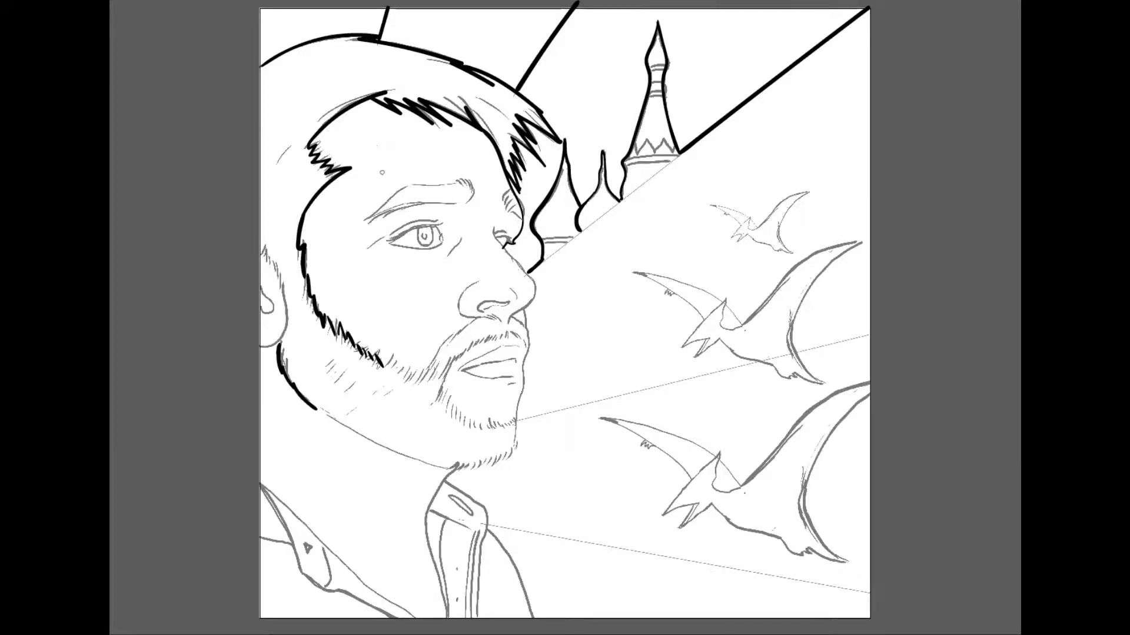
Ink the near eyebrow, the outline of the near eye and the ragged hair beside the ear.
{"action": "left_click_drag", "start_coordinate": [360, 221], "coordinate": [404, 187]}
{"action": "mouse_move", "coordinate": [364, 220]}
{"action": "left_mouse_down"}
{"action": "mouse_move", "coordinate": [468, 203]}
{"action": "mouse_move", "coordinate": [466, 173]}
{"action": "mouse_move", "coordinate": [464, 184]}
{"action": "left_mouse_up"}
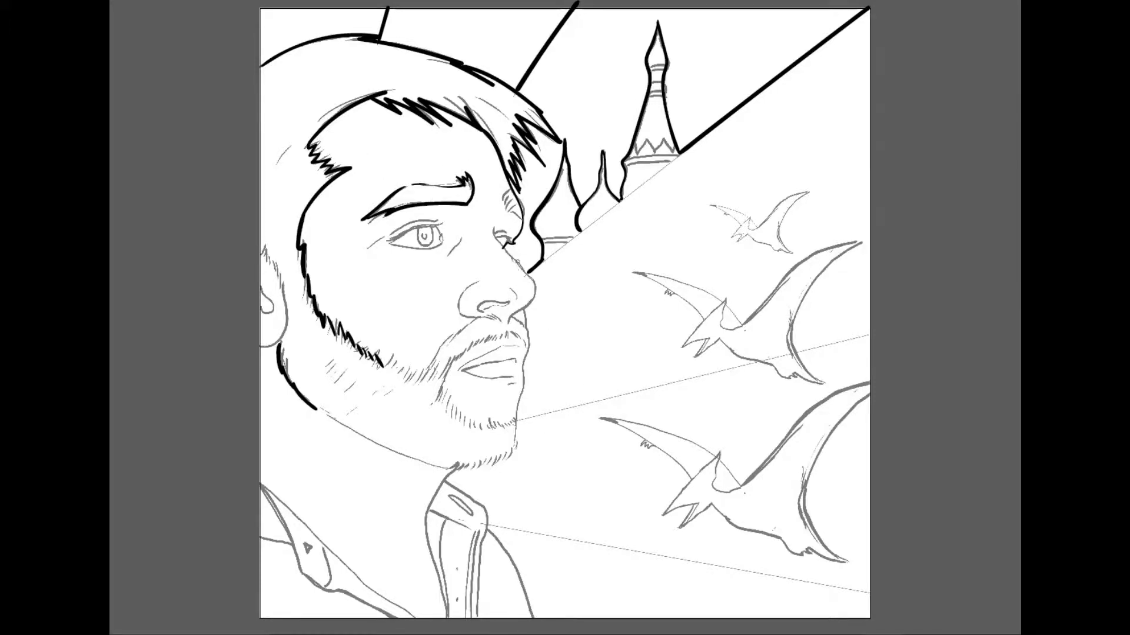
{"action": "mouse_move", "coordinate": [384, 240]}
{"action": "left_mouse_down"}
{"action": "mouse_move", "coordinate": [442, 224]}
{"action": "mouse_move", "coordinate": [397, 236]}
{"action": "mouse_move", "coordinate": [419, 228]}
{"action": "mouse_move", "coordinate": [437, 249]}
{"action": "mouse_move", "coordinate": [440, 225]}
{"action": "left_mouse_up"}
{"action": "left_click_drag", "start_coordinate": [263, 243], "coordinate": [283, 295]}
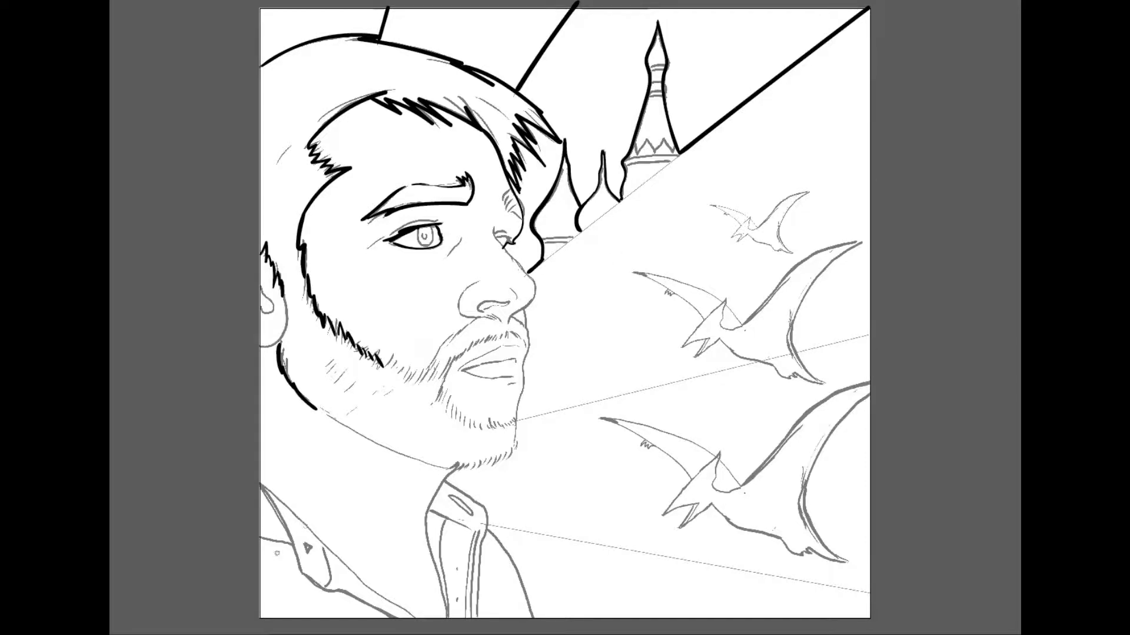
Ink the near shirt collar's edges and the ragged beard line running from the cheek around the moustache.
{"action": "mouse_move", "coordinate": [259, 478]}
{"action": "left_mouse_down"}
{"action": "mouse_move", "coordinate": [300, 568]}
{"action": "mouse_move", "coordinate": [400, 622]}
{"action": "mouse_move", "coordinate": [253, 478]}
{"action": "left_mouse_up"}
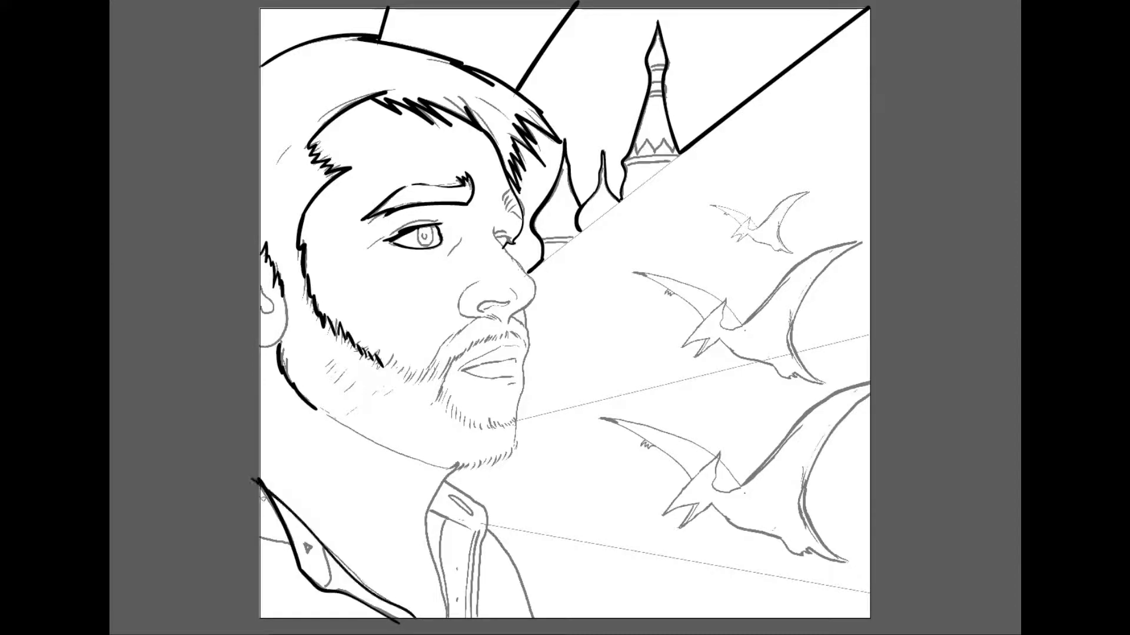
{"action": "mouse_move", "coordinate": [355, 346]}
{"action": "left_mouse_down"}
{"action": "mouse_move", "coordinate": [410, 371]}
{"action": "mouse_move", "coordinate": [489, 318]}
{"action": "left_mouse_up"}
{"action": "mouse_move", "coordinate": [446, 377]}
{"action": "left_mouse_down"}
{"action": "mouse_move", "coordinate": [437, 402]}
{"action": "mouse_move", "coordinate": [474, 344]}
{"action": "mouse_move", "coordinate": [517, 335]}
{"action": "mouse_move", "coordinate": [529, 350]}
{"action": "left_mouse_up"}
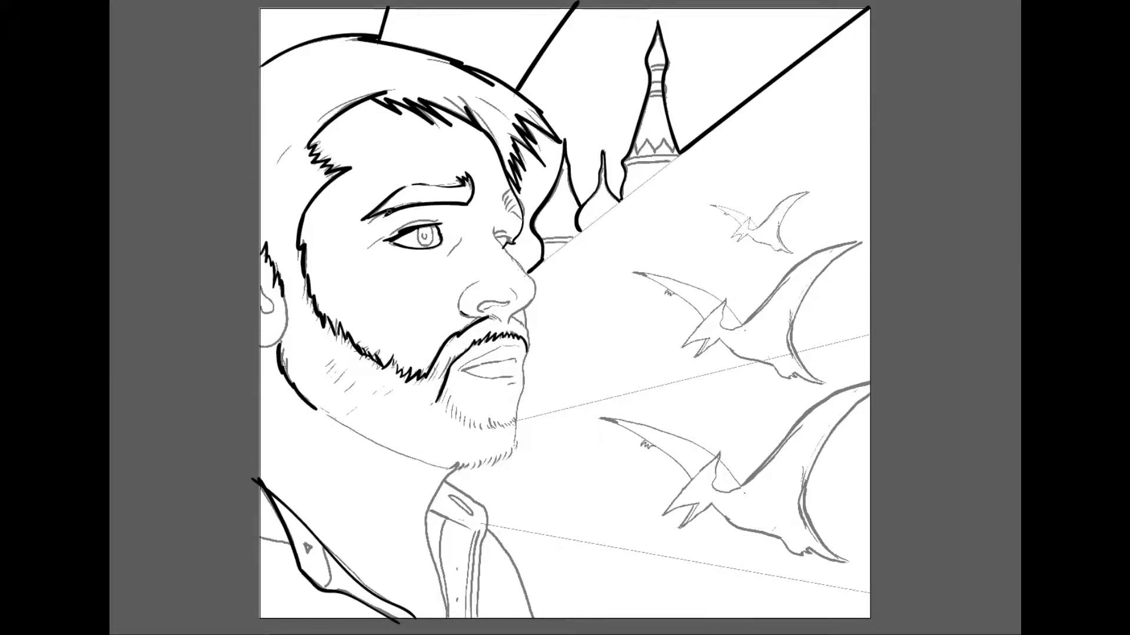
Ink the near eye's upper lid crease and the dark curve of the nostril.
{"action": "left_click_drag", "start_coordinate": [367, 249], "coordinate": [436, 220]}
{"action": "mouse_move", "coordinate": [478, 308]}
{"action": "left_mouse_down"}
{"action": "mouse_move", "coordinate": [510, 301]}
{"action": "mouse_move", "coordinate": [485, 310]}
{"action": "left_mouse_up"}
{"action": "key", "text": "ctrl+z"}
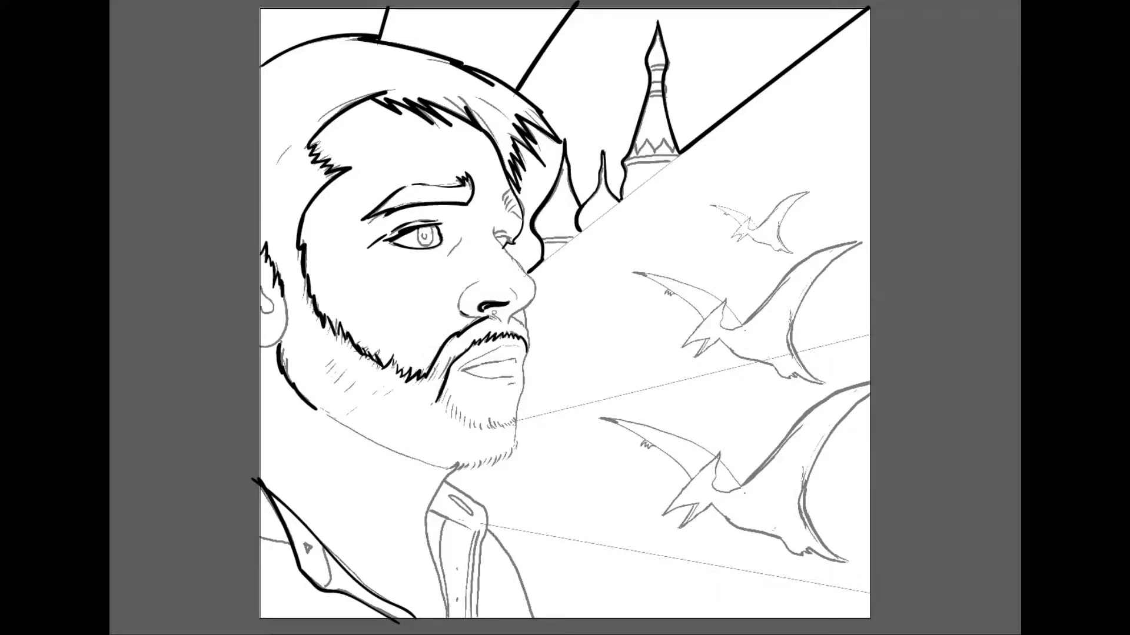
{"action": "key", "text": "ctrl+shift+w"}
{"action": "key", "text": "ctrl+shift+w"}
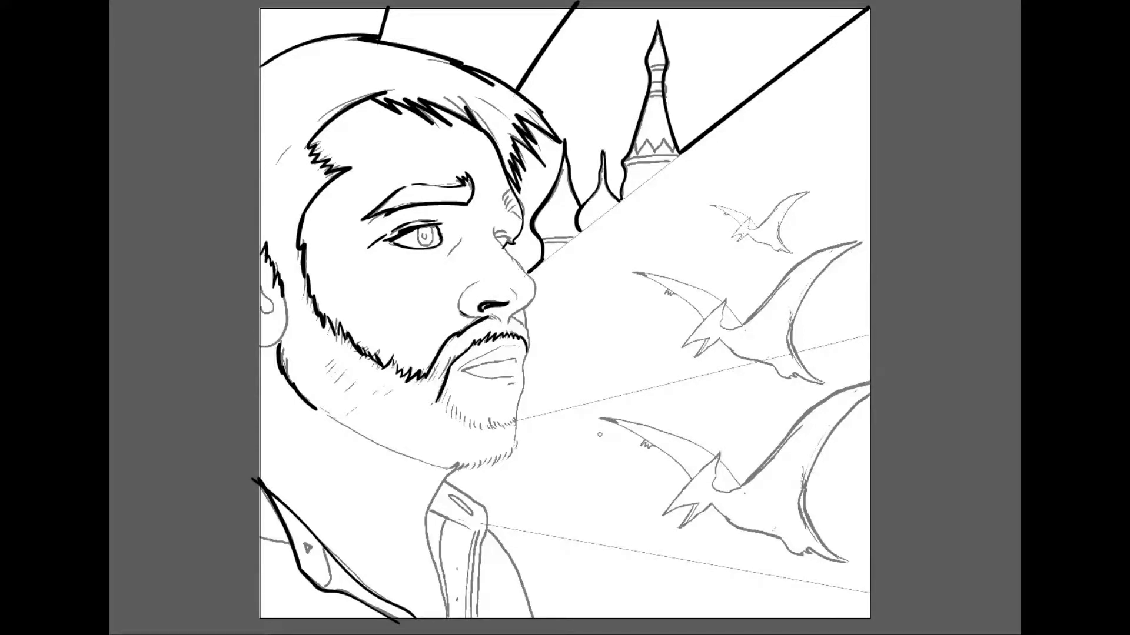
Ink the far shirt collar, the front placket edges and the shoulder line below the chin.
{"action": "mouse_move", "coordinate": [445, 478]}
{"action": "left_mouse_down"}
{"action": "mouse_move", "coordinate": [512, 564]}
{"action": "mouse_move", "coordinate": [532, 615]}
{"action": "mouse_move", "coordinate": [486, 521]}
{"action": "left_mouse_up"}
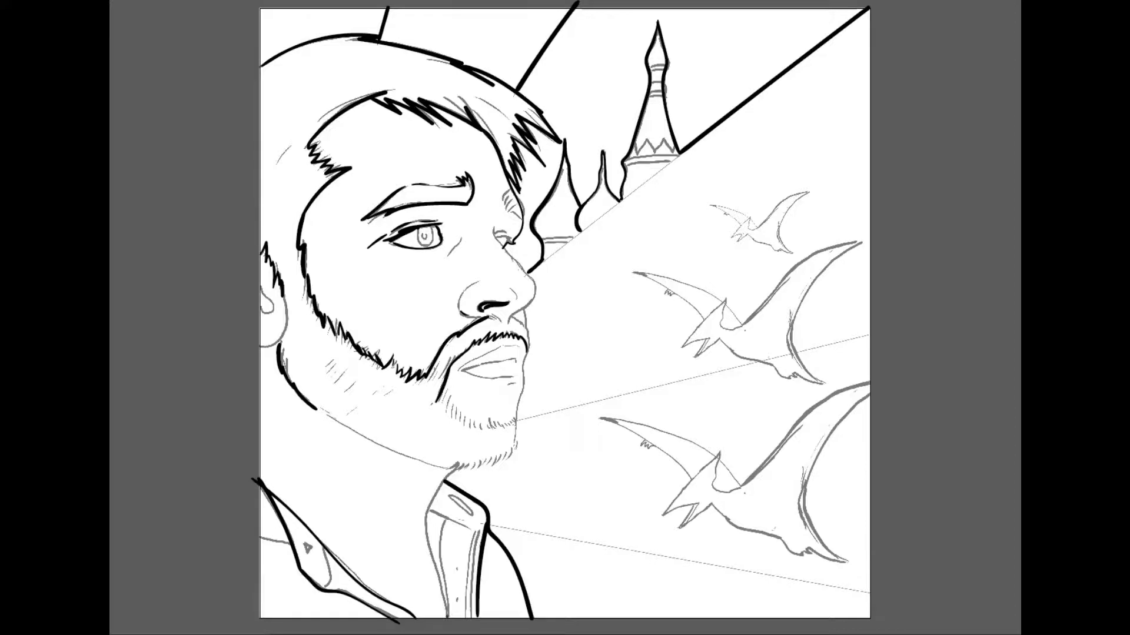
{"action": "mouse_move", "coordinate": [448, 618]}
{"action": "left_mouse_down"}
{"action": "mouse_move", "coordinate": [426, 513]}
{"action": "mouse_move", "coordinate": [458, 467]}
{"action": "left_mouse_up"}
{"action": "mouse_move", "coordinate": [447, 617]}
{"action": "left_mouse_down"}
{"action": "mouse_move", "coordinate": [442, 517]}
{"action": "mouse_move", "coordinate": [431, 512]}
{"action": "mouse_move", "coordinate": [468, 533]}
{"action": "left_mouse_up"}
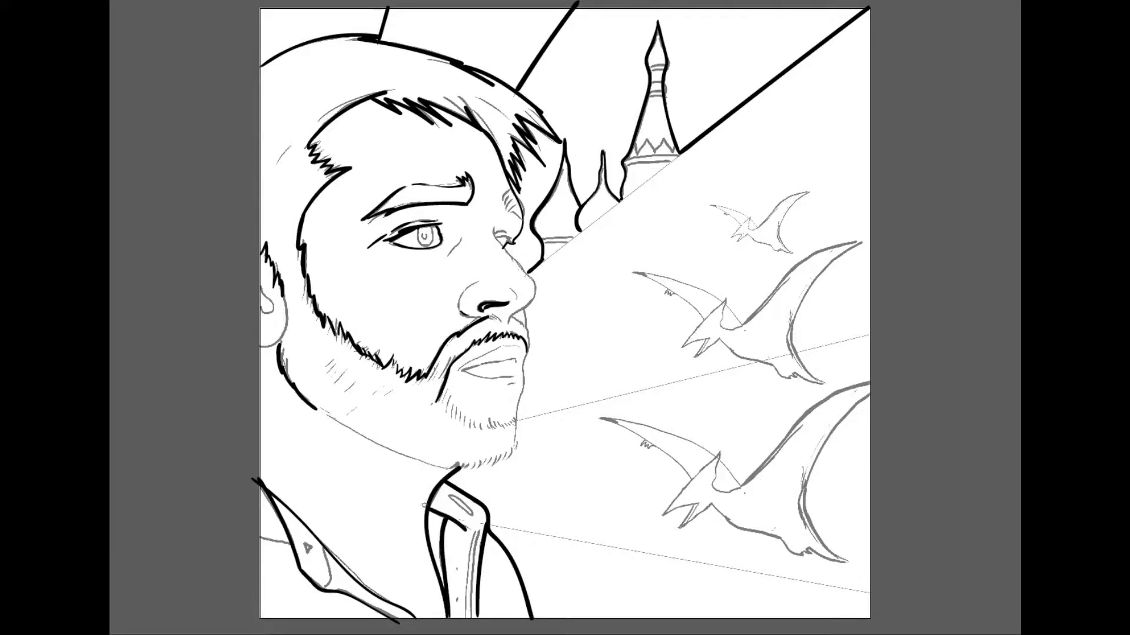
Ink the far collar's fold edge and buttonhole and the curled inner edge of the near collar's tip.
{"action": "key", "text": "ctrl+z"}
{"action": "mouse_move", "coordinate": [429, 509]}
{"action": "left_mouse_down"}
{"action": "mouse_move", "coordinate": [465, 527]}
{"action": "mouse_move", "coordinate": [452, 496]}
{"action": "left_mouse_up"}
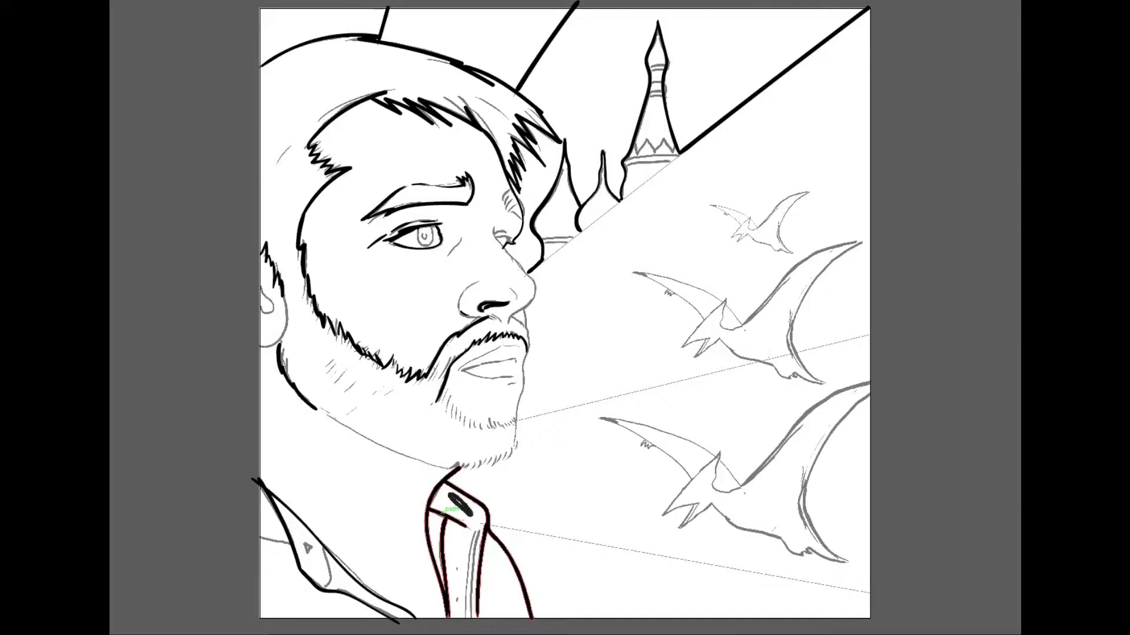
{"action": "mouse_move", "coordinate": [331, 590]}
{"action": "left_mouse_down"}
{"action": "mouse_move", "coordinate": [323, 546]}
{"action": "mouse_move", "coordinate": [310, 556]}
{"action": "left_mouse_up"}
Ink the jawline down to the bristly chin, the contour beside the mouth and the ragged goatee edge below it.
{"action": "left_click_drag", "start_coordinate": [317, 407], "coordinate": [338, 422]}
{"action": "key", "text": "ctrl+z"}
{"action": "left_click_drag", "start_coordinate": [335, 418], "coordinate": [404, 461]}
{"action": "mouse_move", "coordinate": [397, 453]}
{"action": "left_mouse_down"}
{"action": "mouse_move", "coordinate": [487, 462]}
{"action": "mouse_move", "coordinate": [513, 449]}
{"action": "mouse_move", "coordinate": [515, 415]}
{"action": "left_mouse_up"}
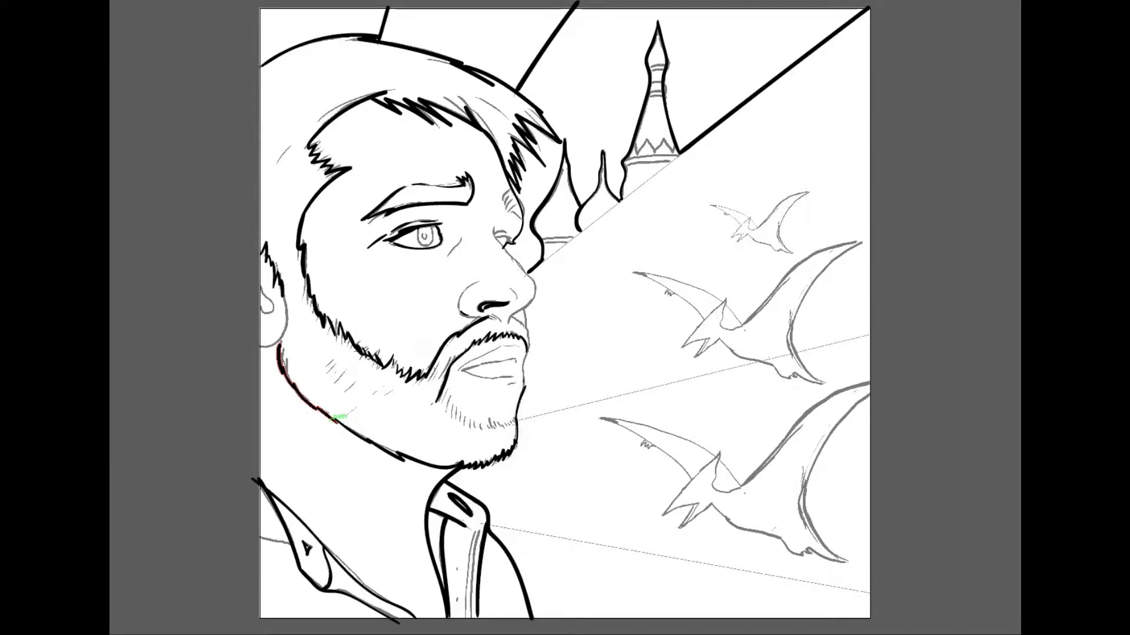
{"action": "left_click_drag", "start_coordinate": [528, 343], "coordinate": [524, 381]}
{"action": "mouse_move", "coordinate": [436, 393]}
{"action": "left_mouse_down"}
{"action": "mouse_move", "coordinate": [462, 422]}
{"action": "mouse_move", "coordinate": [499, 429]}
{"action": "left_mouse_up"}
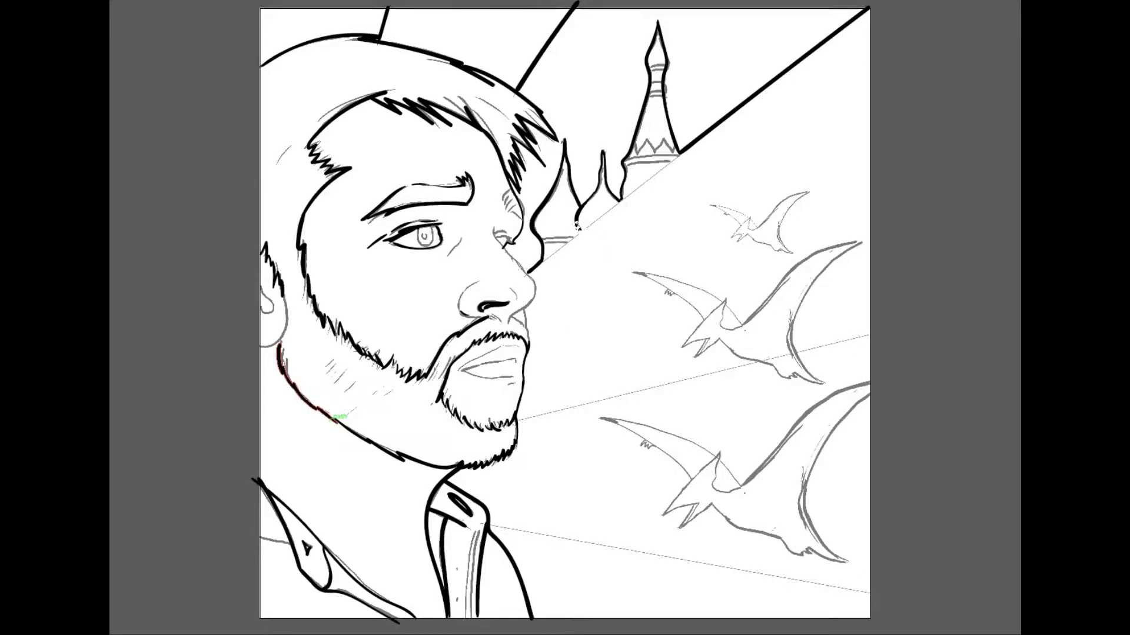
Erase the stray thick stroke on the small dome's side and ink the short crease between the near eye and nose.
{"action": "left_click_drag", "start_coordinate": [581, 230], "coordinate": [577, 222]}
{"action": "left_click_drag", "start_coordinate": [459, 245], "coordinate": [446, 260]}
{"action": "left_click", "coordinate": [453, 274]}
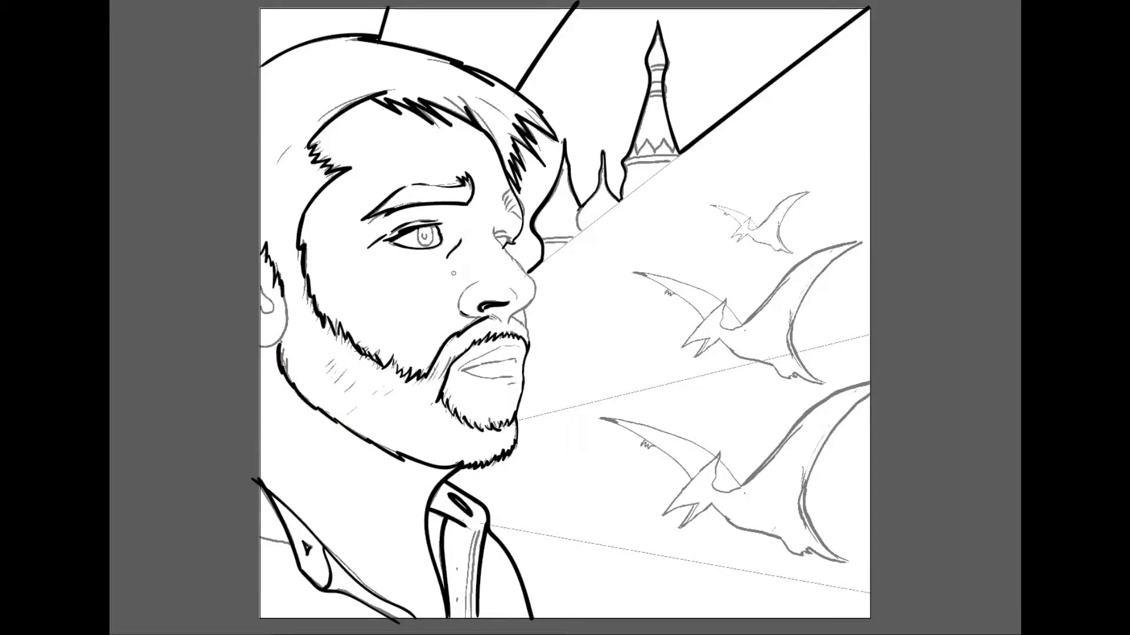
Ink the nose profile up to the far eye, the far eye's lashes and the near eye's iris and pupil.
{"action": "mouse_move", "coordinate": [510, 322]}
{"action": "left_mouse_down"}
{"action": "mouse_move", "coordinate": [536, 283]}
{"action": "mouse_move", "coordinate": [499, 236]}
{"action": "left_mouse_up"}
{"action": "left_click_drag", "start_coordinate": [418, 230], "coordinate": [429, 242]}
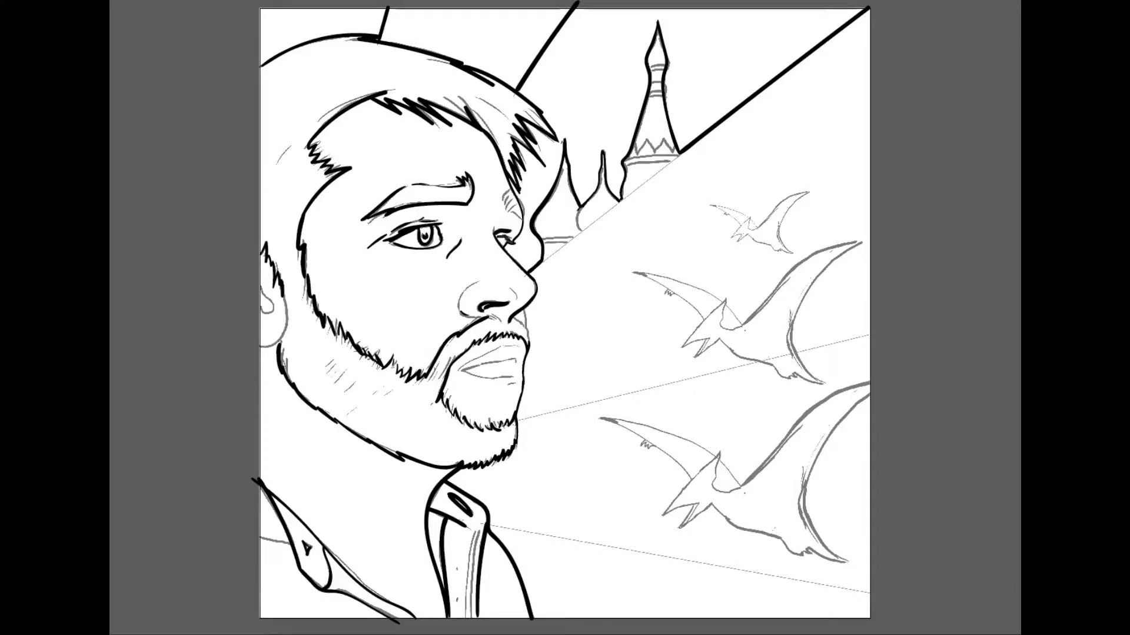
{"action": "left_click_drag", "start_coordinate": [499, 236], "coordinate": [514, 241]}
Ink the far eyebrow as a dark ragged shape and outline the near wing of the nose.
{"action": "left_click_drag", "start_coordinate": [513, 187], "coordinate": [503, 197]}
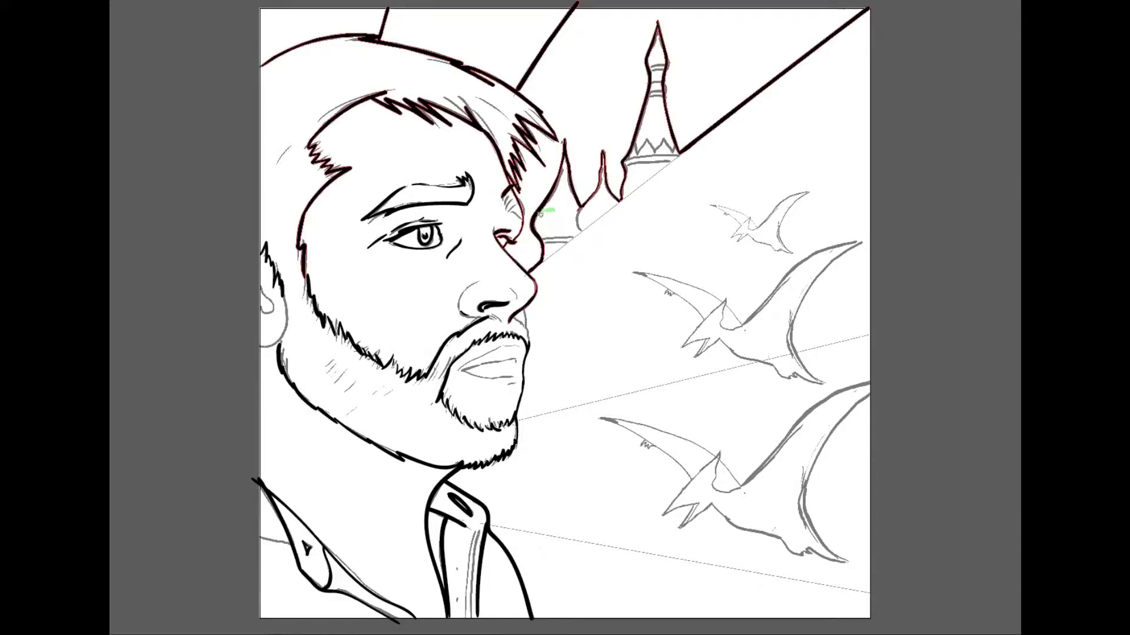
{"action": "key", "text": "ctrl+z"}
{"action": "left_click_drag", "start_coordinate": [503, 197], "coordinate": [521, 220]}
{"action": "mouse_move", "coordinate": [460, 313]}
{"action": "left_mouse_down"}
{"action": "mouse_move", "coordinate": [482, 280]}
{"action": "mouse_move", "coordinate": [482, 318]}
{"action": "left_mouse_up"}
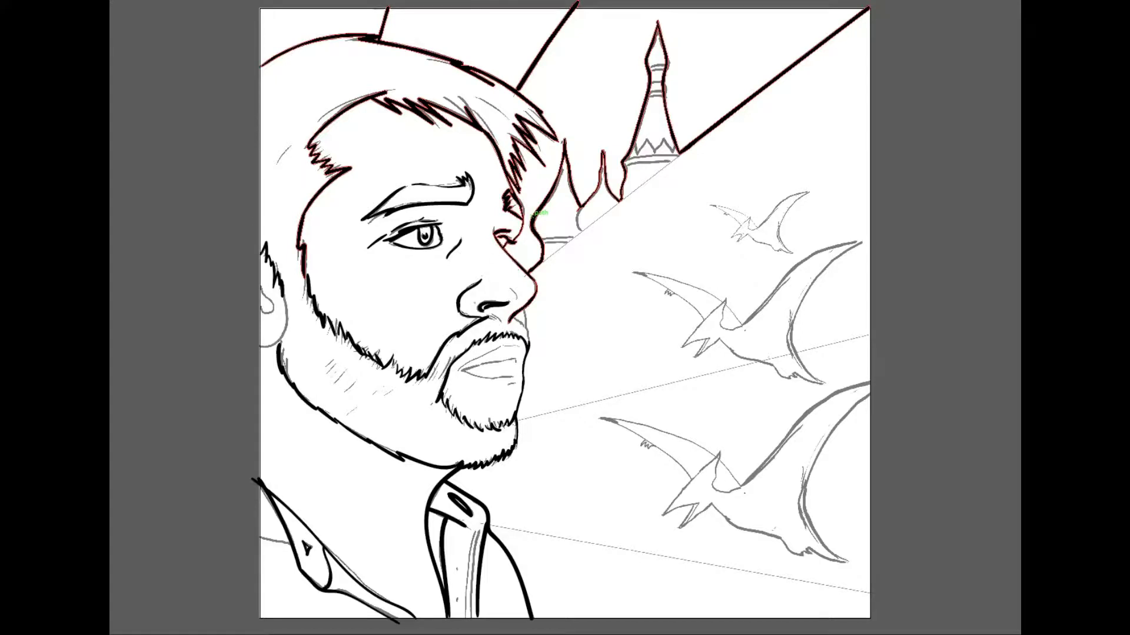
Ink the upper and lower edges of the slightly parted lips.
{"action": "key", "text": "ctrl+shift+w"}
{"action": "key", "text": "ctrl+shift+w"}
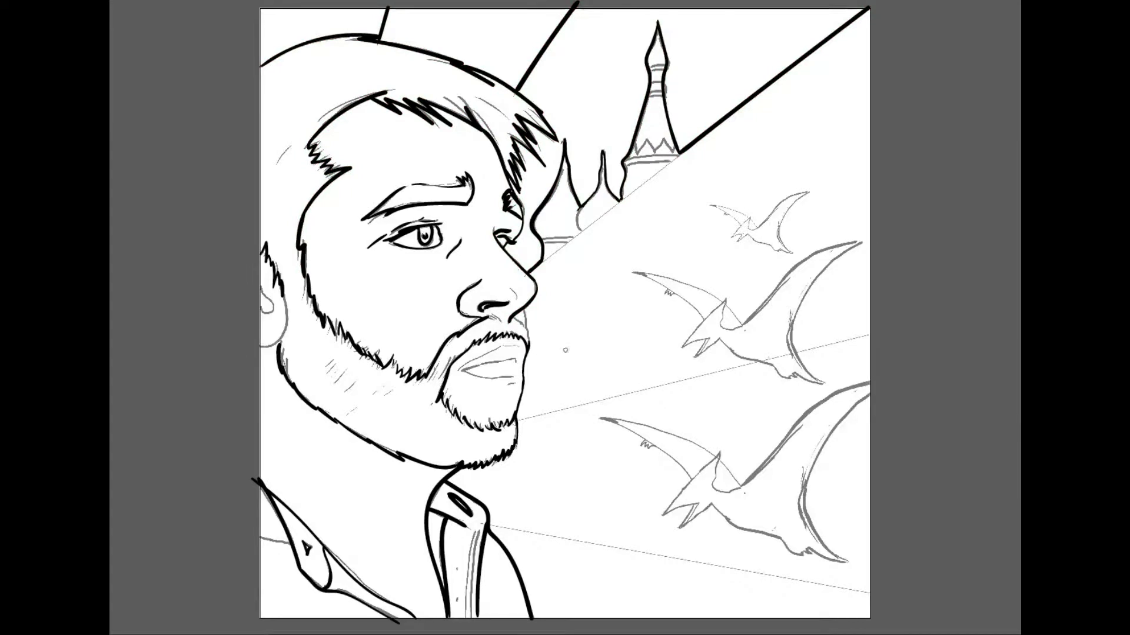
{"action": "left_click_drag", "start_coordinate": [462, 369], "coordinate": [519, 348]}
{"action": "mouse_move", "coordinate": [462, 370]}
{"action": "left_mouse_down"}
{"action": "mouse_move", "coordinate": [515, 361]}
{"action": "mouse_move", "coordinate": [488, 377]}
{"action": "mouse_move", "coordinate": [517, 374]}
{"action": "left_mouse_up"}
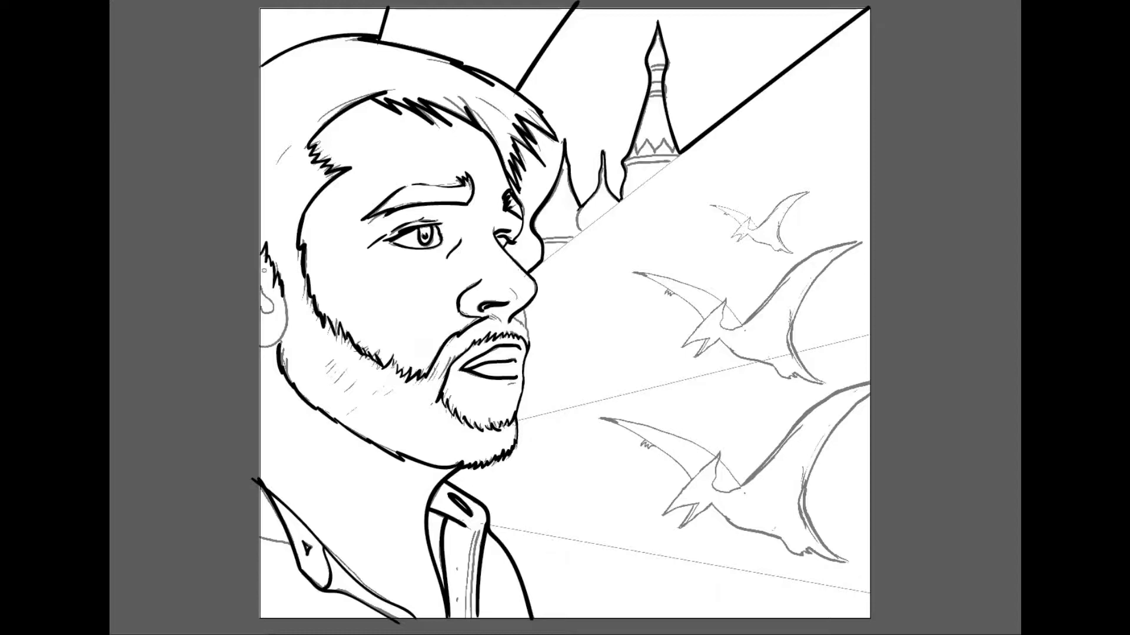
Ink the ear's outer edge and inner fold, and add two small dots along the shirt placket.
{"action": "mouse_move", "coordinate": [268, 282]}
{"action": "left_mouse_down"}
{"action": "mouse_move", "coordinate": [262, 313]}
{"action": "mouse_move", "coordinate": [284, 347]}
{"action": "left_mouse_up"}
{"action": "left_click_drag", "start_coordinate": [282, 296], "coordinate": [286, 333]}
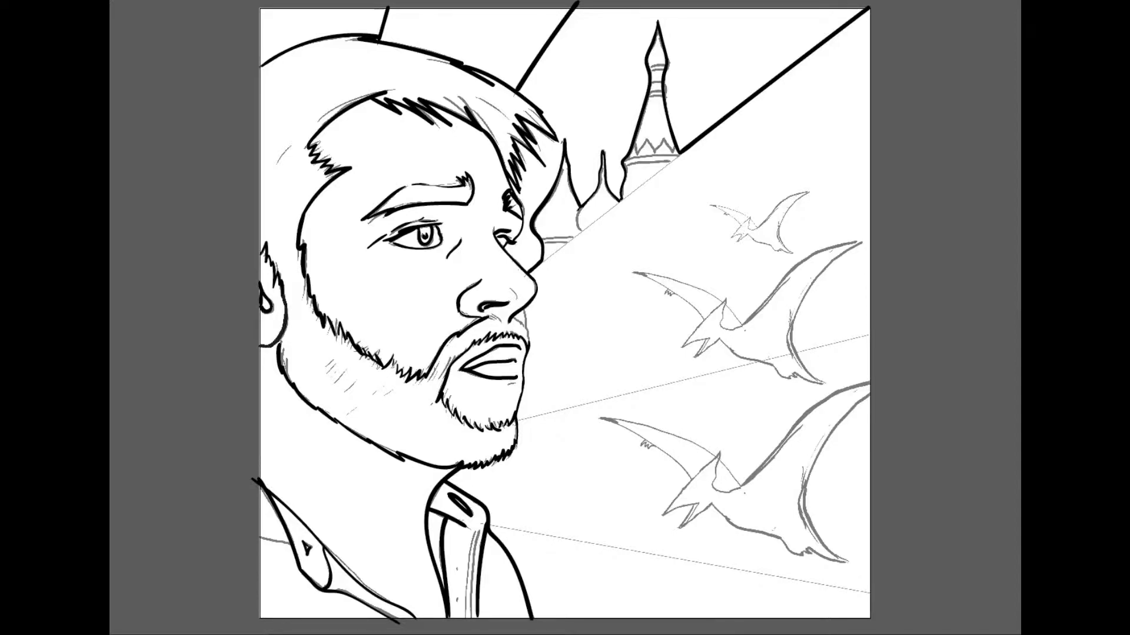
{"action": "left_click", "coordinate": [456, 600]}
{"action": "left_click", "coordinate": [458, 569]}
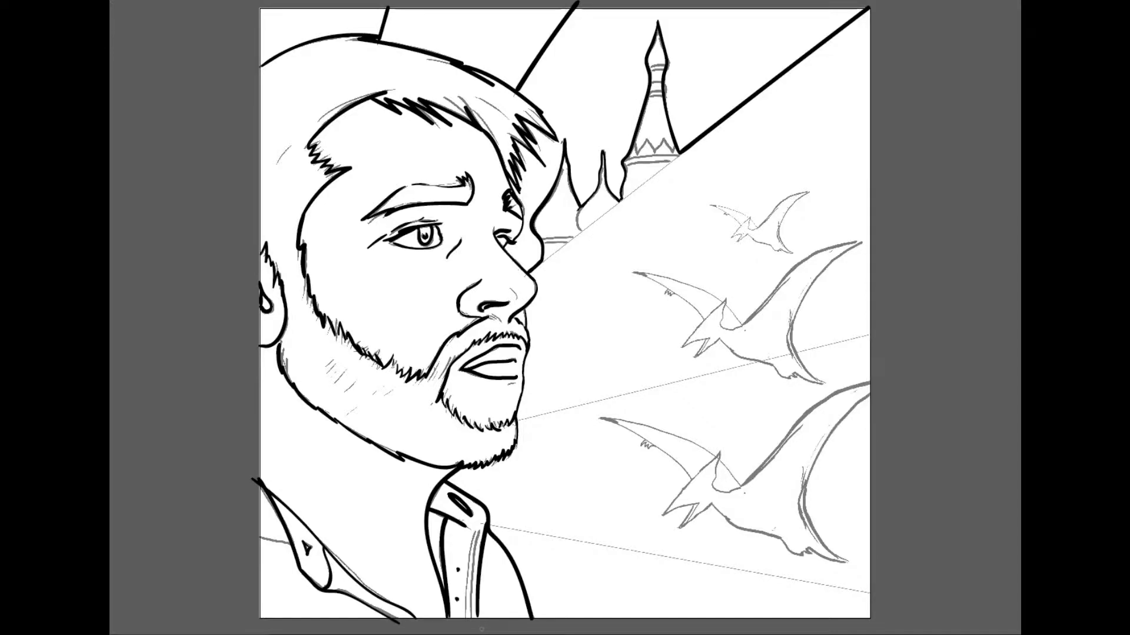
Ink the shirt line behind the near collar and the loose hair strands above the temple and forehead.
{"action": "left_click_drag", "start_coordinate": [259, 537], "coordinate": [290, 545]}
{"action": "left_click_drag", "start_coordinate": [289, 146], "coordinate": [274, 170]}
{"action": "left_click_drag", "start_coordinate": [316, 122], "coordinate": [371, 91]}
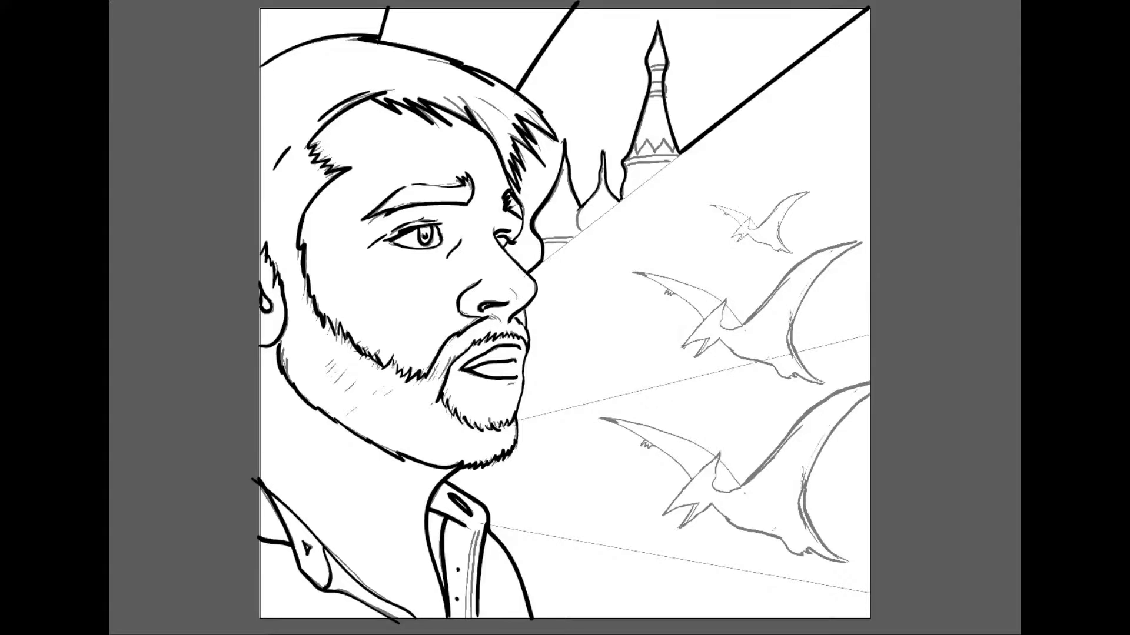
Ink the upper beak edge of the middle pterosaur and add short loose strands to the man's fringe.
{"action": "mouse_move", "coordinate": [682, 347]}
{"action": "left_mouse_down"}
{"action": "mouse_move", "coordinate": [705, 317]}
{"action": "mouse_move", "coordinate": [674, 290]}
{"action": "left_mouse_up"}
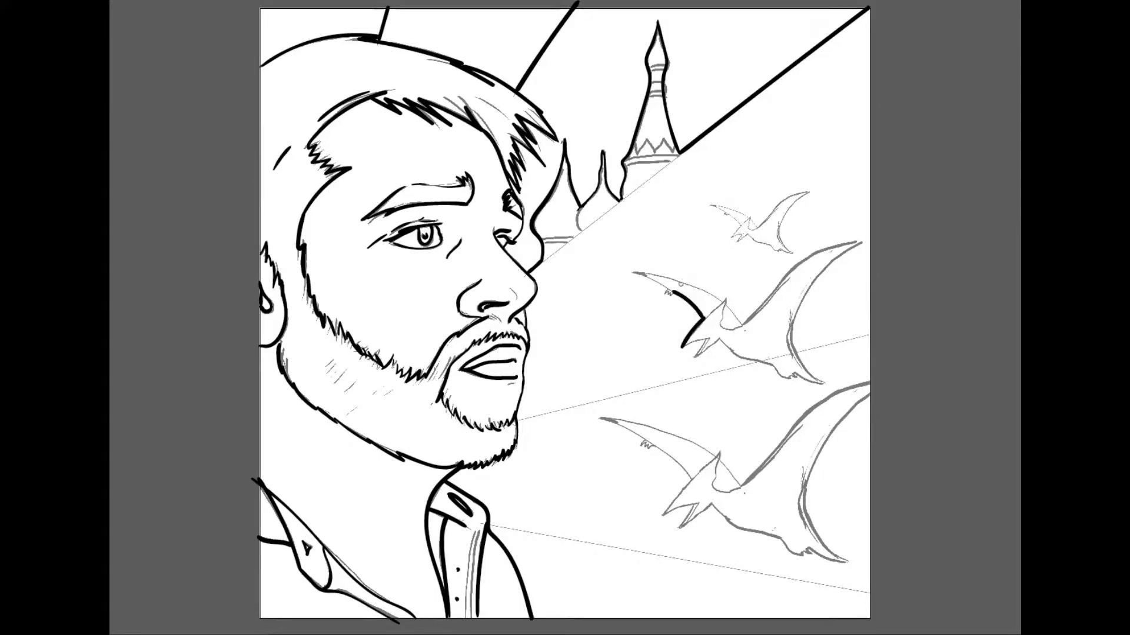
{"action": "key", "text": "ctrl+z"}
{"action": "left_click_drag", "start_coordinate": [444, 97], "coordinate": [479, 116]}
{"action": "mouse_move", "coordinate": [470, 108]}
{"action": "left_mouse_down"}
{"action": "mouse_move", "coordinate": [488, 127]}
{"action": "mouse_move", "coordinate": [499, 112]}
{"action": "left_mouse_up"}
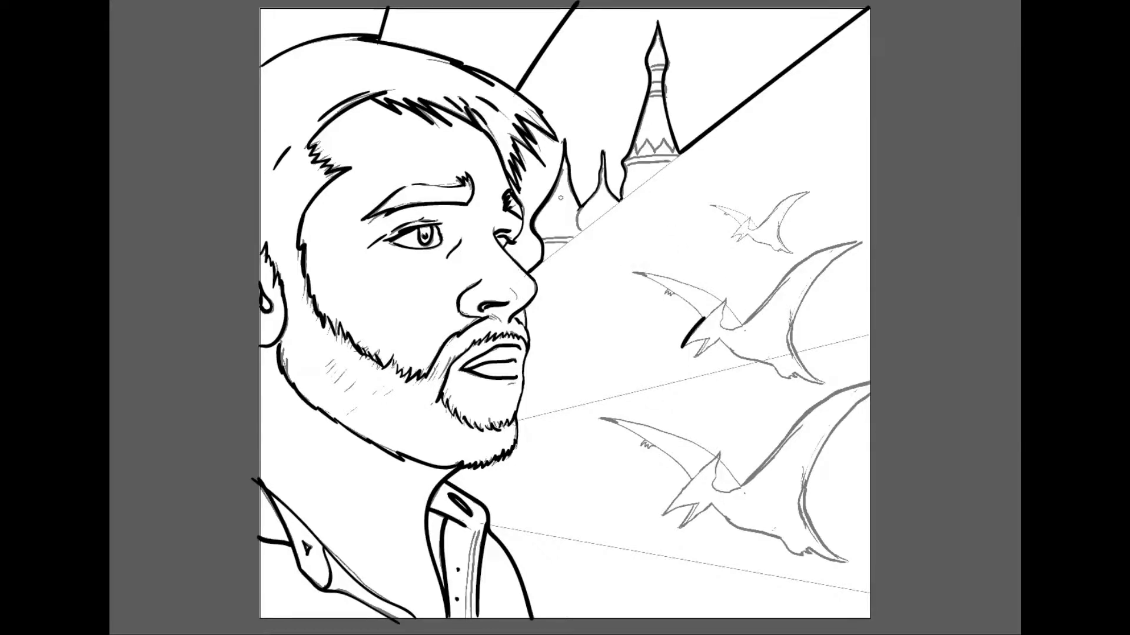
Ink the full outline of the largest pterosaur, including its beak, both wings, belly and feet.
{"action": "left_click_drag", "start_coordinate": [690, 478], "coordinate": [598, 418]}
{"action": "mouse_move", "coordinate": [664, 514]}
{"action": "left_mouse_down"}
{"action": "mouse_move", "coordinate": [691, 480]}
{"action": "mouse_move", "coordinate": [697, 504]}
{"action": "left_mouse_up"}
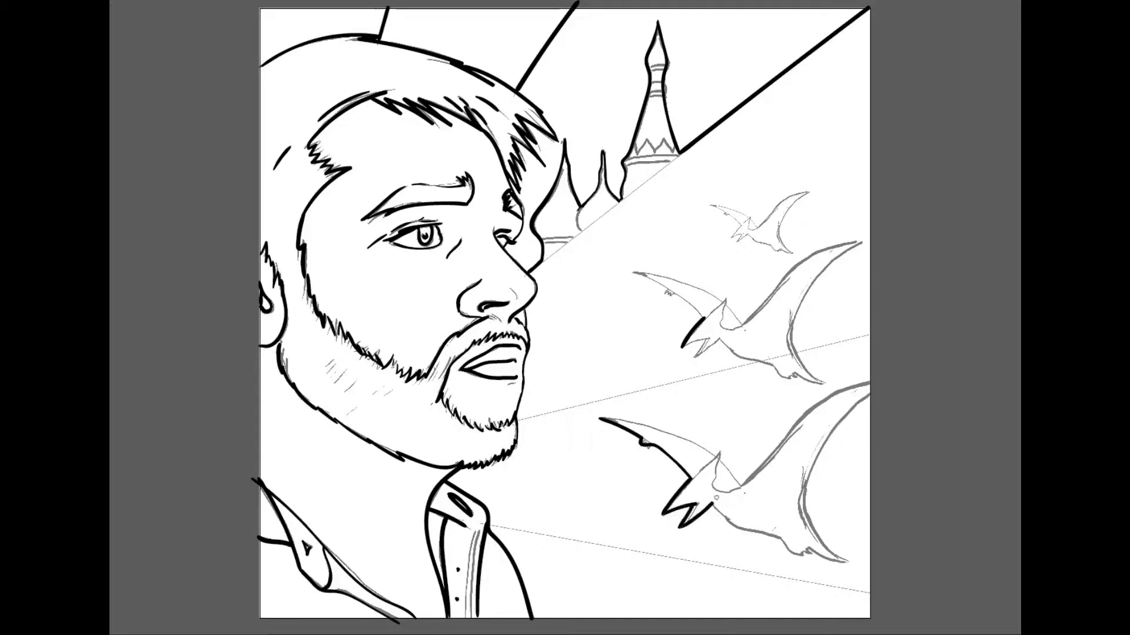
{"action": "mouse_move", "coordinate": [711, 504]}
{"action": "left_mouse_down"}
{"action": "mouse_move", "coordinate": [811, 558]}
{"action": "mouse_move", "coordinate": [854, 562]}
{"action": "mouse_move", "coordinate": [830, 549]}
{"action": "mouse_move", "coordinate": [802, 494]}
{"action": "mouse_move", "coordinate": [819, 453]}
{"action": "mouse_move", "coordinate": [879, 388]}
{"action": "left_mouse_up"}
{"action": "mouse_move", "coordinate": [745, 481]}
{"action": "left_mouse_down"}
{"action": "mouse_move", "coordinate": [805, 413]}
{"action": "mouse_move", "coordinate": [870, 383]}
{"action": "left_mouse_up"}
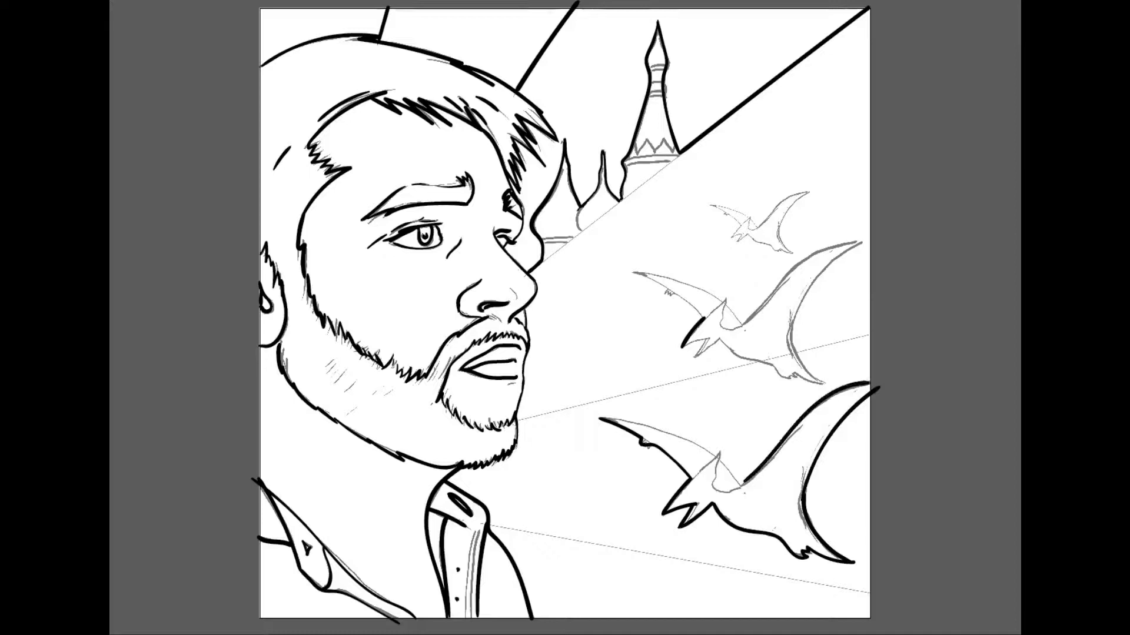
{"action": "mouse_move", "coordinate": [745, 486]}
{"action": "left_mouse_down"}
{"action": "mouse_move", "coordinate": [718, 448]}
{"action": "mouse_move", "coordinate": [601, 418]}
{"action": "left_mouse_up"}
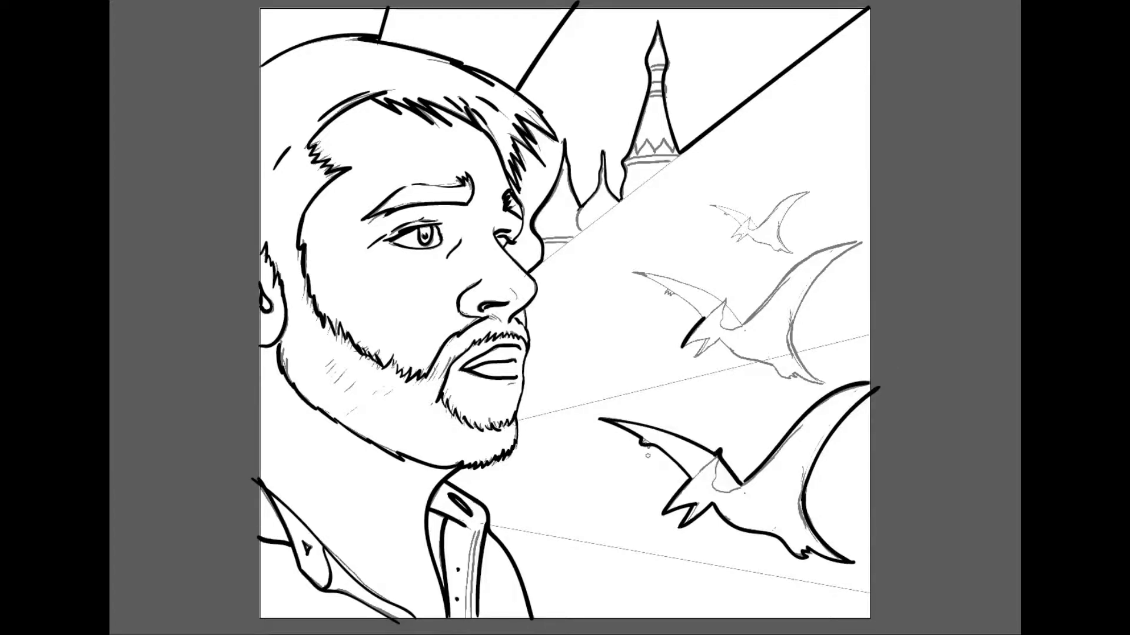
{"action": "key", "text": "ctrl+shift+w"}
{"action": "key", "text": "ctrl+shift+w"}
{"action": "mouse_move", "coordinate": [691, 478]}
{"action": "left_mouse_down"}
{"action": "mouse_move", "coordinate": [720, 450]}
{"action": "mouse_move", "coordinate": [714, 471]}
{"action": "mouse_move", "coordinate": [718, 458]}
{"action": "mouse_move", "coordinate": [739, 486]}
{"action": "left_mouse_up"}
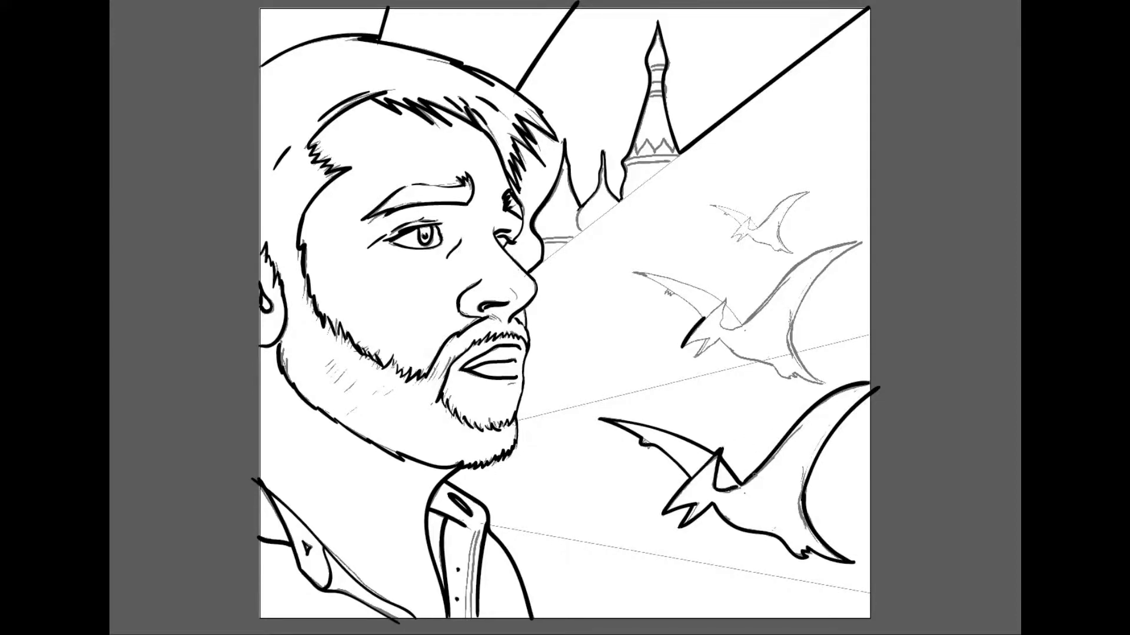
{"action": "key", "text": "ctrl+shift+w"}
{"action": "key", "text": "ctrl+shift+w"}
{"action": "left_click_drag", "start_coordinate": [704, 319], "coordinate": [631, 271]}
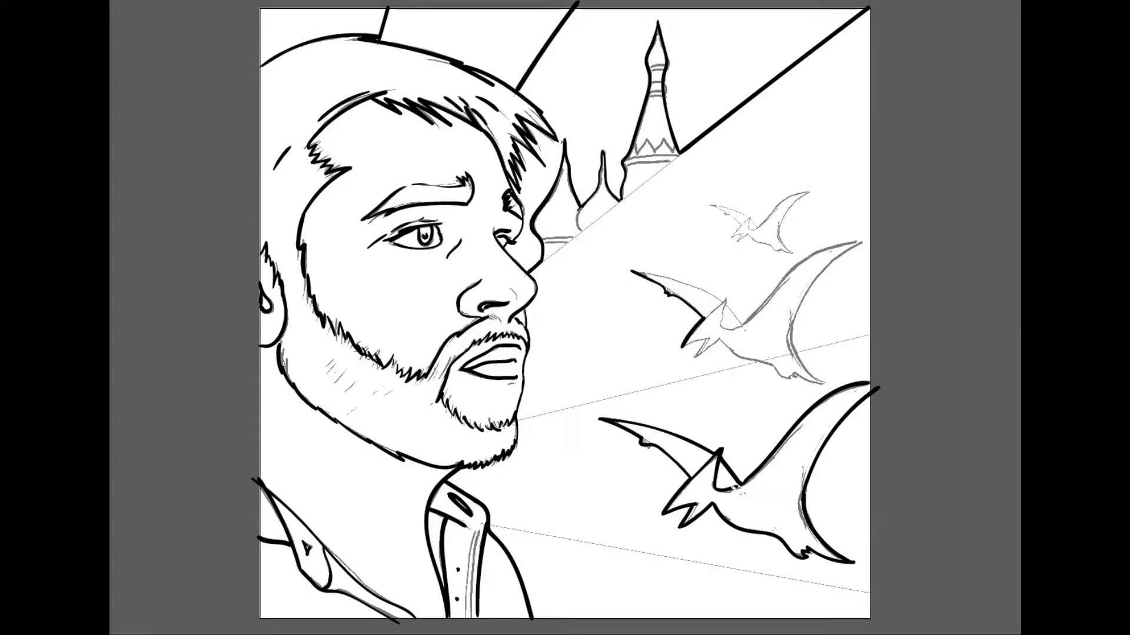
{"action": "key", "text": "ctrl+shift+w"}
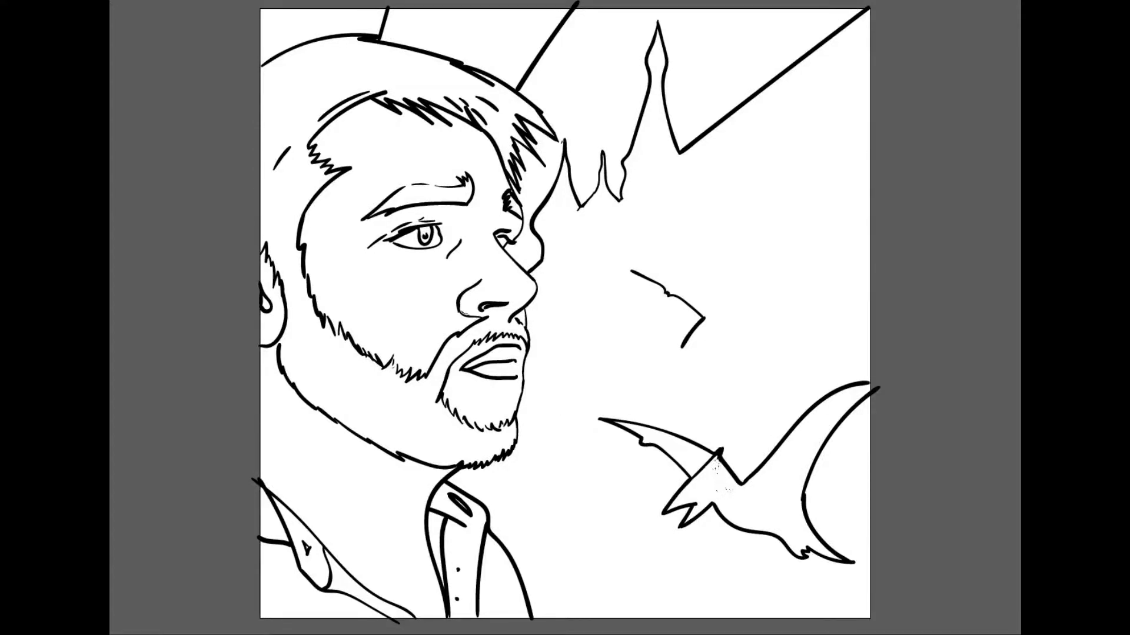
{"action": "left_click_drag", "start_coordinate": [719, 454], "coordinate": [730, 490]}
{"action": "key", "text": "ctrl+z"}
{"action": "key", "text": "ctrl+z"}
{"action": "key", "text": "ctrl+z"}
{"action": "key", "text": "ctrl+z"}
{"action": "key", "text": "ctrl+z"}
{"action": "key", "text": "ctrl+z"}
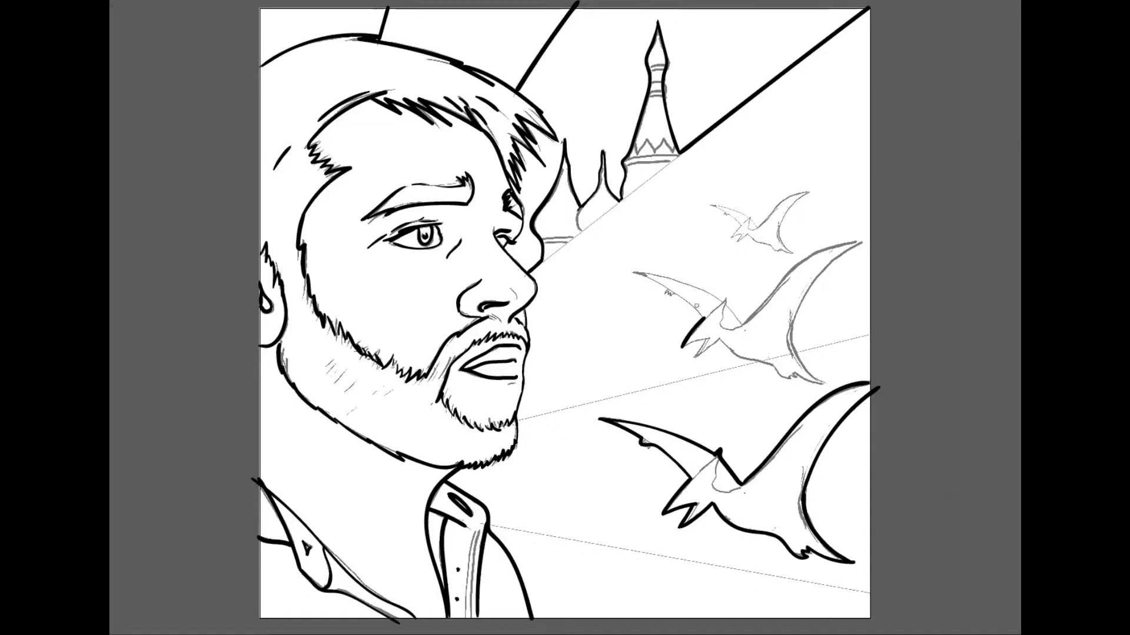
Ink the rest of the middle pterosaur's outline: both wings, the lower beak, the belly and the feet.
{"action": "left_click_drag", "start_coordinate": [705, 316], "coordinate": [630, 272]}
{"action": "mouse_move", "coordinate": [743, 321]}
{"action": "left_mouse_down"}
{"action": "mouse_move", "coordinate": [715, 298]}
{"action": "mouse_move", "coordinate": [630, 271]}
{"action": "left_mouse_up"}
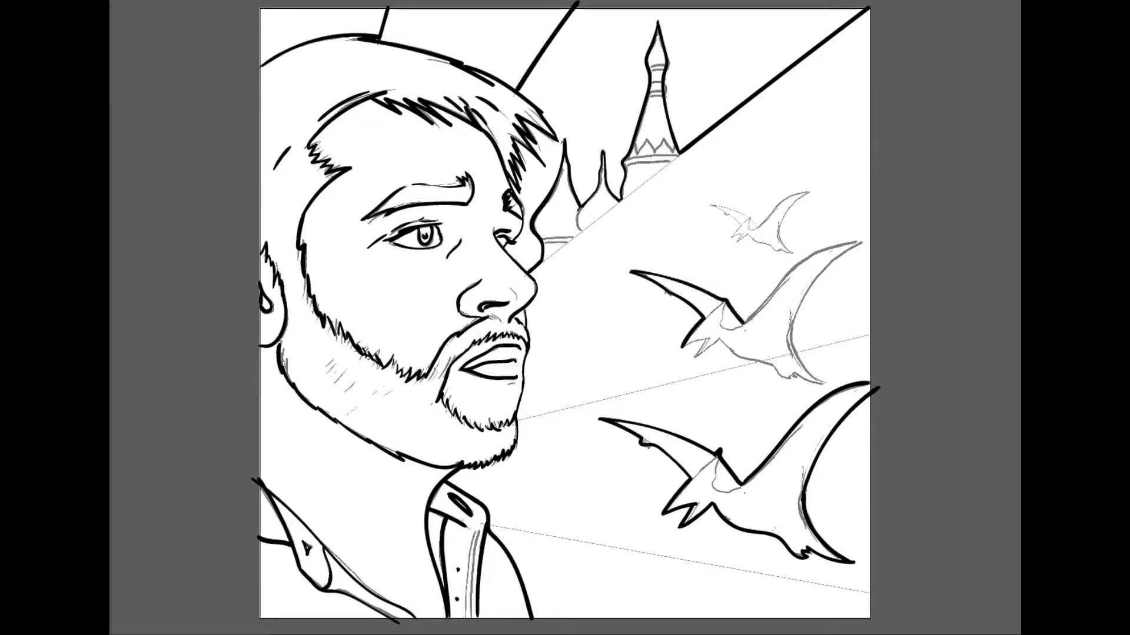
{"action": "mouse_move", "coordinate": [743, 321]}
{"action": "left_mouse_down"}
{"action": "mouse_move", "coordinate": [789, 270]}
{"action": "mouse_move", "coordinate": [867, 241]}
{"action": "left_mouse_up"}
{"action": "mouse_move", "coordinate": [789, 334]}
{"action": "left_mouse_down"}
{"action": "mouse_move", "coordinate": [809, 293]}
{"action": "mouse_move", "coordinate": [867, 235]}
{"action": "left_mouse_up"}
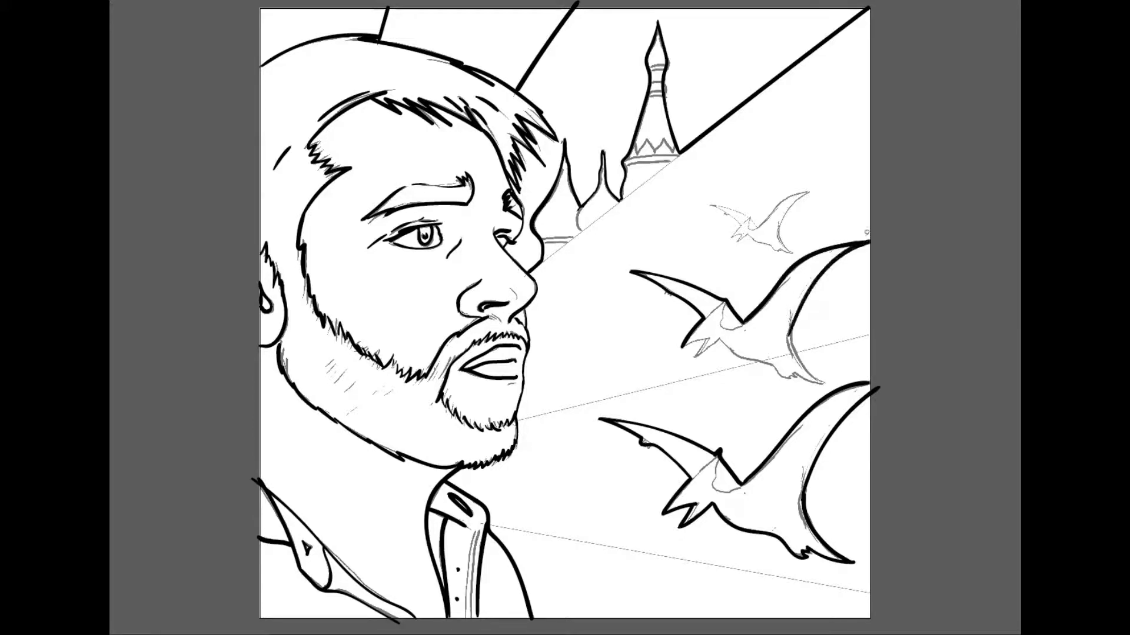
{"action": "left_click_drag", "start_coordinate": [822, 382], "coordinate": [788, 332]}
{"action": "mouse_move", "coordinate": [824, 384]}
{"action": "left_mouse_down"}
{"action": "mouse_move", "coordinate": [771, 370]}
{"action": "mouse_move", "coordinate": [718, 337]}
{"action": "mouse_move", "coordinate": [692, 342]}
{"action": "mouse_move", "coordinate": [695, 356]}
{"action": "mouse_move", "coordinate": [718, 339]}
{"action": "left_mouse_up"}
{"action": "left_click", "coordinate": [721, 330]}
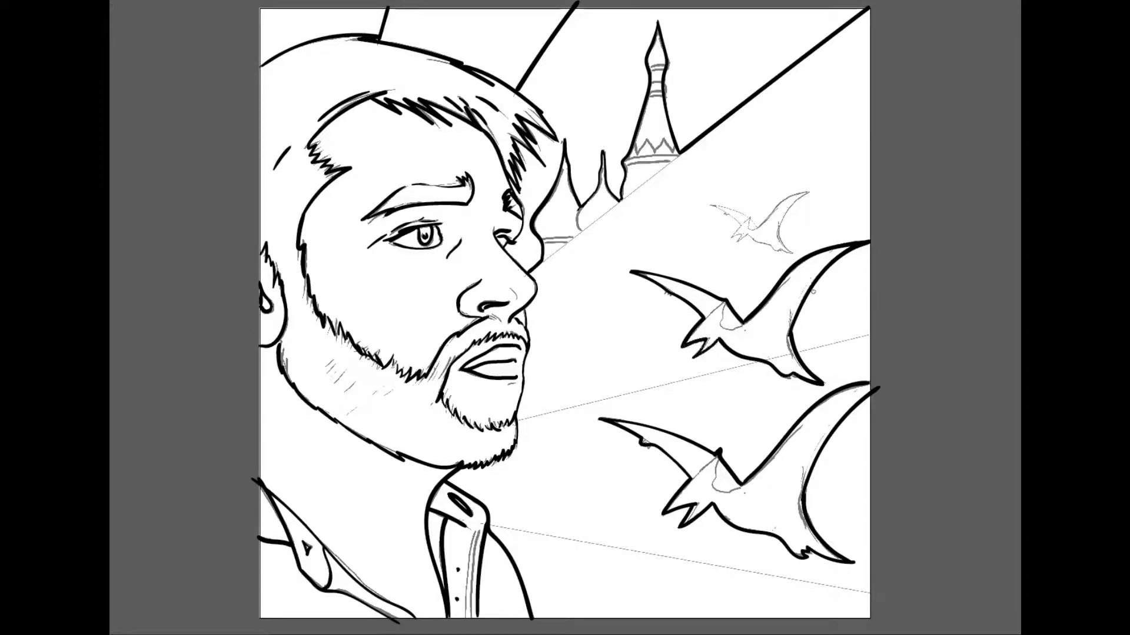
Ink the outline of the smallest pterosaur with its beak, body and both wings.
{"action": "mouse_move", "coordinate": [740, 224]}
{"action": "left_mouse_down"}
{"action": "mouse_move", "coordinate": [732, 237]}
{"action": "mouse_move", "coordinate": [748, 234]}
{"action": "left_mouse_up"}
{"action": "mouse_move", "coordinate": [728, 223]}
{"action": "left_mouse_down"}
{"action": "mouse_move", "coordinate": [809, 193]}
{"action": "mouse_move", "coordinate": [780, 236]}
{"action": "left_mouse_up"}
{"action": "left_click", "coordinate": [759, 226]}
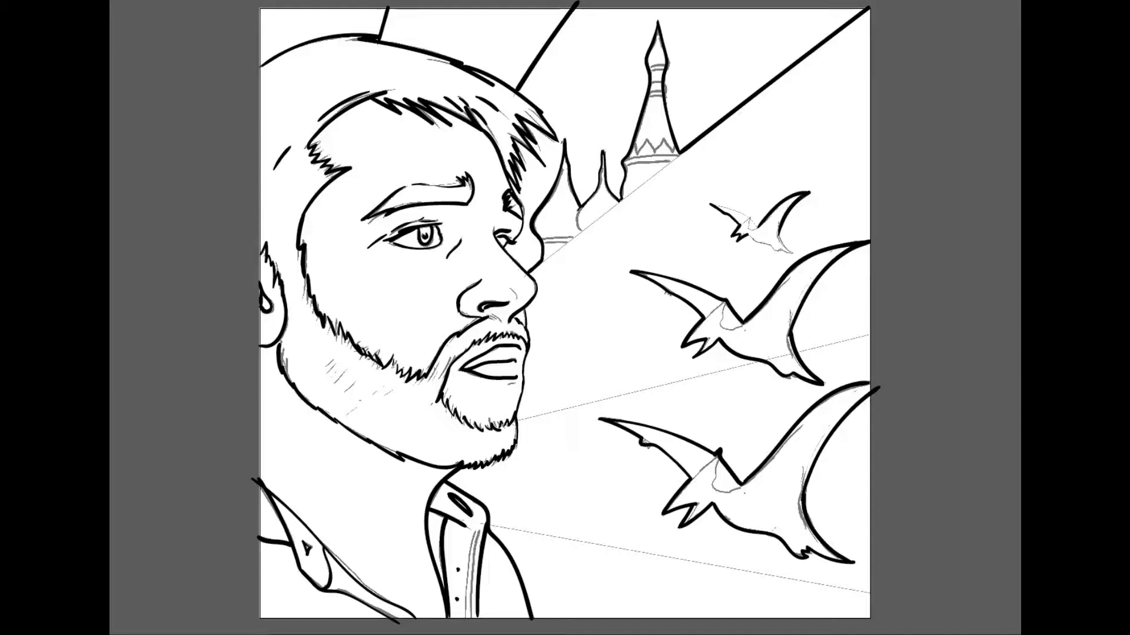
{"action": "mouse_move", "coordinate": [791, 253]}
{"action": "left_mouse_down"}
{"action": "mouse_move", "coordinate": [747, 235]}
{"action": "mouse_move", "coordinate": [778, 229]}
{"action": "left_mouse_up"}
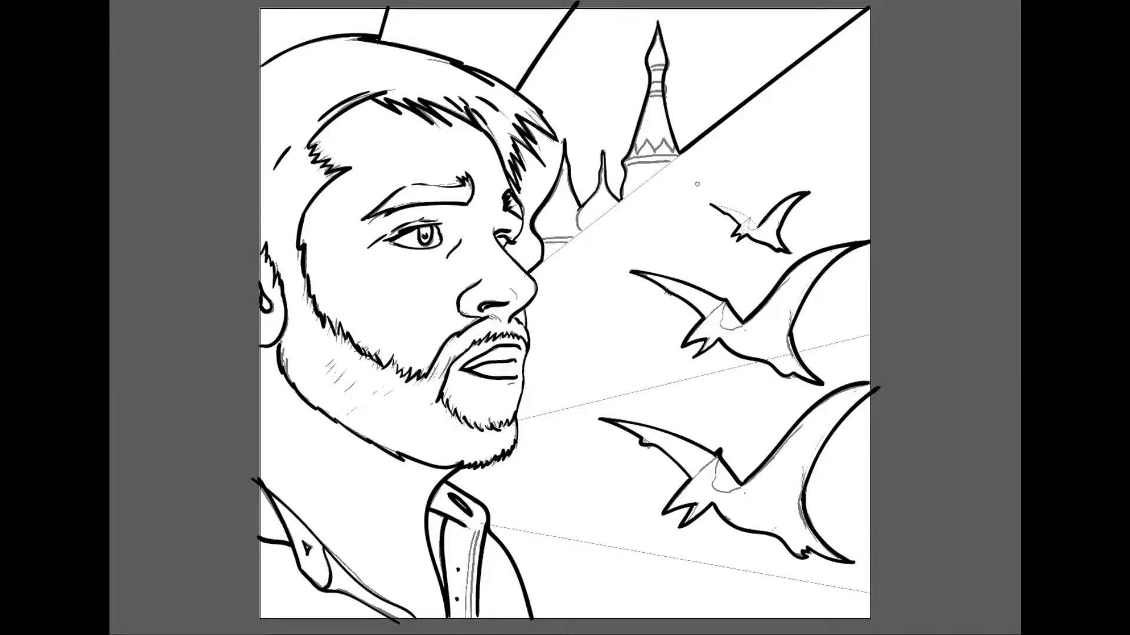
{"action": "left_click_drag", "start_coordinate": [710, 204], "coordinate": [759, 226]}
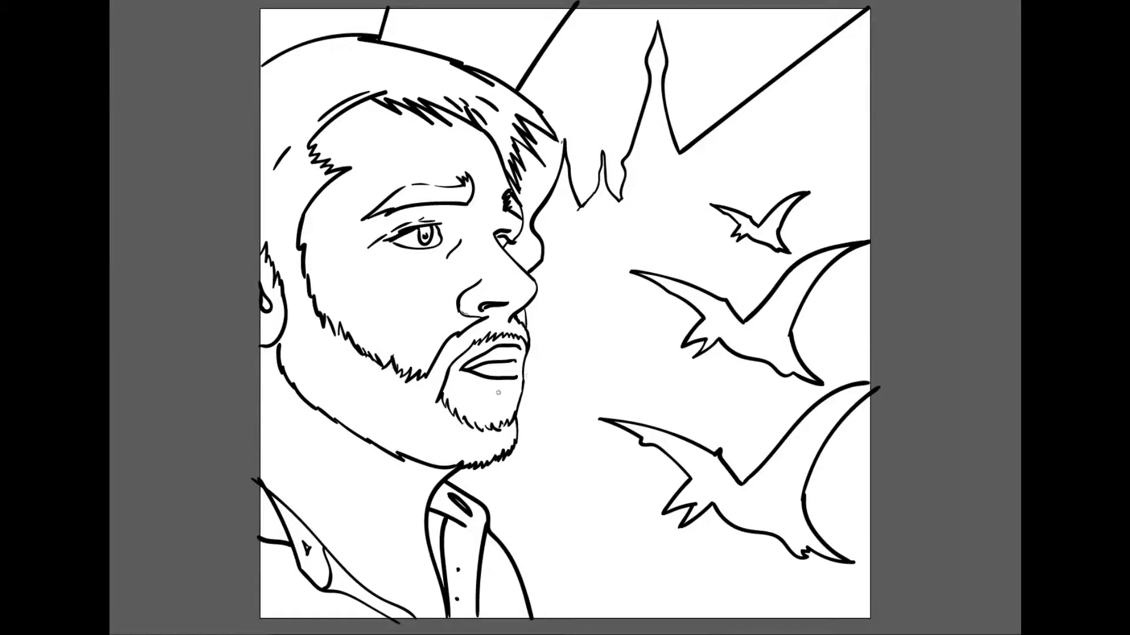
Ink the small shadow mark beneath the lower lip and a short beard stroke beside the mouth corner.
{"action": "left_click_drag", "start_coordinate": [504, 389], "coordinate": [487, 399]}
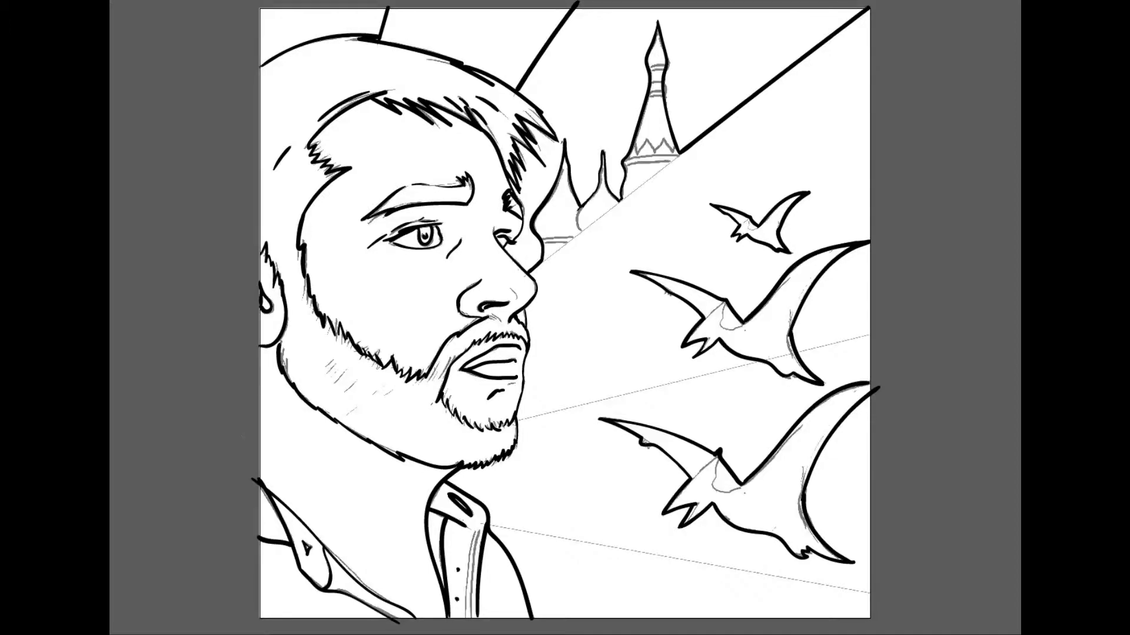
{"action": "left_click_drag", "start_coordinate": [448, 363], "coordinate": [438, 382]}
{"action": "left_click_drag", "start_coordinate": [331, 356], "coordinate": [336, 384]}
{"action": "left_click_drag", "start_coordinate": [359, 379], "coordinate": [345, 390]}
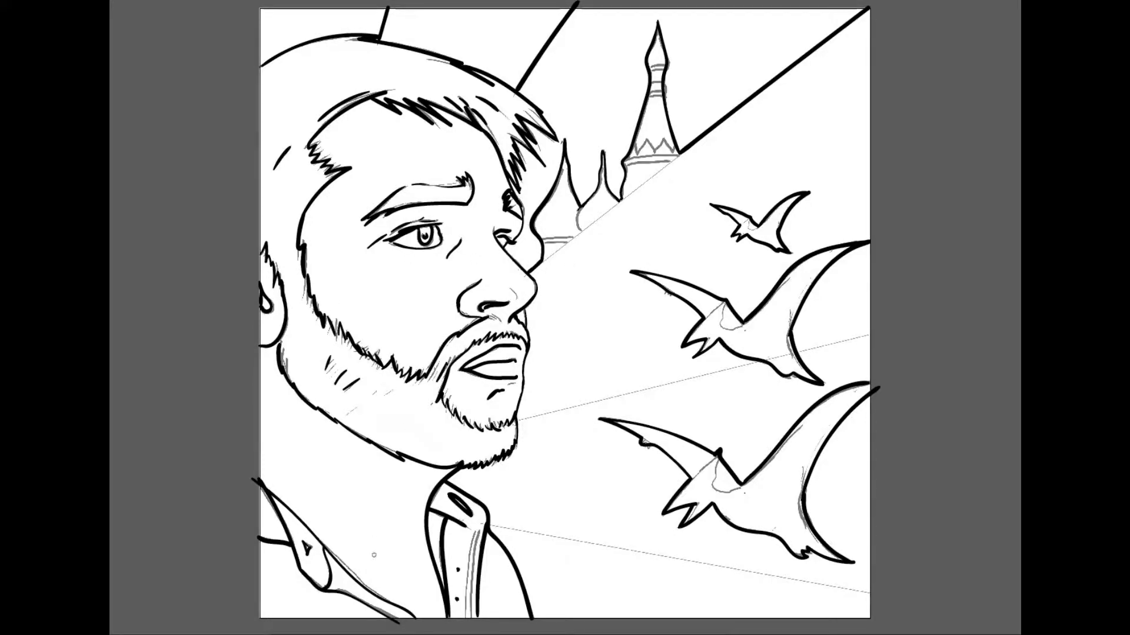
{"action": "key", "text": "ctrl+z"}
{"action": "key", "text": "ctrl+z"}
{"action": "key", "text": "ctrl+z"}
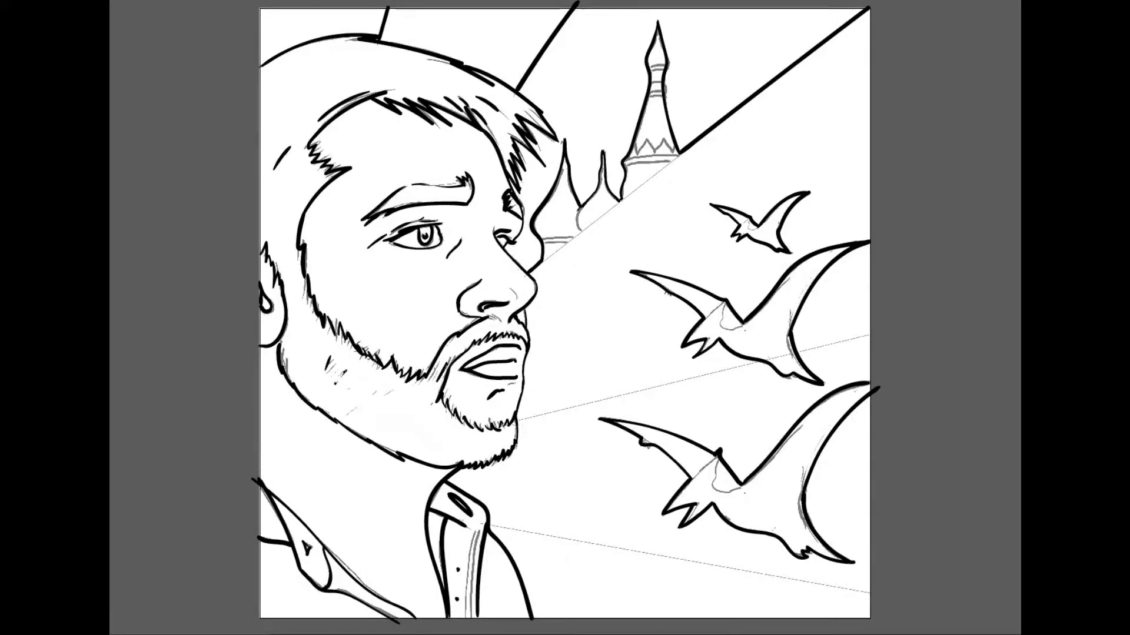
{"action": "key", "text": "ctrl+z"}
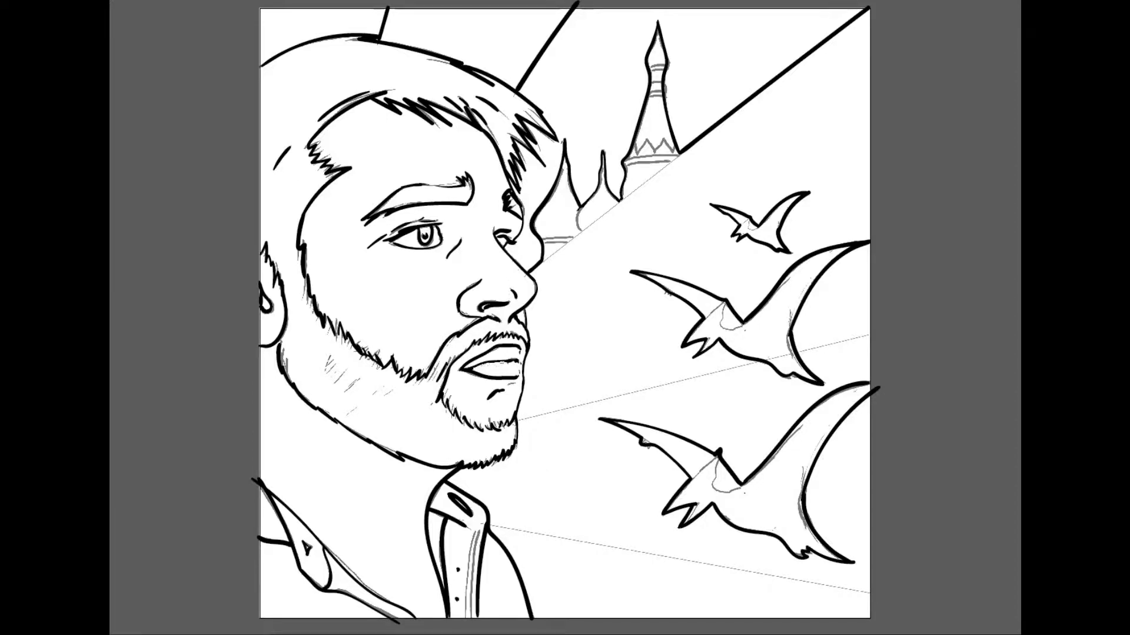
Ink the line between the lips and hide the underlying sketch so only the inked lines show.
{"action": "left_click_drag", "start_coordinate": [473, 369], "coordinate": [519, 361]}
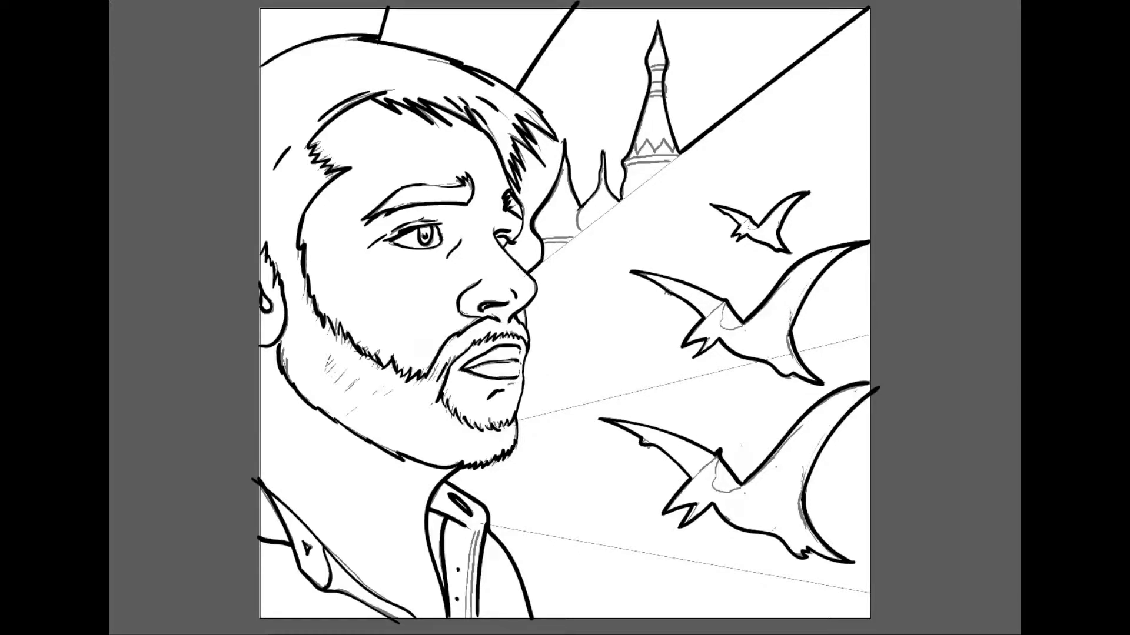
{"action": "key", "text": "ctrl+shift+w"}
{"action": "key", "text": "ctrl+shift+w"}
{"action": "key", "text": "ctrl+shift+w"}
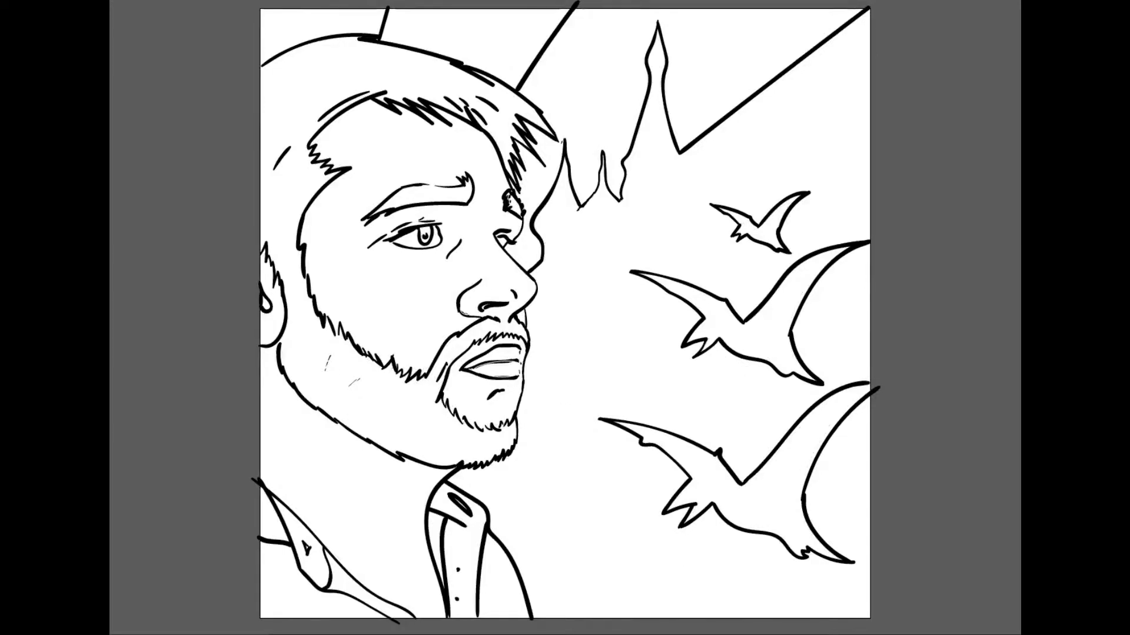
Export the inked line art as a CMYK JPEG at quality 10 (Maximum) and 300 ppi.
{"action": "key", "text": "alt+f"}
{"action": "left_click", "coordinate": [131, 202]}
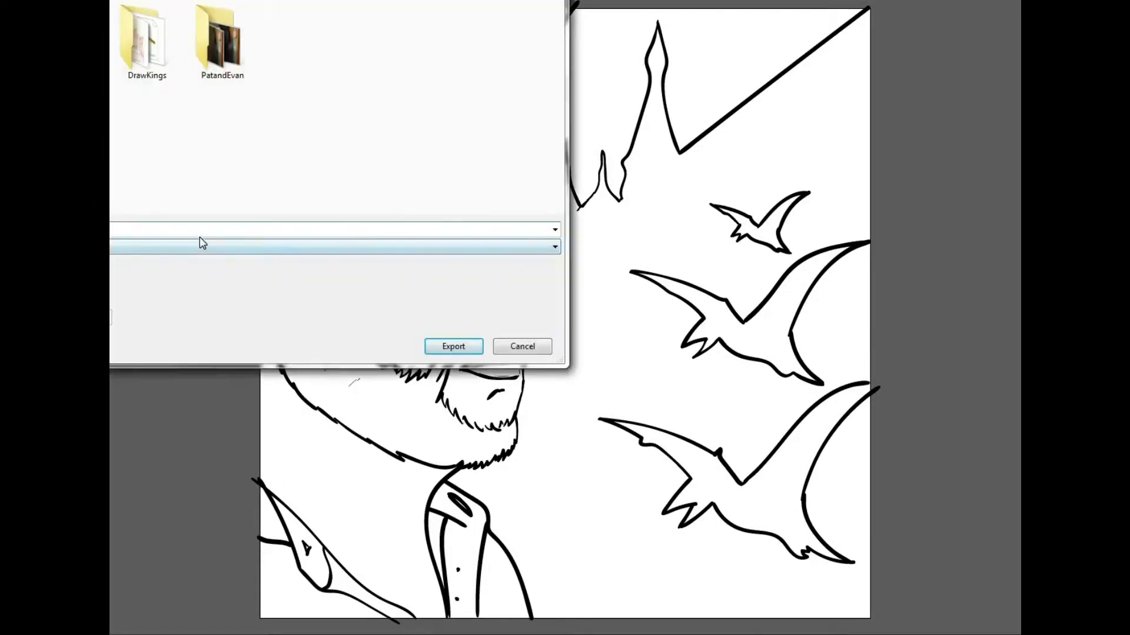
{"action": "left_click", "coordinate": [200, 243]}
{"action": "left_click", "coordinate": [201, 318]}
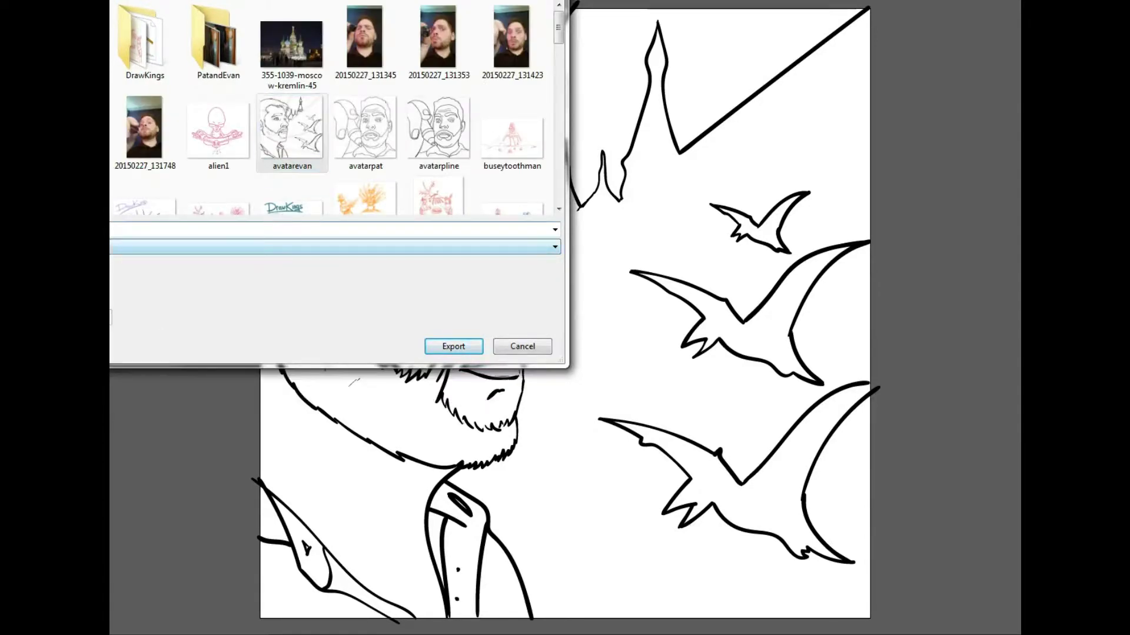
{"action": "left_click", "coordinate": [462, 347]}
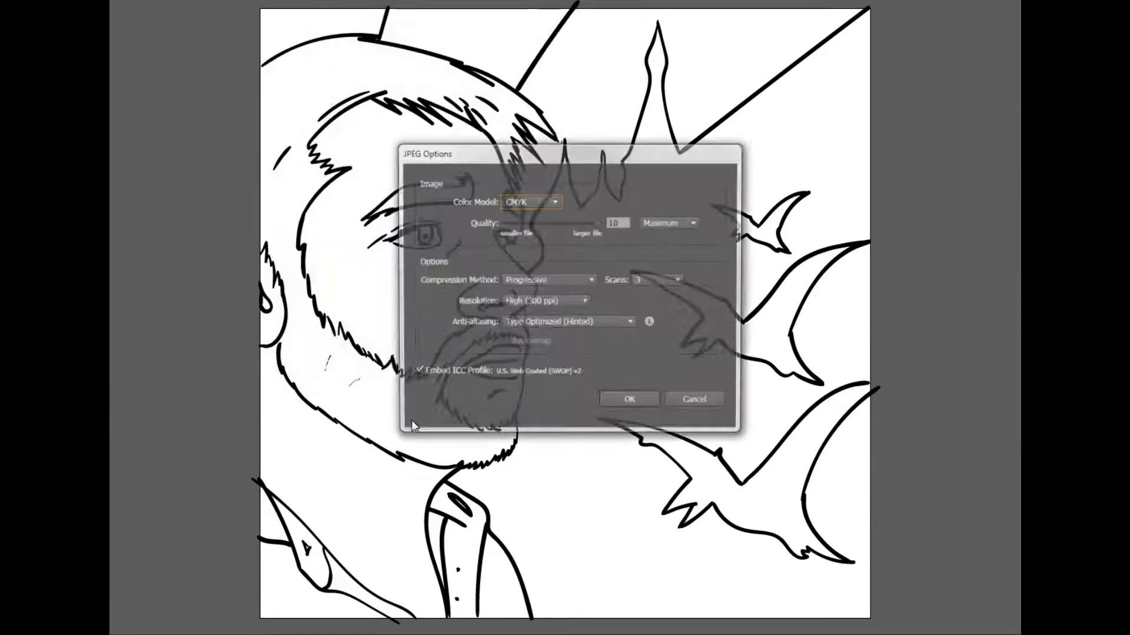
{"action": "left_click", "coordinate": [627, 403]}
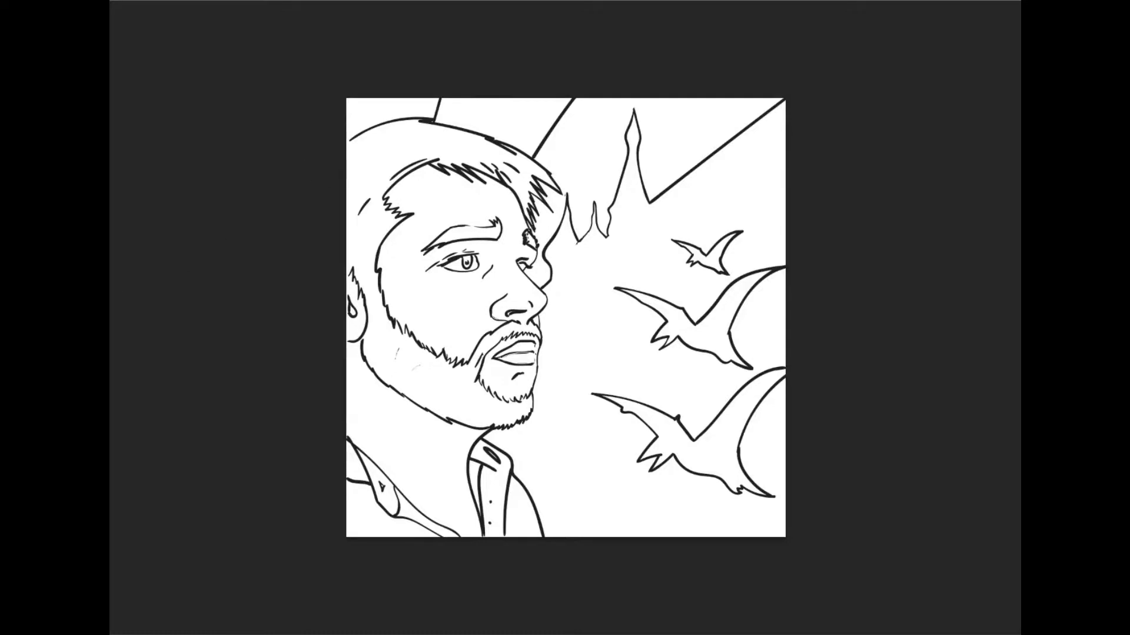
{"action": "left_click", "coordinate": [515, 242]}
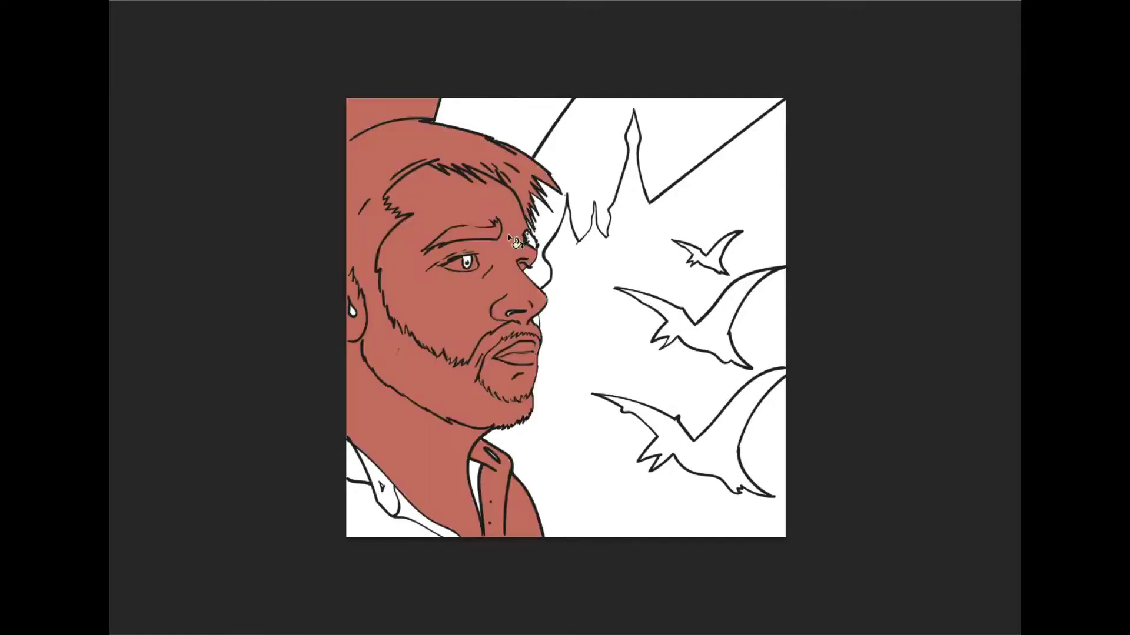
{"action": "key", "text": "ctrl+z"}
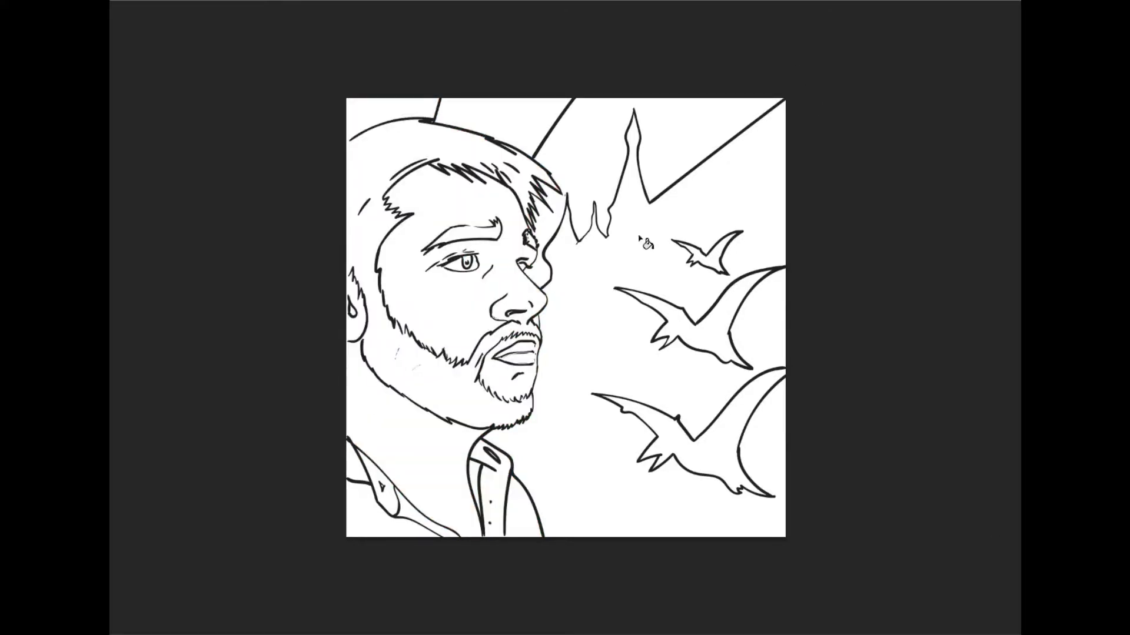
{"action": "left_click", "coordinate": [721, 452]}
{"action": "key", "text": "ctrl+z"}
Fill the three pterosaurs, the sky behind the domes and the sky corner behind the man's head with red.
{"action": "left_click", "coordinate": [723, 448]}
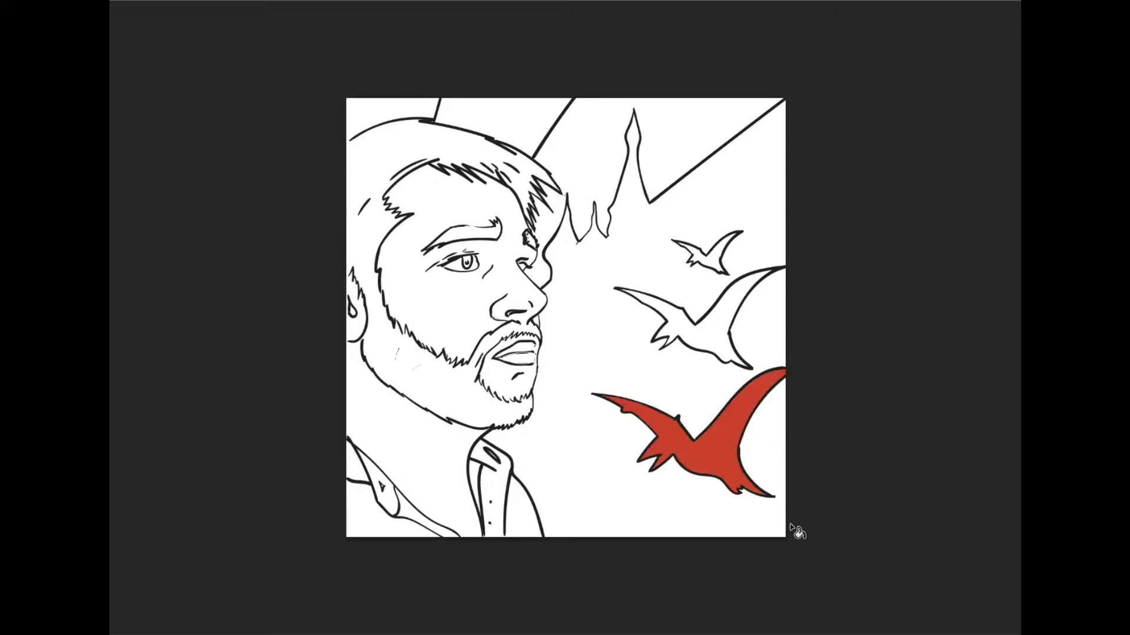
{"action": "left_click", "coordinate": [721, 326]}
{"action": "left_click", "coordinate": [724, 266]}
{"action": "left_click", "coordinate": [580, 144]}
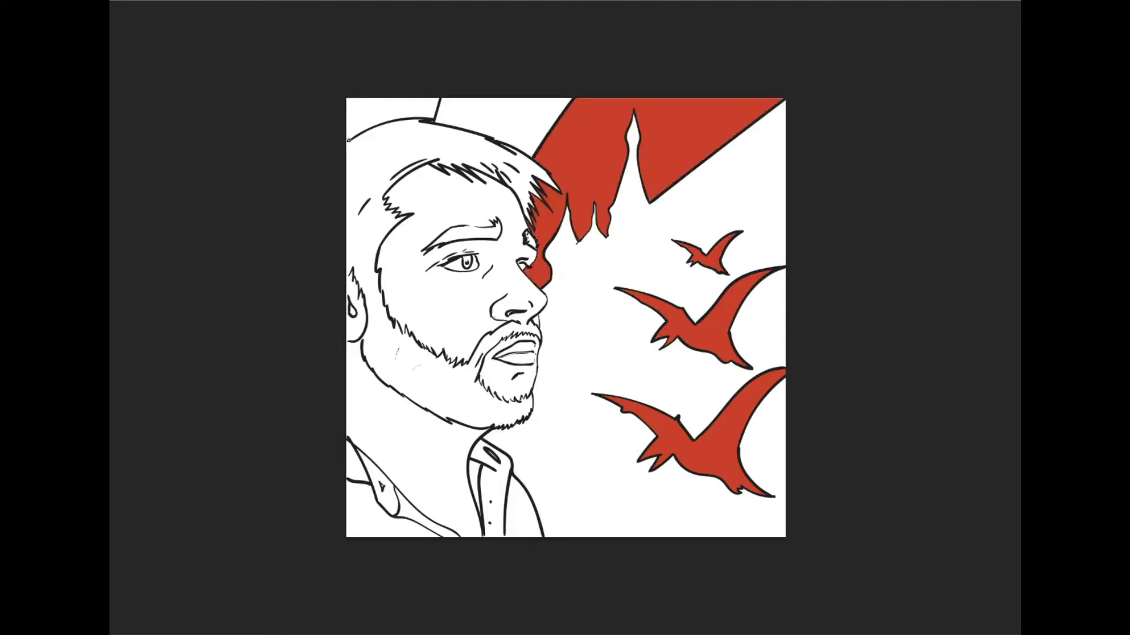
{"action": "left_click", "coordinate": [376, 110]}
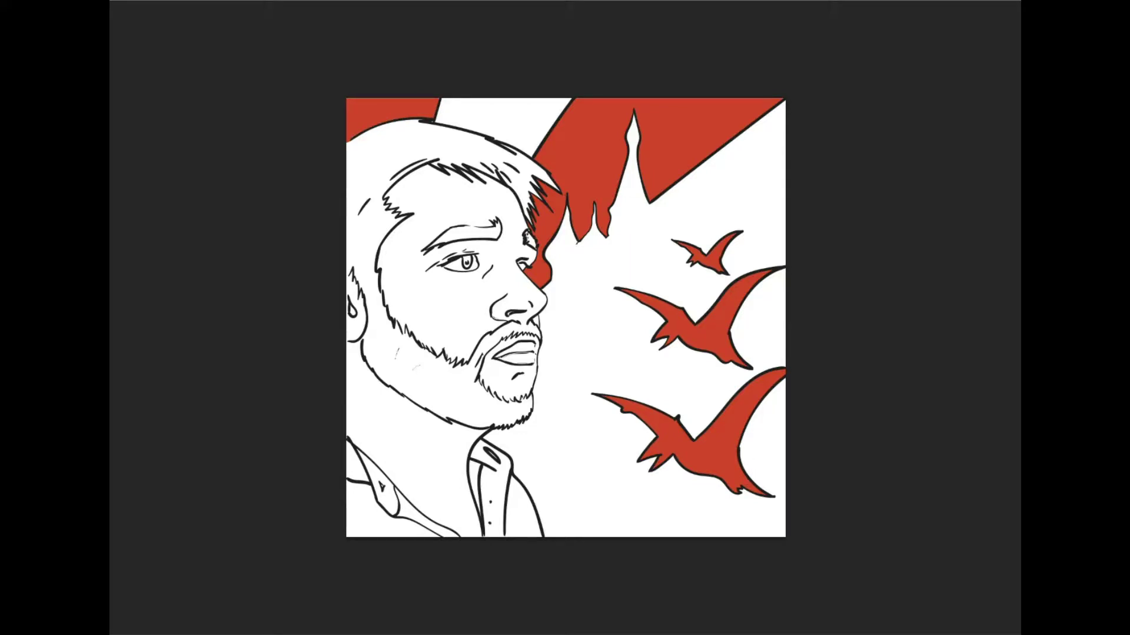
Fill the sky ray above the man's hair with light salmon and try the same colour on the large background area.
{"action": "left_click", "coordinate": [538, 144]}
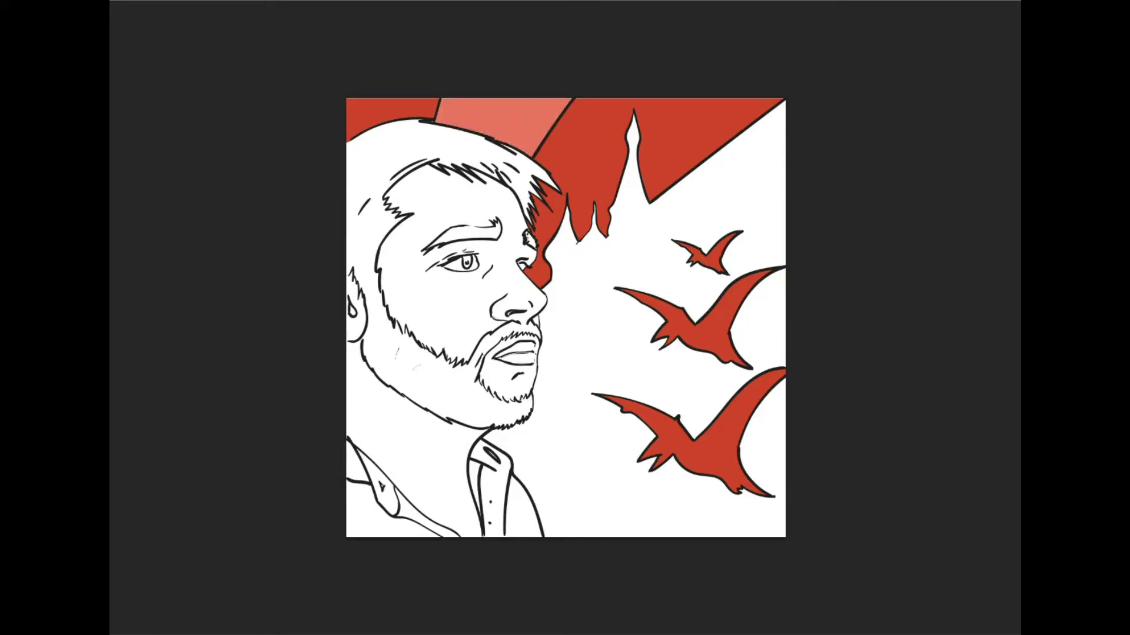
{"action": "key", "text": "ctrl+z"}
{"action": "left_click", "coordinate": [509, 127]}
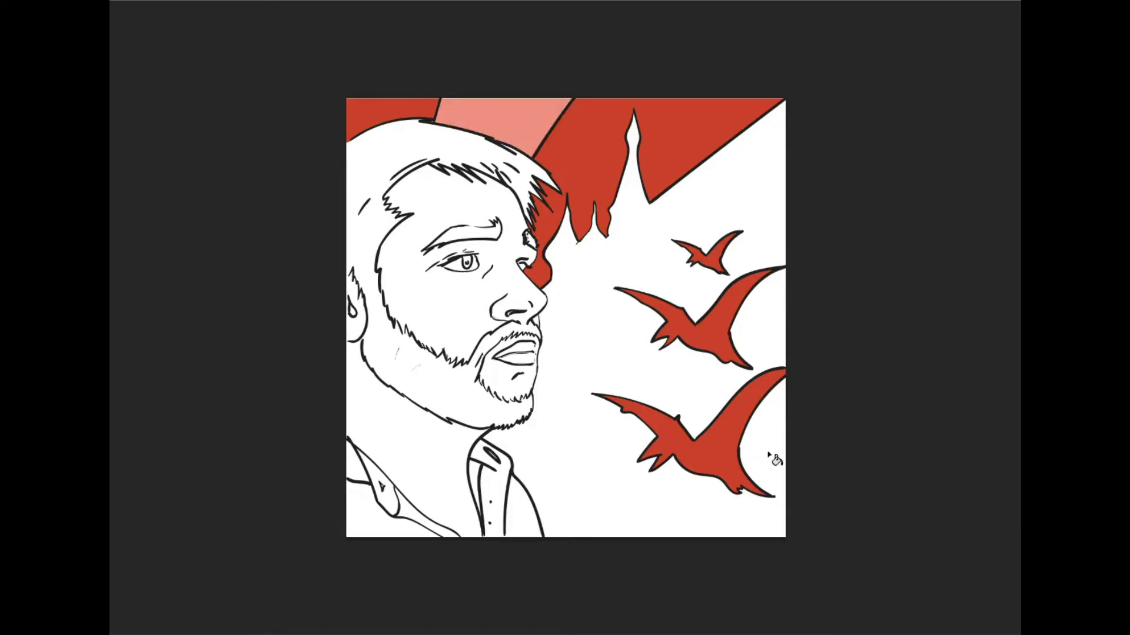
{"action": "left_click", "coordinate": [588, 485]}
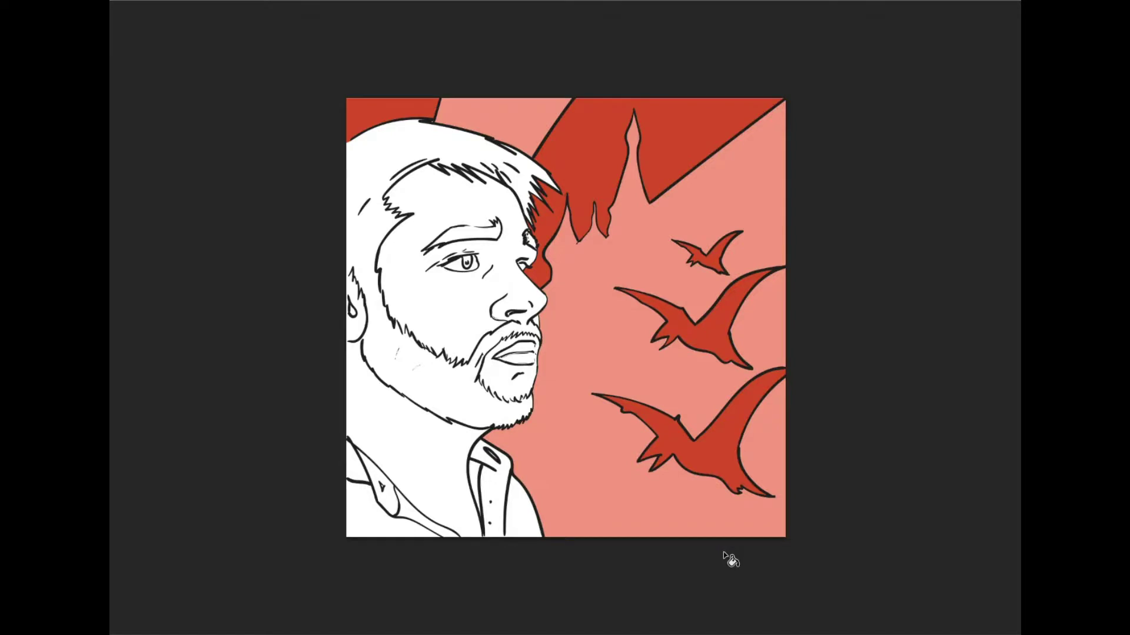
{"action": "key", "text": "ctrl+z"}
{"action": "key", "text": "ctrl+z"}
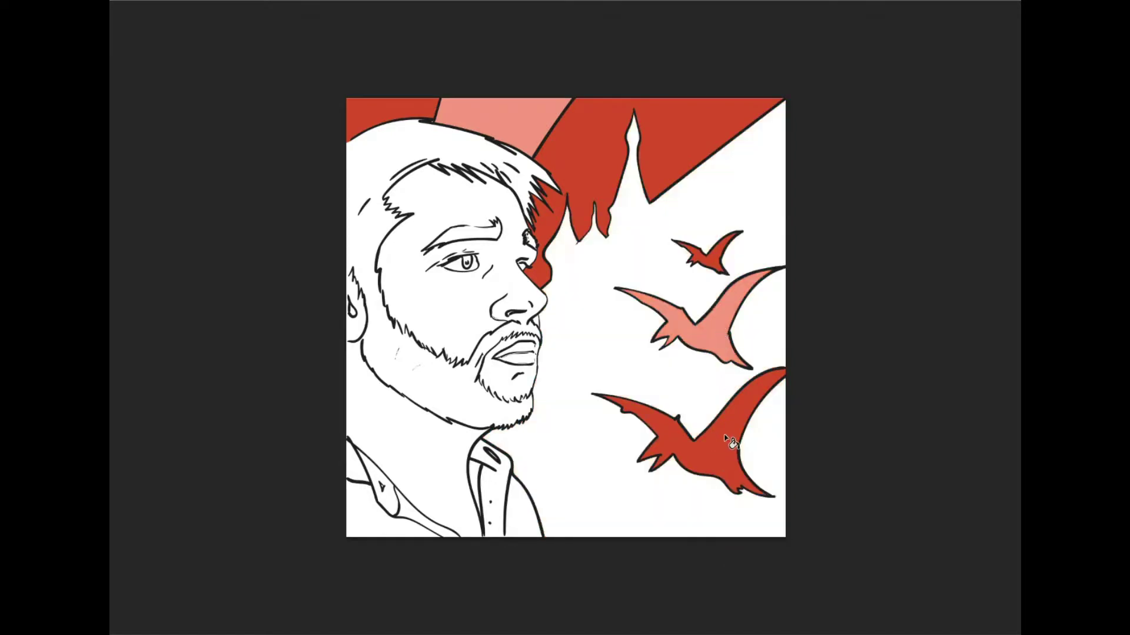
Recolour the largest and smallest pterosaurs and the sky behind the domes with light salmon.
{"action": "left_click", "coordinate": [725, 439]}
{"action": "left_click", "coordinate": [716, 260]}
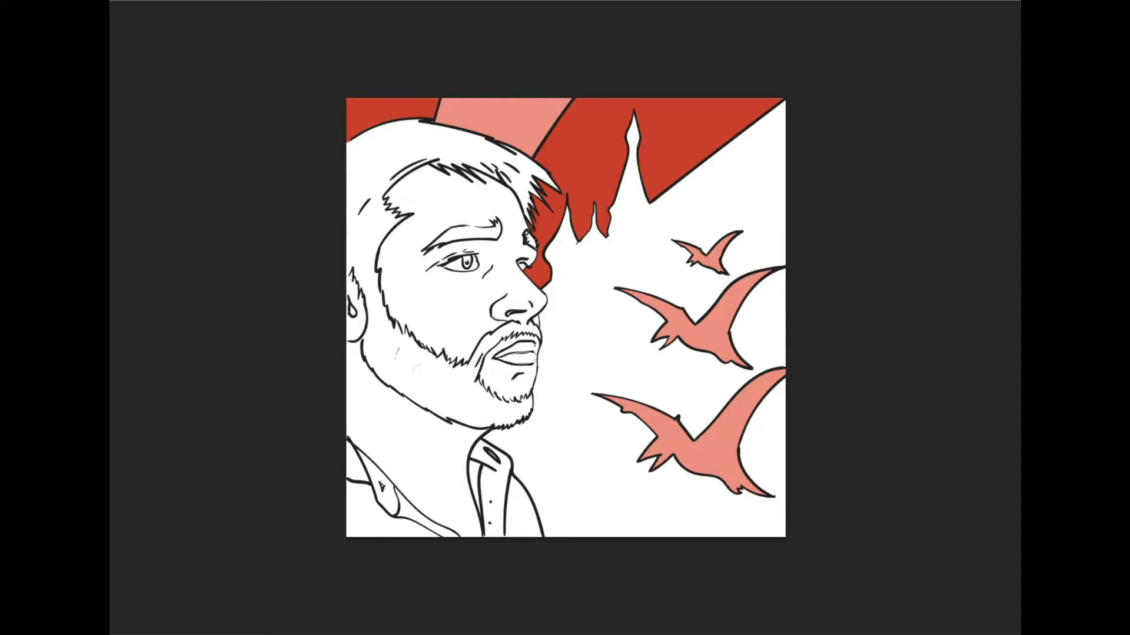
{"action": "left_click", "coordinate": [614, 147]}
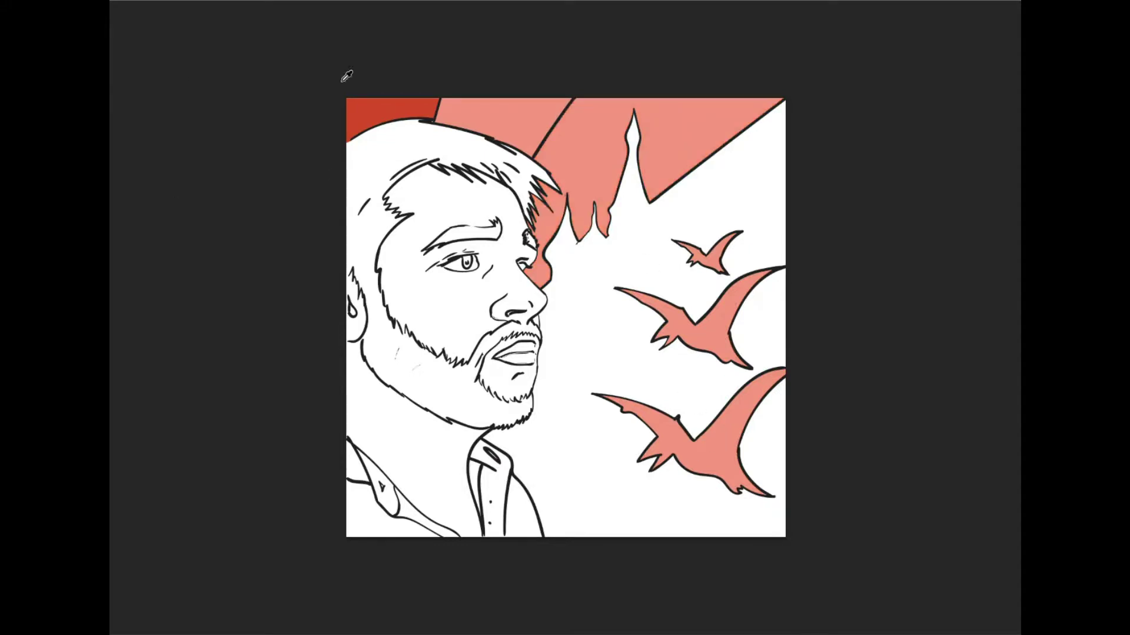
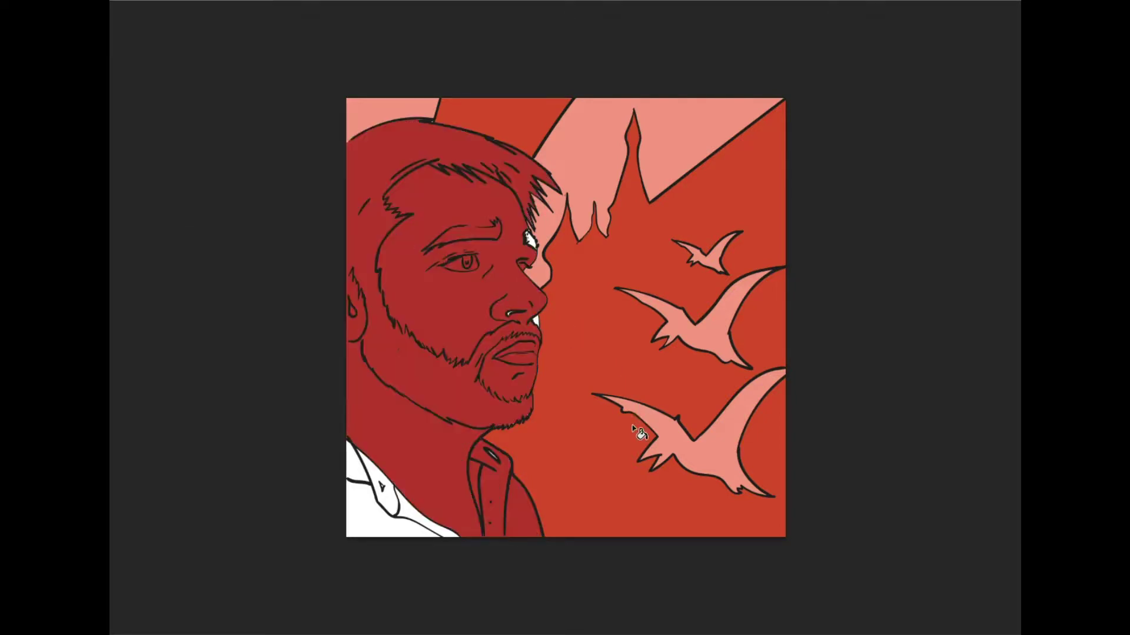
Undo the crimson fill over the whole figure and fill only the hair, beard and both eyebrows with crimson.
{"action": "key", "text": "ctrl+z"}
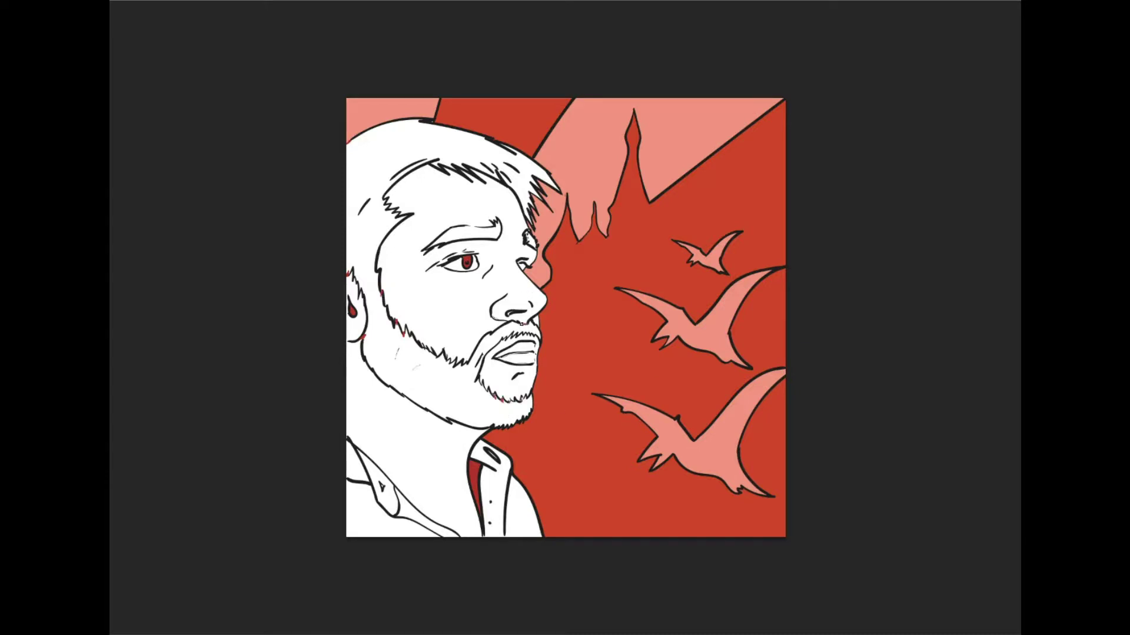
{"action": "left_click", "coordinate": [521, 323]}
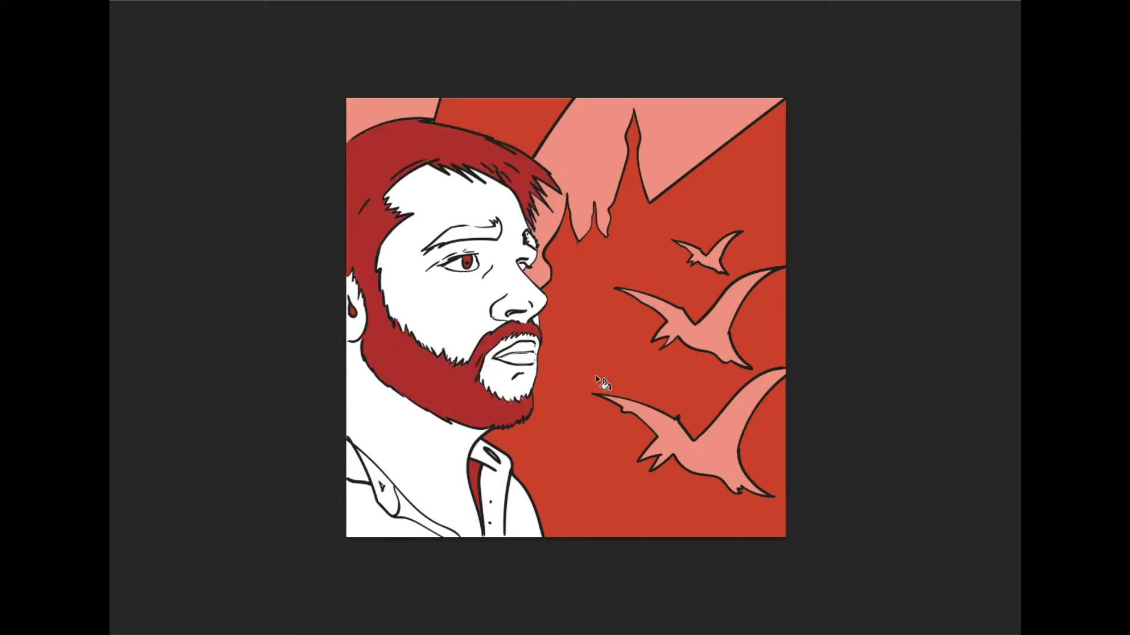
{"action": "left_click_drag", "start_coordinate": [467, 228], "coordinate": [479, 228]}
{"action": "left_click", "coordinate": [477, 229]}
{"action": "left_click", "coordinate": [461, 236]}
{"action": "left_click", "coordinate": [529, 241]}
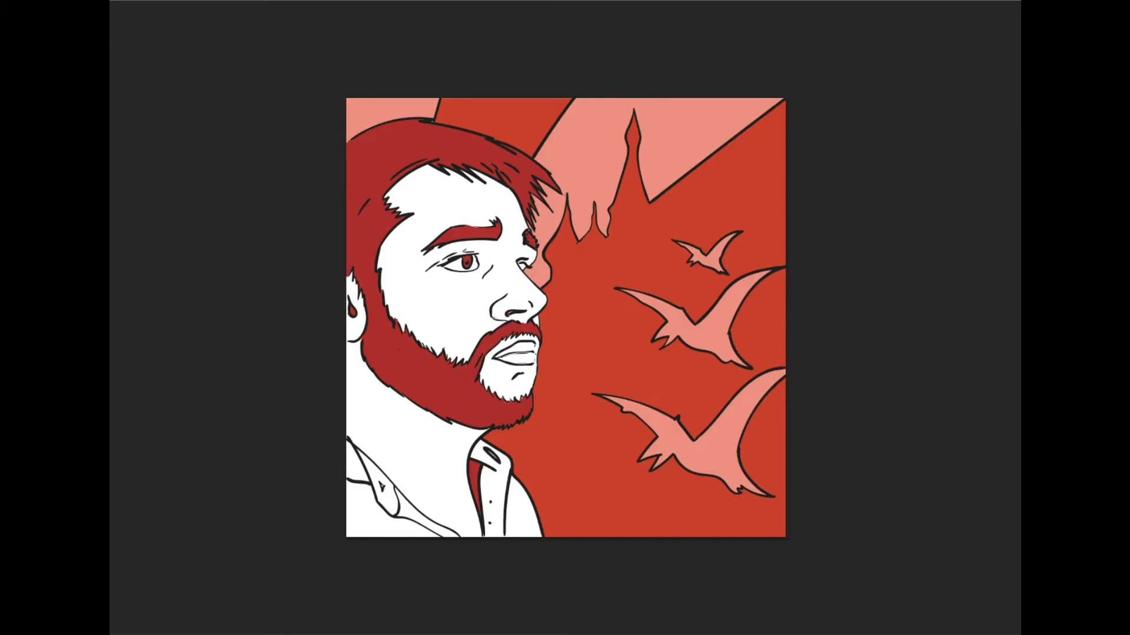
{"action": "left_click", "coordinate": [455, 216]}
{"action": "key", "text": "ctrl+z"}
{"action": "left_click", "coordinate": [444, 468]}
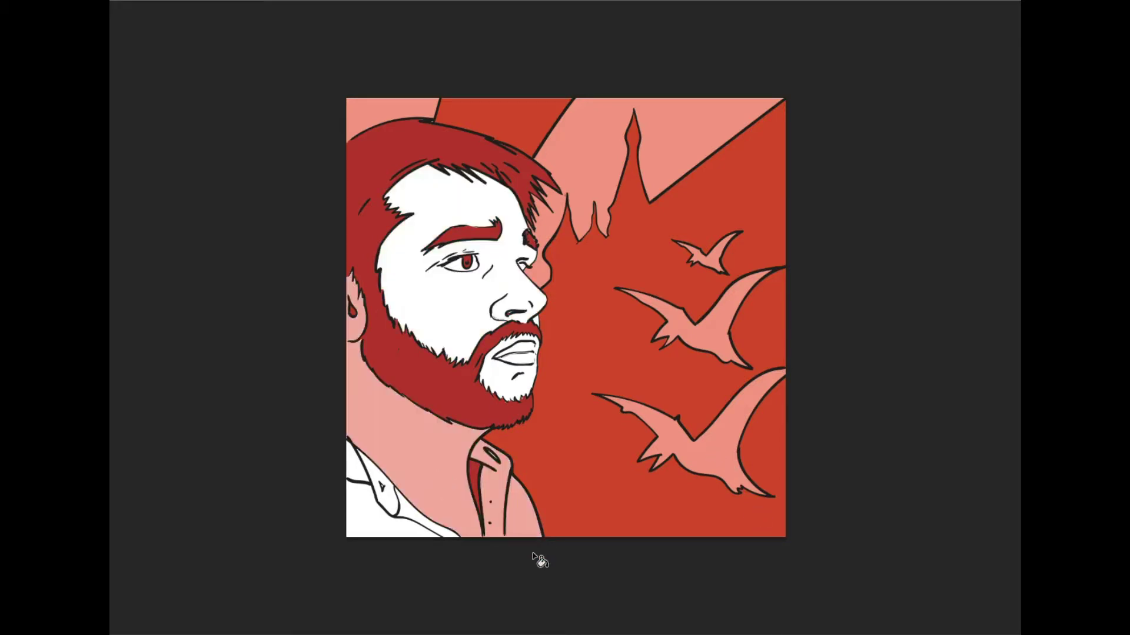
{"action": "key", "text": "ctrl+z"}
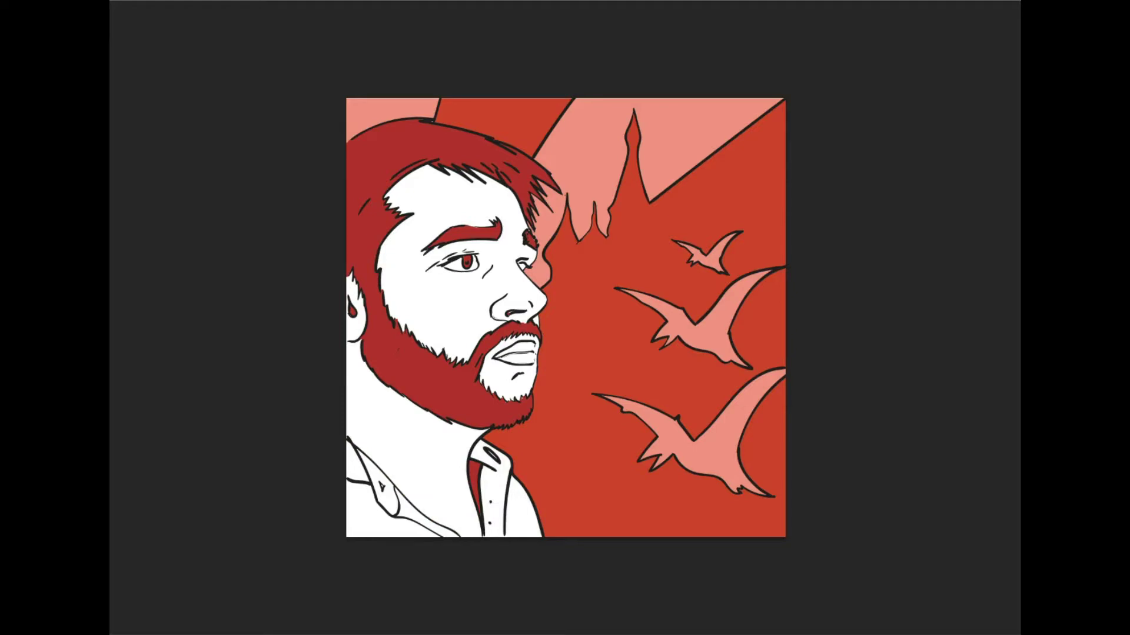
Fill the man's face, ear, neck and the chin area around the mouth with pale pink.
{"action": "left_click", "coordinate": [456, 324]}
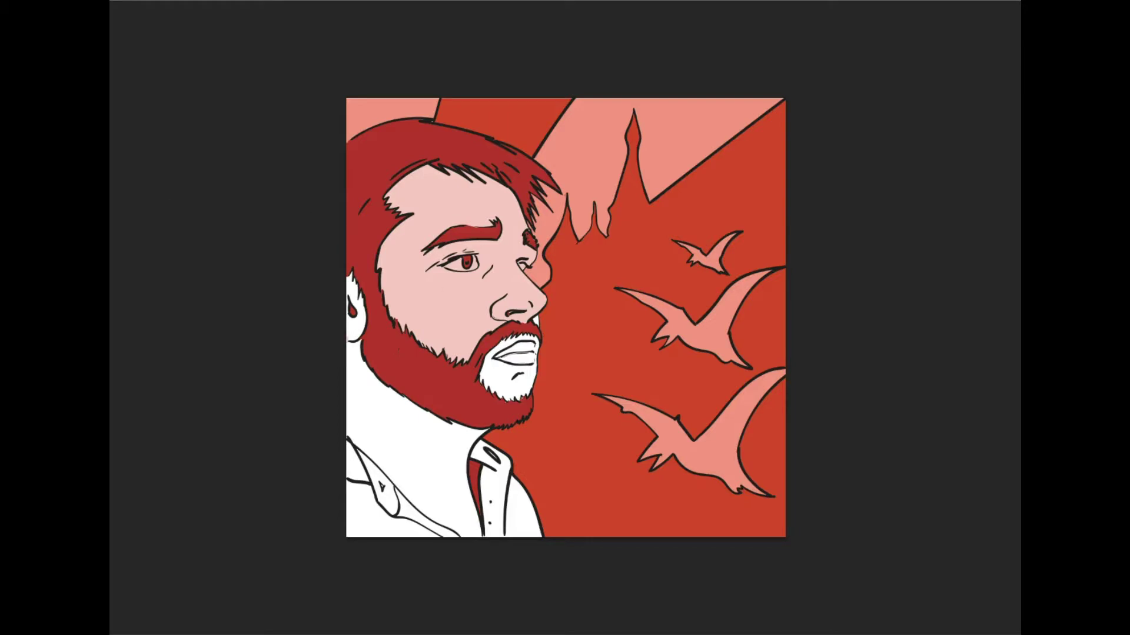
{"action": "left_click", "coordinate": [380, 390]}
{"action": "key", "text": "ctrl+z"}
{"action": "left_click", "coordinate": [440, 434]}
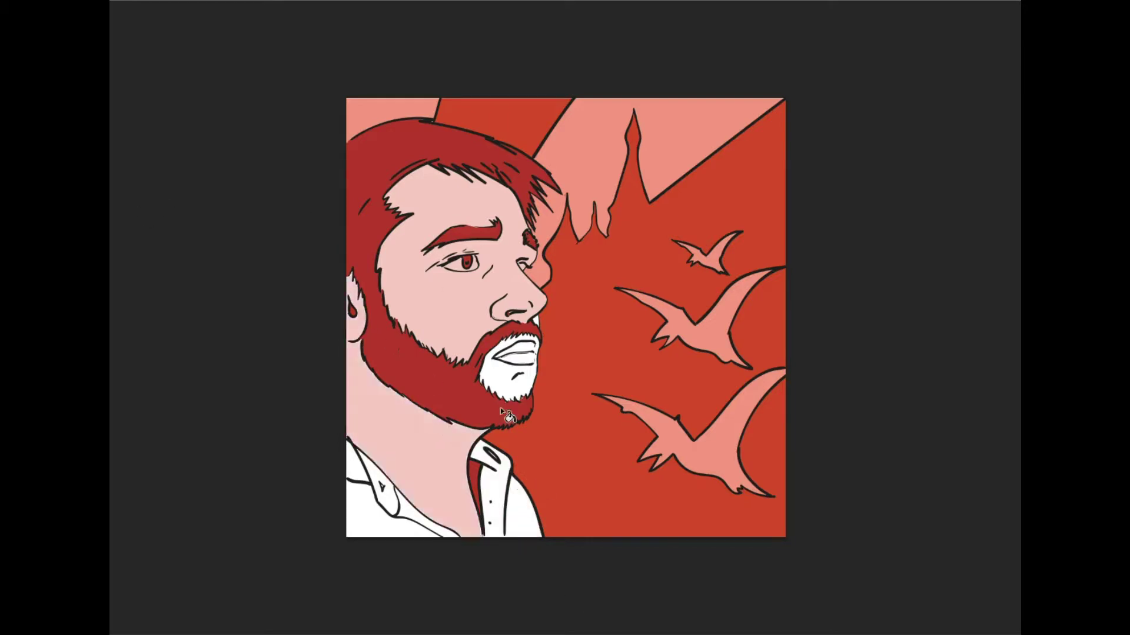
{"action": "left_click", "coordinate": [509, 382]}
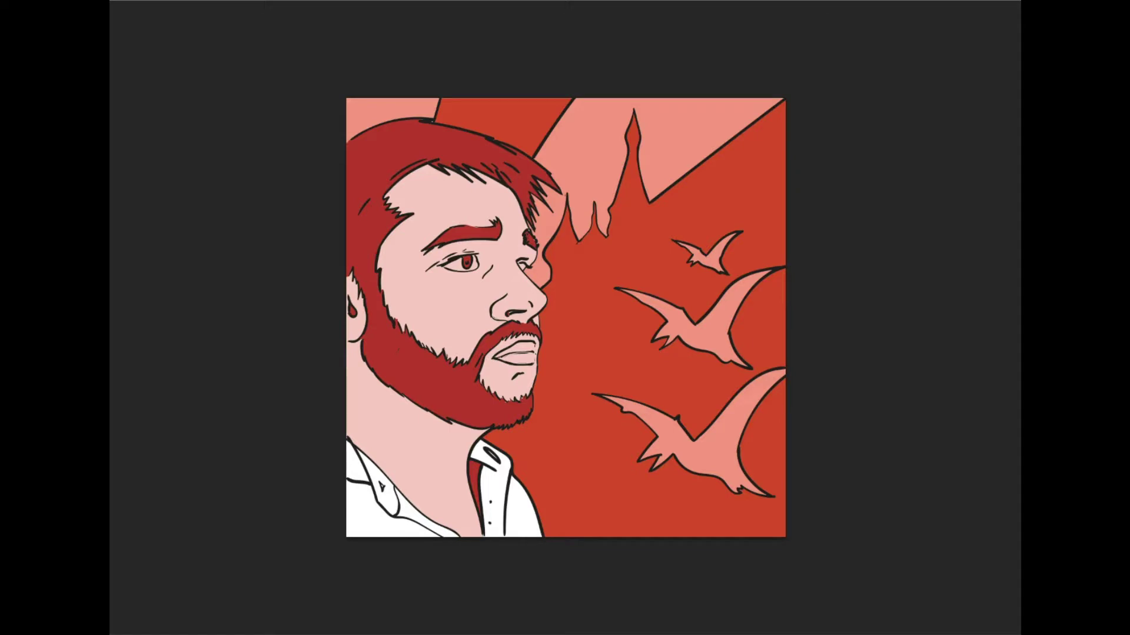
Fill the outer shirt and its collar flaps with dark maroon, and the inner shirt at the neckline with crimson.
{"action": "left_click", "coordinate": [474, 494]}
{"action": "key", "text": "ctrl+z"}
{"action": "left_click", "coordinate": [373, 518]}
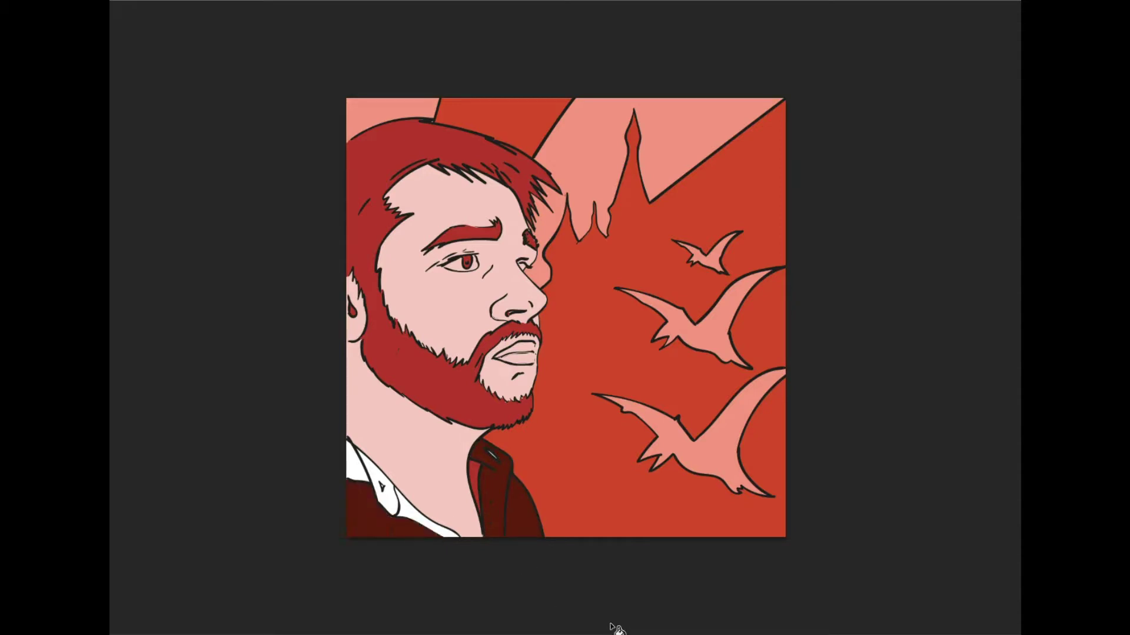
{"action": "left_click", "coordinate": [374, 475]}
{"action": "left_click", "coordinate": [378, 477]}
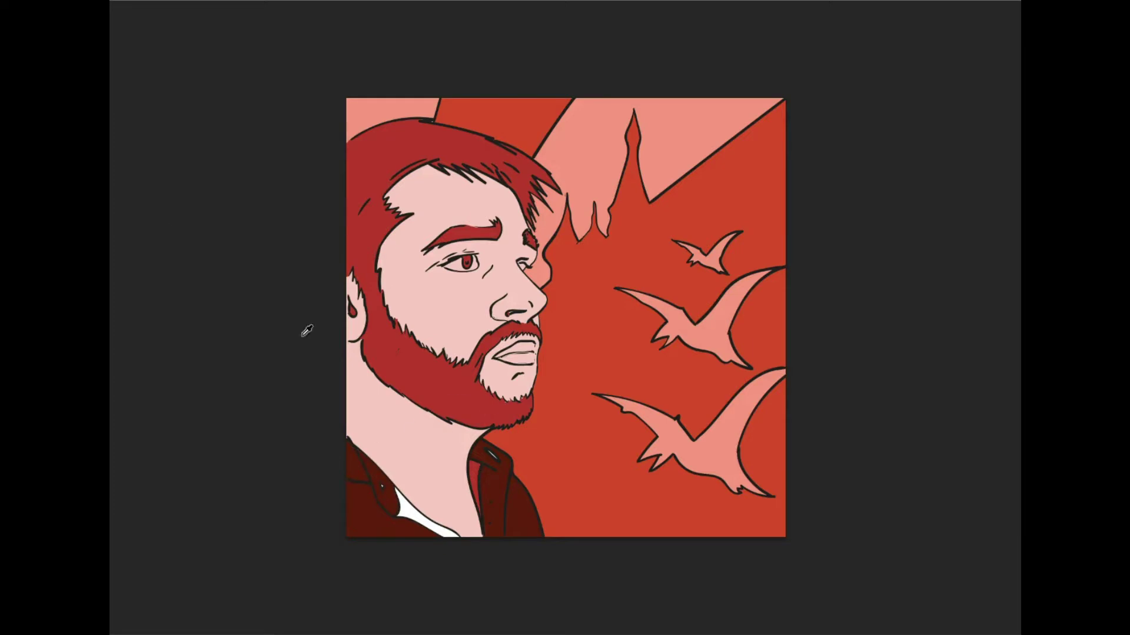
{"action": "left_click", "coordinate": [416, 513]}
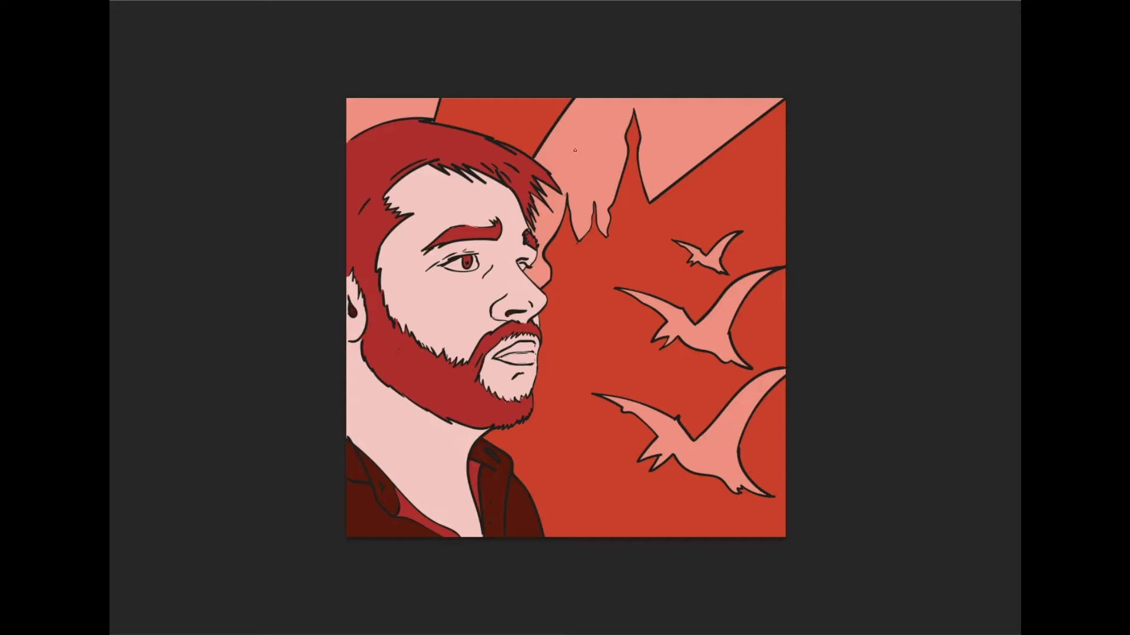
Brush slightly darker pink shading around the nose and eye, and touch up the lips, collar slit and hair edge.
{"action": "left_click_drag", "start_coordinate": [497, 356], "coordinate": [533, 346]}
{"action": "left_click", "coordinate": [511, 360]}
{"action": "key", "text": "ctrl+z"}
{"action": "left_click", "coordinate": [492, 456]}
{"action": "mouse_move", "coordinate": [348, 140]}
{"action": "left_mouse_down"}
{"action": "mouse_move", "coordinate": [396, 117]}
{"action": "mouse_move", "coordinate": [453, 123]}
{"action": "left_mouse_up"}
{"action": "mouse_move", "coordinate": [500, 312]}
{"action": "left_mouse_down"}
{"action": "mouse_move", "coordinate": [526, 319]}
{"action": "mouse_move", "coordinate": [540, 306]}
{"action": "left_mouse_up"}
{"action": "mouse_move", "coordinate": [428, 266]}
{"action": "left_mouse_down"}
{"action": "mouse_move", "coordinate": [495, 242]}
{"action": "mouse_move", "coordinate": [437, 248]}
{"action": "left_mouse_up"}
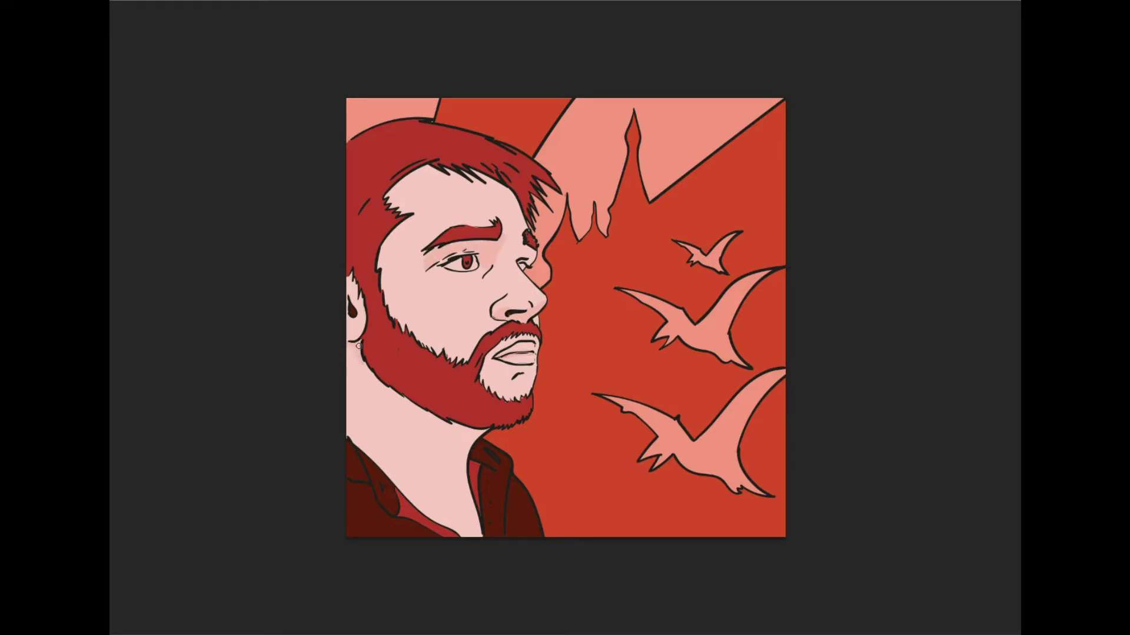
Paint a salmon-pink shadow on the neck, running below the jawline down to the collar.
{"action": "left_click_drag", "start_coordinate": [398, 397], "coordinate": [489, 438]}
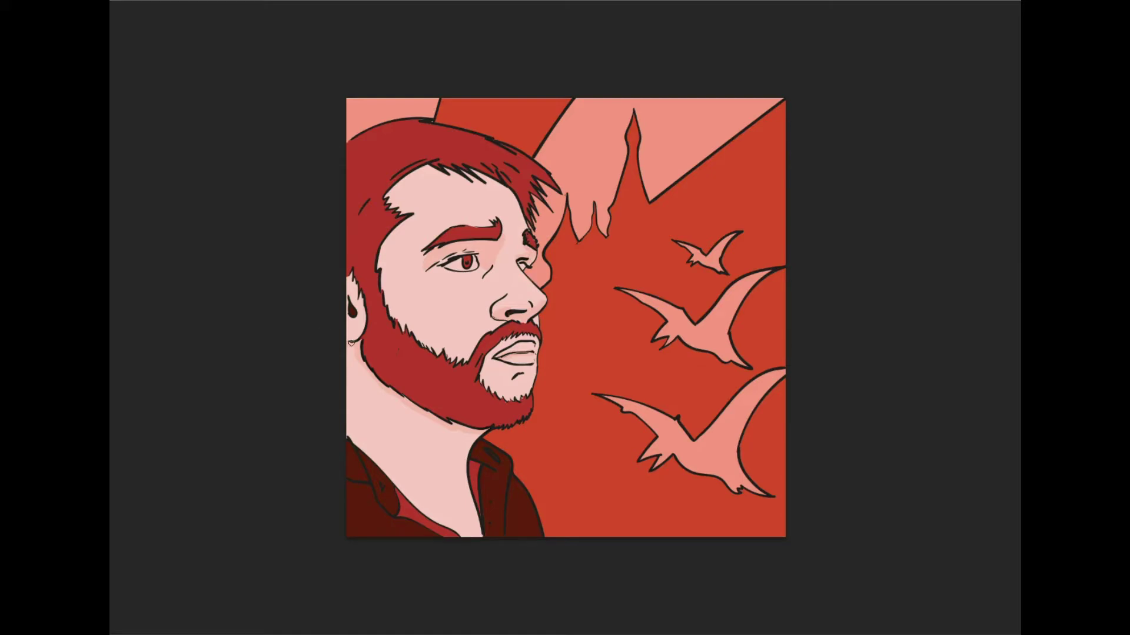
{"action": "mouse_move", "coordinate": [434, 426]}
{"action": "left_mouse_down"}
{"action": "mouse_move", "coordinate": [485, 431]}
{"action": "mouse_move", "coordinate": [466, 436]}
{"action": "left_mouse_up"}
{"action": "mouse_move", "coordinate": [466, 476]}
{"action": "left_mouse_down"}
{"action": "mouse_move", "coordinate": [432, 429]}
{"action": "mouse_move", "coordinate": [461, 463]}
{"action": "left_mouse_up"}
{"action": "mouse_move", "coordinate": [340, 346]}
{"action": "left_mouse_down"}
{"action": "mouse_move", "coordinate": [412, 446]}
{"action": "mouse_move", "coordinate": [466, 481]}
{"action": "left_mouse_up"}
{"action": "mouse_move", "coordinate": [370, 385]}
{"action": "left_mouse_down"}
{"action": "mouse_move", "coordinate": [421, 423]}
{"action": "mouse_move", "coordinate": [460, 475]}
{"action": "mouse_move", "coordinate": [419, 427]}
{"action": "mouse_move", "coordinate": [432, 451]}
{"action": "left_mouse_up"}
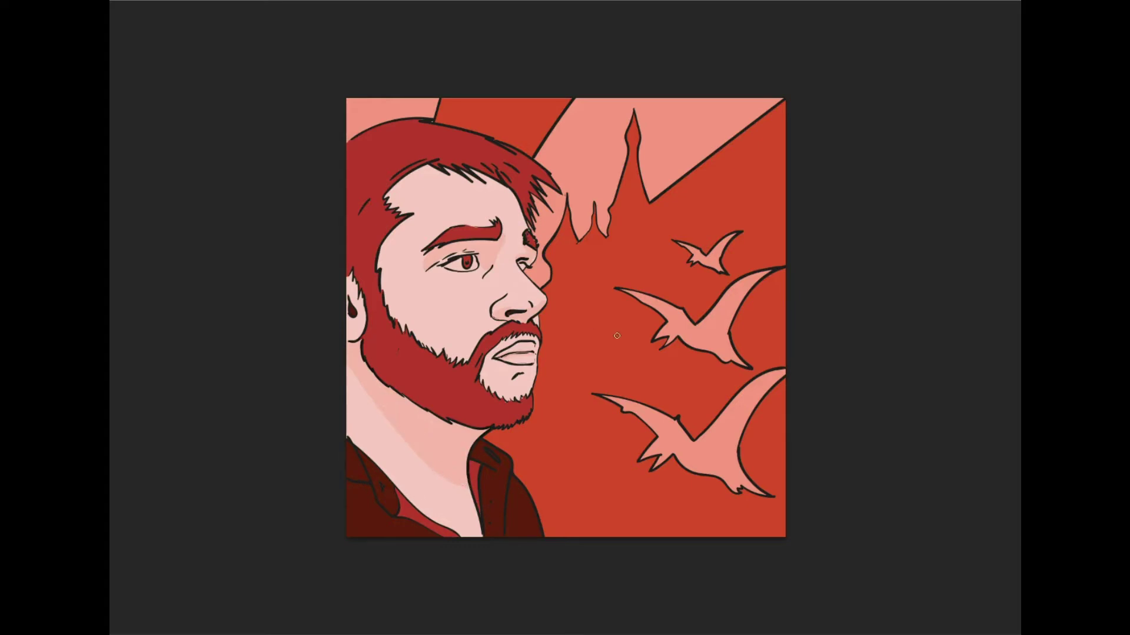
Add soft salmon-pink shading along the hairline and forehead, inside the ear and around the lower lip.
{"action": "mouse_move", "coordinate": [387, 196]}
{"action": "left_mouse_down"}
{"action": "mouse_move", "coordinate": [427, 166]}
{"action": "mouse_move", "coordinate": [400, 207]}
{"action": "mouse_move", "coordinate": [416, 212]}
{"action": "left_mouse_up"}
{"action": "mouse_move", "coordinate": [380, 269]}
{"action": "left_mouse_down"}
{"action": "mouse_move", "coordinate": [393, 233]}
{"action": "mouse_move", "coordinate": [453, 177]}
{"action": "mouse_move", "coordinate": [498, 179]}
{"action": "mouse_move", "coordinate": [517, 210]}
{"action": "left_mouse_up"}
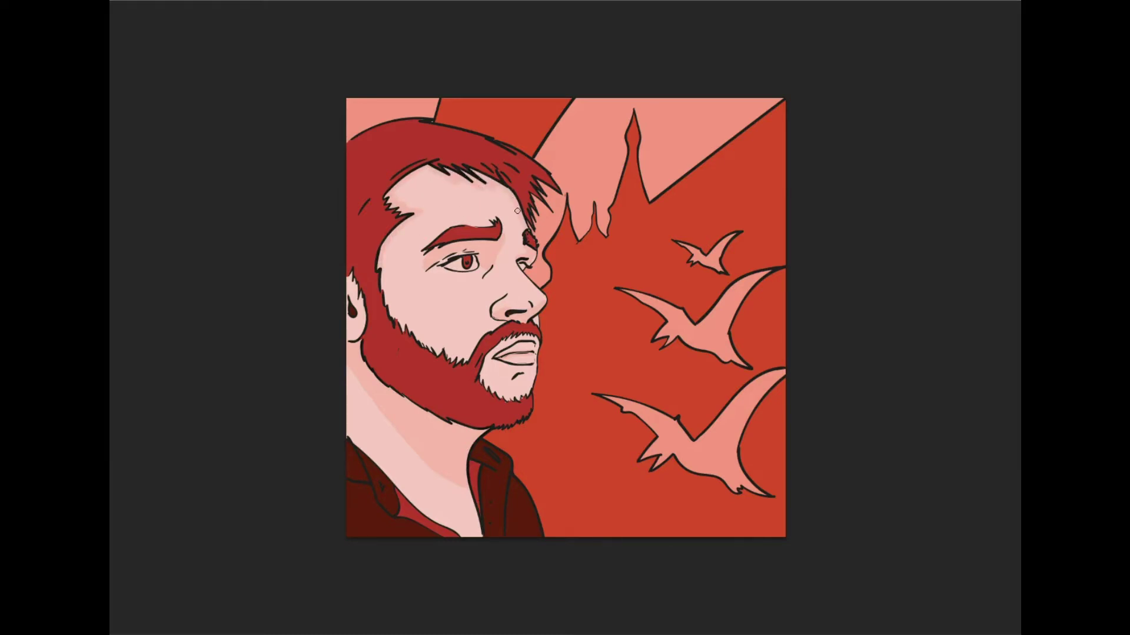
{"action": "left_click_drag", "start_coordinate": [349, 280], "coordinate": [352, 336]}
{"action": "mouse_move", "coordinate": [492, 360]}
{"action": "left_mouse_down"}
{"action": "mouse_move", "coordinate": [483, 381]}
{"action": "mouse_move", "coordinate": [525, 345]}
{"action": "mouse_move", "coordinate": [495, 390]}
{"action": "mouse_move", "coordinate": [536, 389]}
{"action": "left_mouse_up"}
Paint a darker maroon shadow on the shirt beneath the near collar flap, undoing the stray strokes.
{"action": "mouse_move", "coordinate": [348, 438]}
{"action": "left_mouse_down"}
{"action": "mouse_move", "coordinate": [475, 557]}
{"action": "mouse_move", "coordinate": [361, 444]}
{"action": "left_mouse_up"}
{"action": "key", "text": "ctrl+z"}
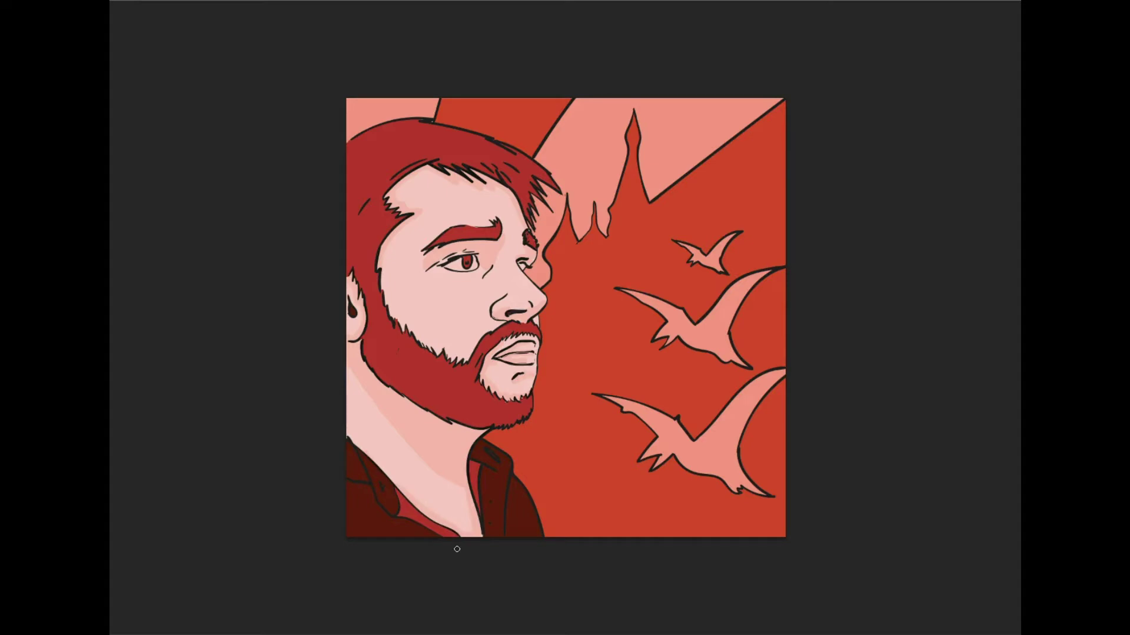
{"action": "mouse_move", "coordinate": [351, 488]}
{"action": "left_mouse_down"}
{"action": "mouse_move", "coordinate": [429, 547]}
{"action": "mouse_move", "coordinate": [401, 524]}
{"action": "left_mouse_up"}
{"action": "left_click_drag", "start_coordinate": [507, 537], "coordinate": [510, 494]}
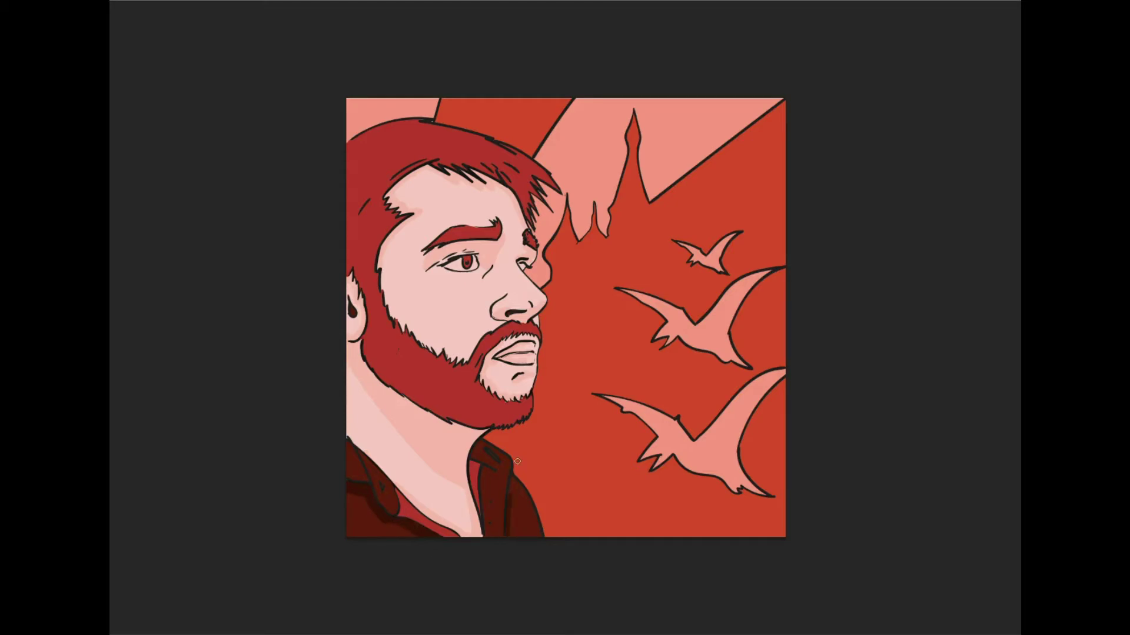
{"action": "key", "text": "ctrl+z"}
Draw a dark red ellipse about 317 by 309 px in the salmon sky beside the tallest spire.
{"action": "key", "text": "u"}
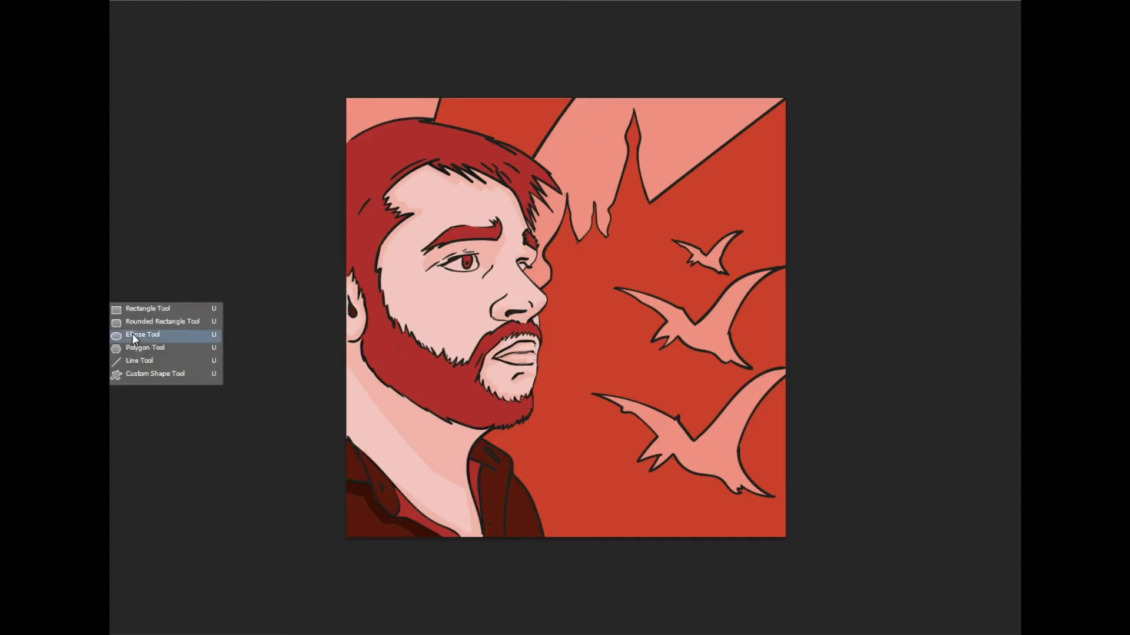
{"action": "left_click_drag", "start_coordinate": [655, 112], "coordinate": [691, 145]}
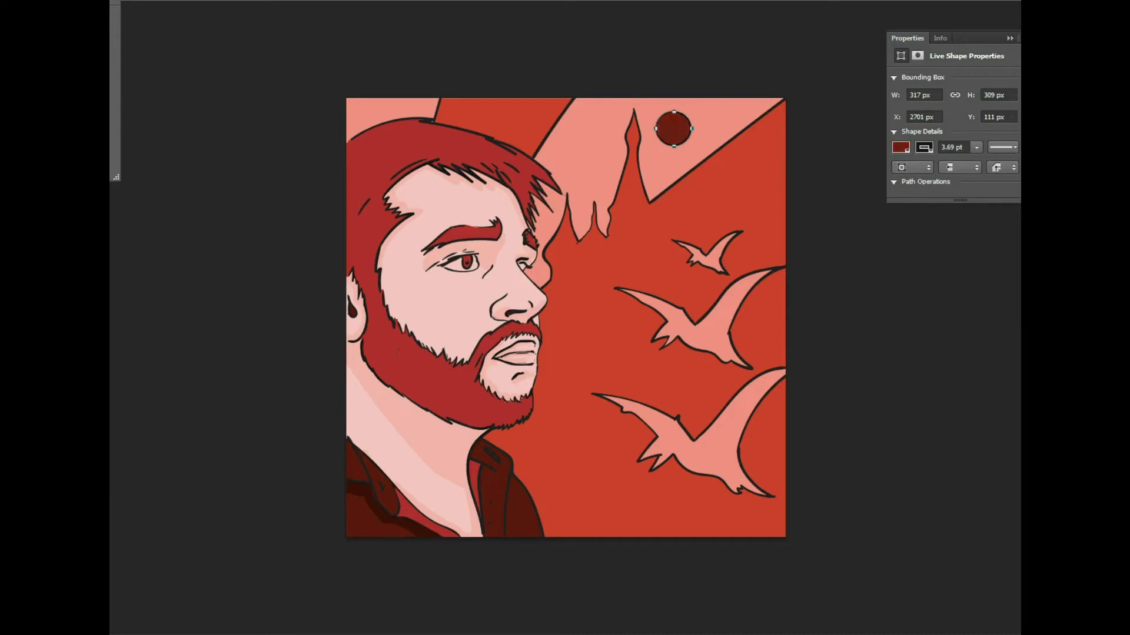
Recolour the ellipse beside the tallest spire to a brighter crimson, shift it towards the canvas edge and enlarge it to about 431 by 426 px.
{"action": "key", "text": "ctrl+z"}
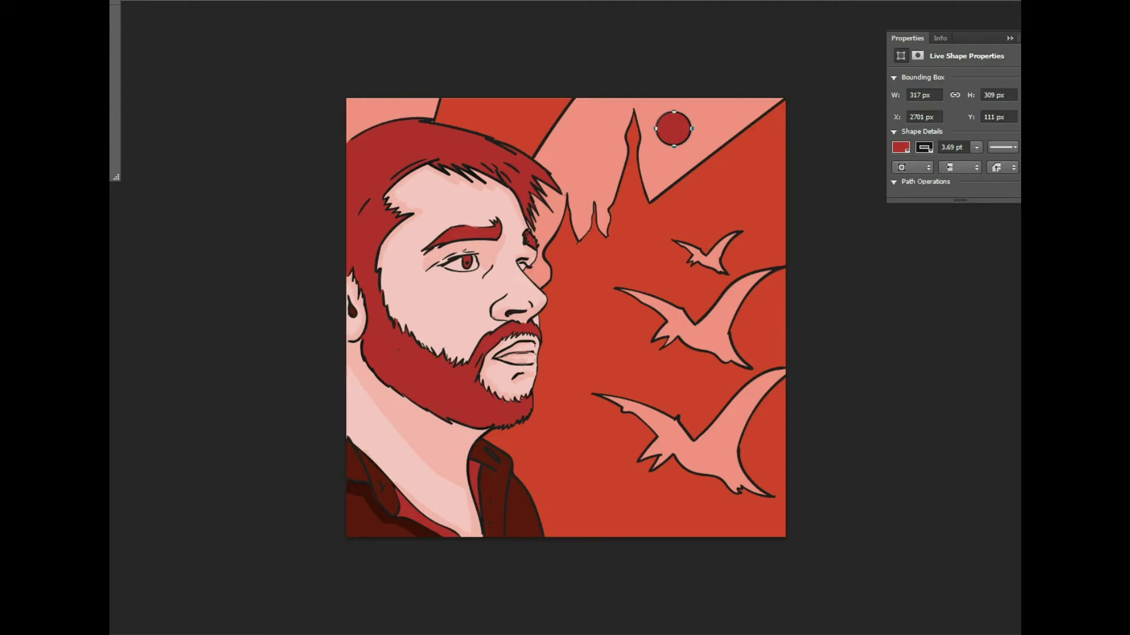
{"action": "left_click", "coordinate": [673, 128]}
{"action": "key", "text": "Escape"}
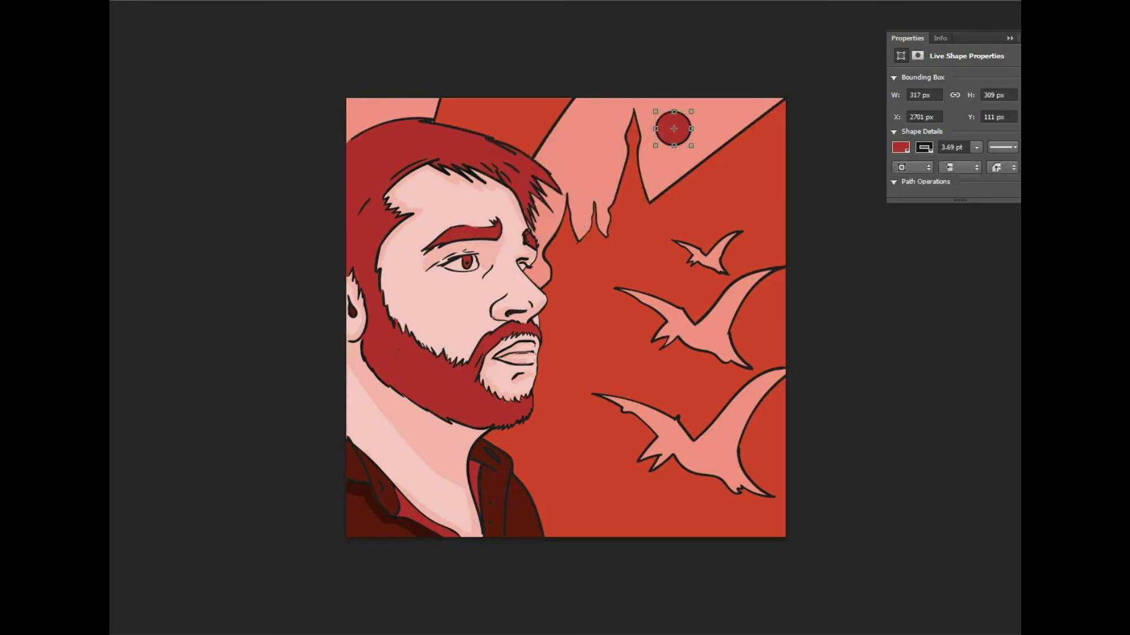
{"action": "left_click_drag", "start_coordinate": [673, 128], "coordinate": [687, 129]}
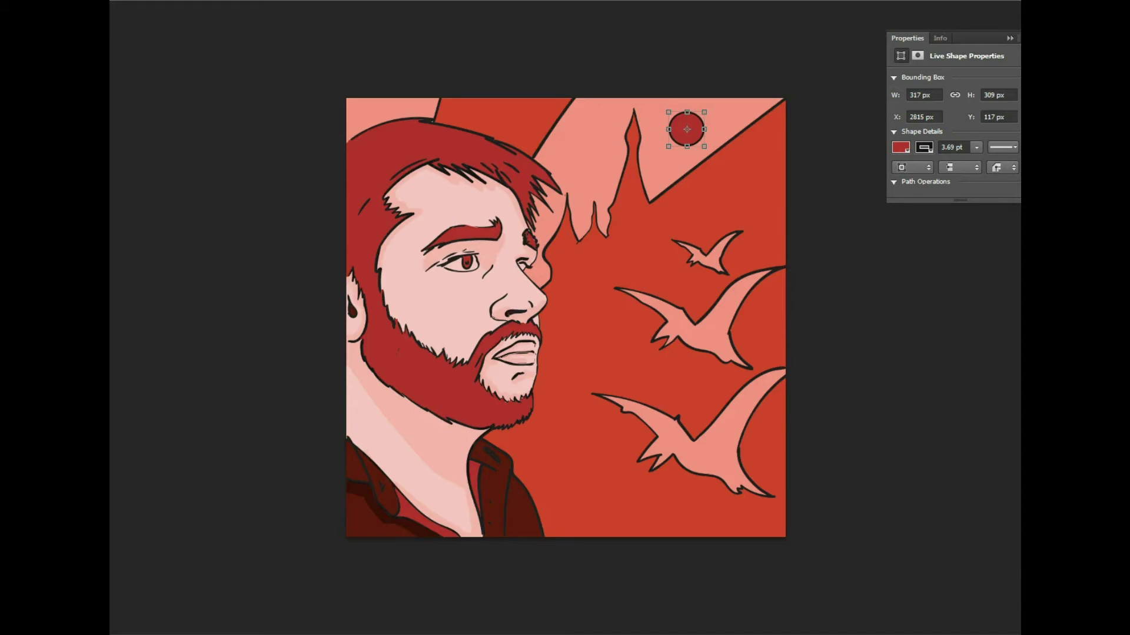
{"action": "mouse_move", "coordinate": [705, 112]}
{"action": "left_mouse_down"}
{"action": "mouse_move", "coordinate": [716, 99]}
{"action": "mouse_move", "coordinate": [715, 117]}
{"action": "left_mouse_up"}
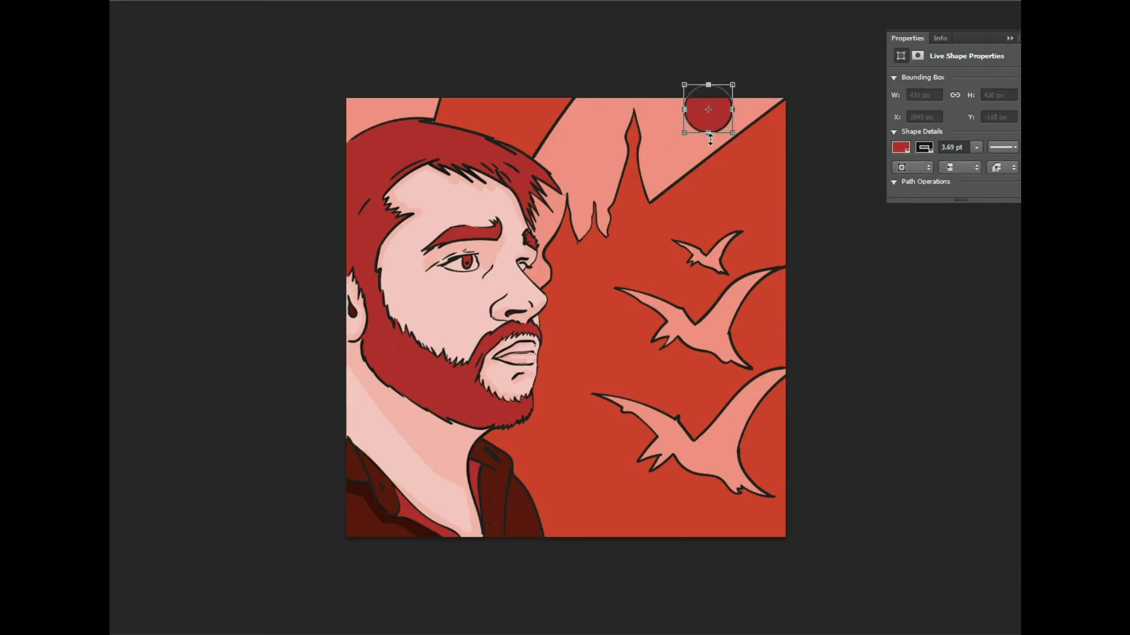
{"action": "left_click", "coordinate": [499, 207]}
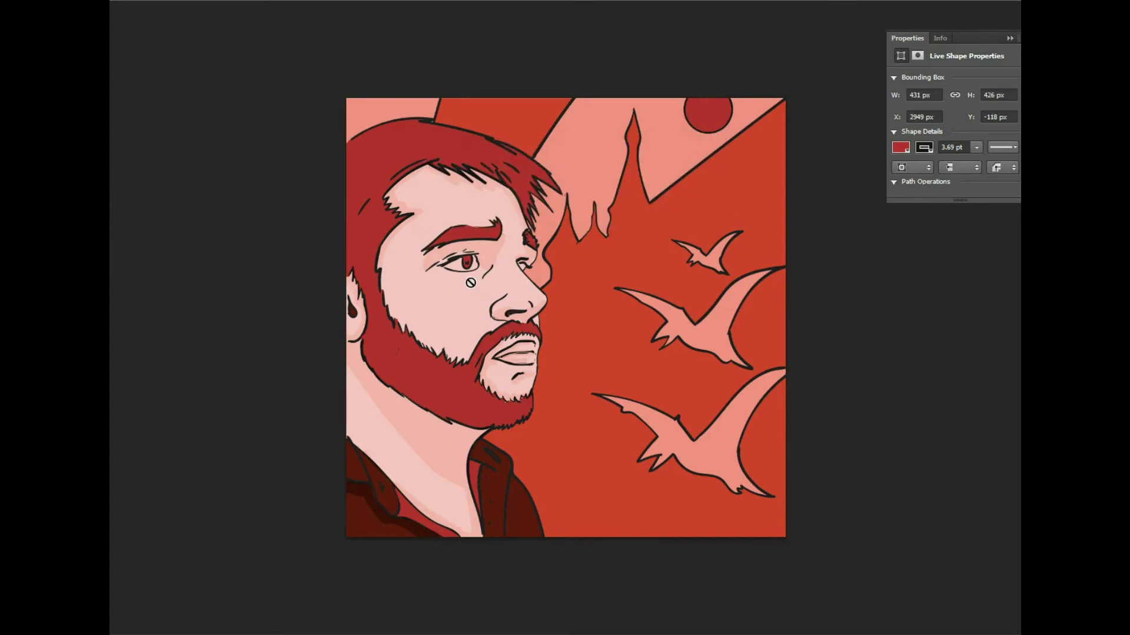
Move the crimson circle down onto the sky's diagonal edge and erase the part overlapping the red area beyond the line.
{"action": "mouse_move", "coordinate": [712, 121]}
{"action": "left_mouse_down"}
{"action": "mouse_move", "coordinate": [666, 115]}
{"action": "mouse_move", "coordinate": [676, 128]}
{"action": "mouse_move", "coordinate": [582, 147]}
{"action": "mouse_move", "coordinate": [702, 131]}
{"action": "mouse_move", "coordinate": [744, 112]}
{"action": "mouse_move", "coordinate": [717, 150]}
{"action": "mouse_move", "coordinate": [672, 132]}
{"action": "mouse_move", "coordinate": [708, 150]}
{"action": "mouse_move", "coordinate": [700, 132]}
{"action": "mouse_move", "coordinate": [734, 156]}
{"action": "mouse_move", "coordinate": [705, 172]}
{"action": "mouse_move", "coordinate": [733, 148]}
{"action": "mouse_move", "coordinate": [710, 164]}
{"action": "left_mouse_up"}
{"action": "right_click", "coordinate": [1059, 235]}
{"action": "left_click", "coordinate": [1012, 217]}
{"action": "key", "text": "e"}
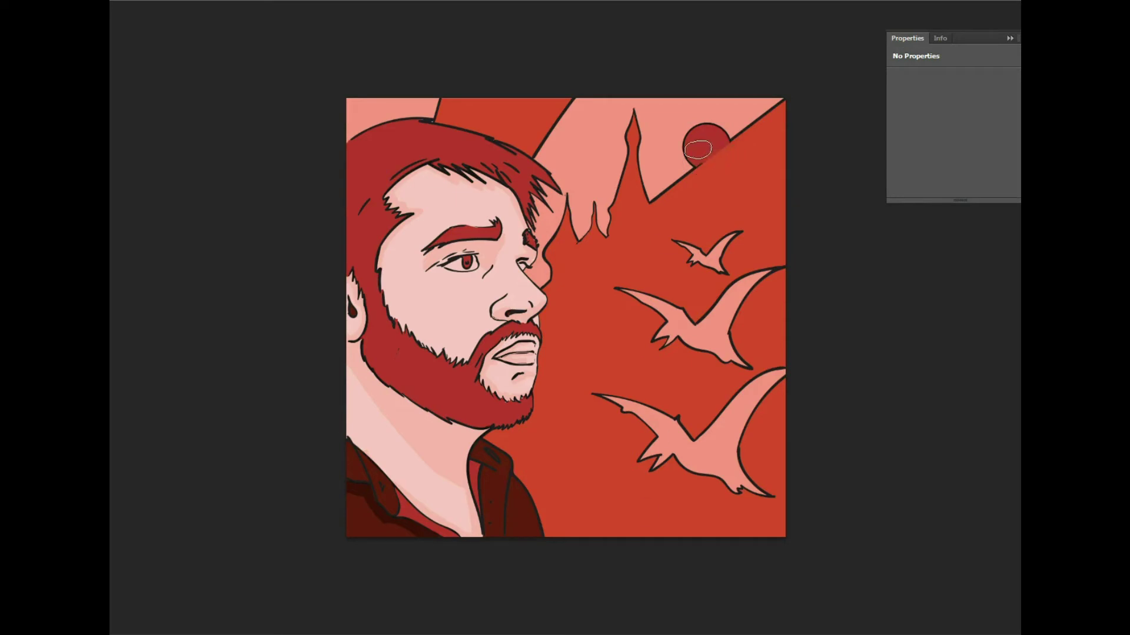
{"action": "left_click_drag", "start_coordinate": [711, 168], "coordinate": [731, 142]}
With a smaller brush, add soft salmon shading beneath the near eye and a thin pink highlight along the crimson circle's inner rim.
{"action": "key", "text": "["}
{"action": "key", "text": "["}
{"action": "key", "text": "["}
{"action": "key", "text": "["}
{"action": "left_click_drag", "start_coordinate": [429, 271], "coordinate": [461, 278]}
{"action": "mouse_move", "coordinate": [697, 164]}
{"action": "left_mouse_down"}
{"action": "mouse_move", "coordinate": [683, 141]}
{"action": "mouse_move", "coordinate": [710, 127]}
{"action": "mouse_move", "coordinate": [692, 145]}
{"action": "mouse_move", "coordinate": [709, 129]}
{"action": "mouse_move", "coordinate": [694, 164]}
{"action": "left_mouse_up"}
{"action": "key", "text": "e"}
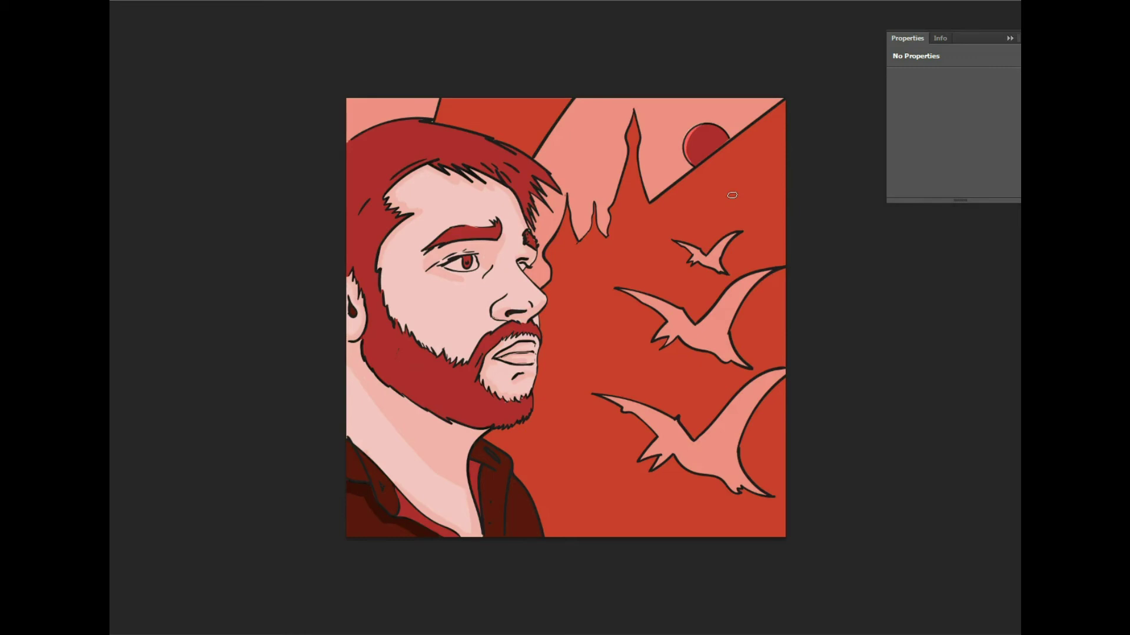
Paint a thin pink highlight along the upper outer edge of the hair from crown to fringe, undoing the stray strokes.
{"action": "left_click_drag", "start_coordinate": [557, 191], "coordinate": [518, 172]}
{"action": "key", "text": "ctrl+z"}
{"action": "left_click_drag", "start_coordinate": [556, 190], "coordinate": [535, 169]}
{"action": "mouse_move", "coordinate": [485, 138]}
{"action": "left_mouse_down"}
{"action": "mouse_move", "coordinate": [438, 123]}
{"action": "mouse_move", "coordinate": [557, 179]}
{"action": "left_mouse_up"}
{"action": "key", "text": "ctrl+z"}
{"action": "key", "text": "ctrl+z"}
Add thin pink highlights to the hair at the temple and along the fringe above the forehead, undoing the stray strokes.
{"action": "left_click_drag", "start_coordinate": [382, 235], "coordinate": [403, 214]}
{"action": "left_click_drag", "start_coordinate": [403, 165], "coordinate": [446, 157]}
{"action": "key", "text": "ctrl+z"}
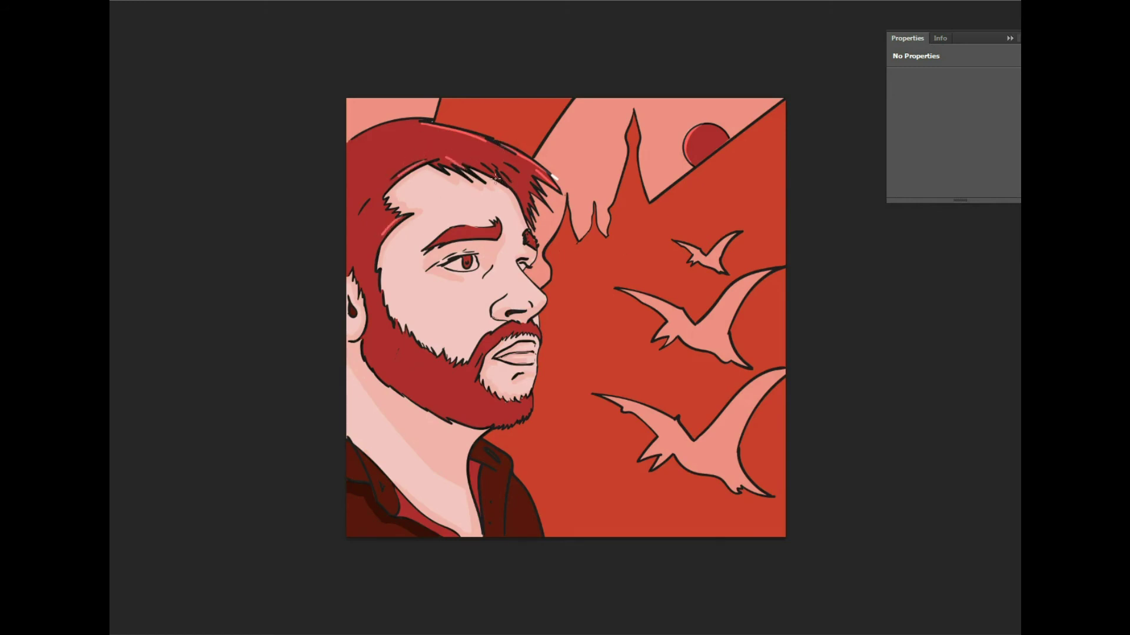
{"action": "key", "text": "ctrl+z"}
{"action": "left_click_drag", "start_coordinate": [496, 178], "coordinate": [478, 167]}
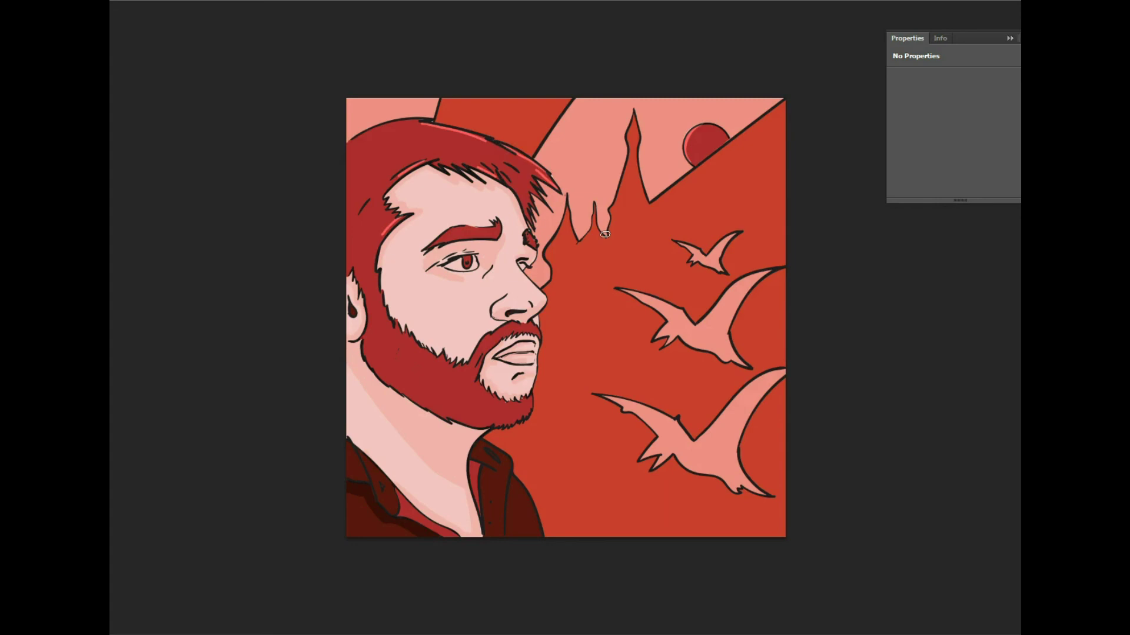